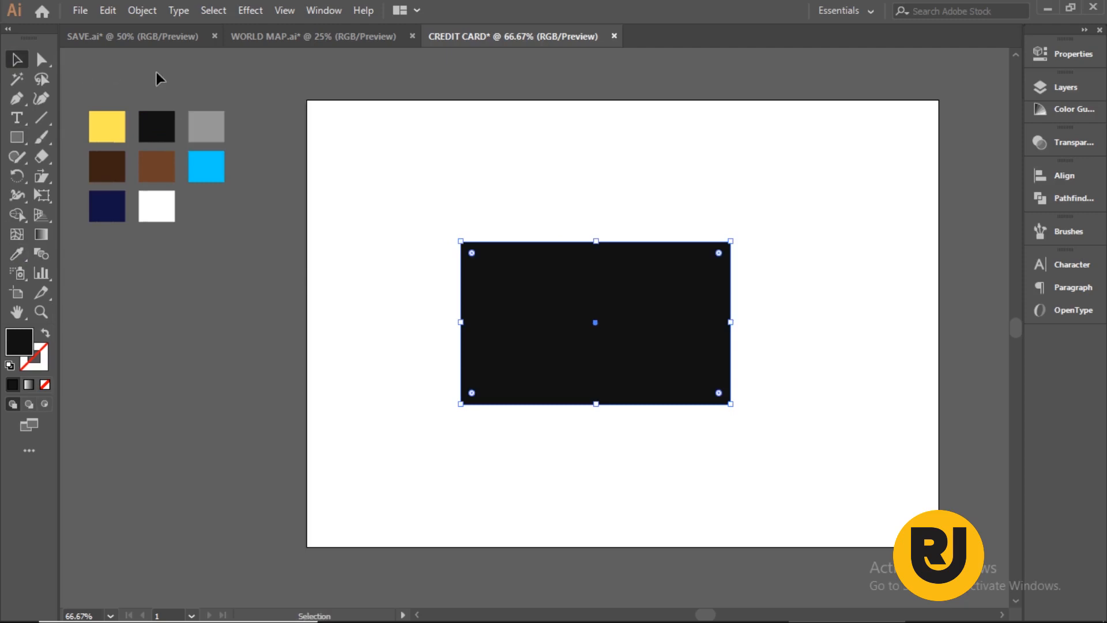
Step: Make the black rectangle slightly taller and round all four of its corners
click(571, 222)
click(647, 289)
drag(596, 241, 599, 236)
click(40, 59)
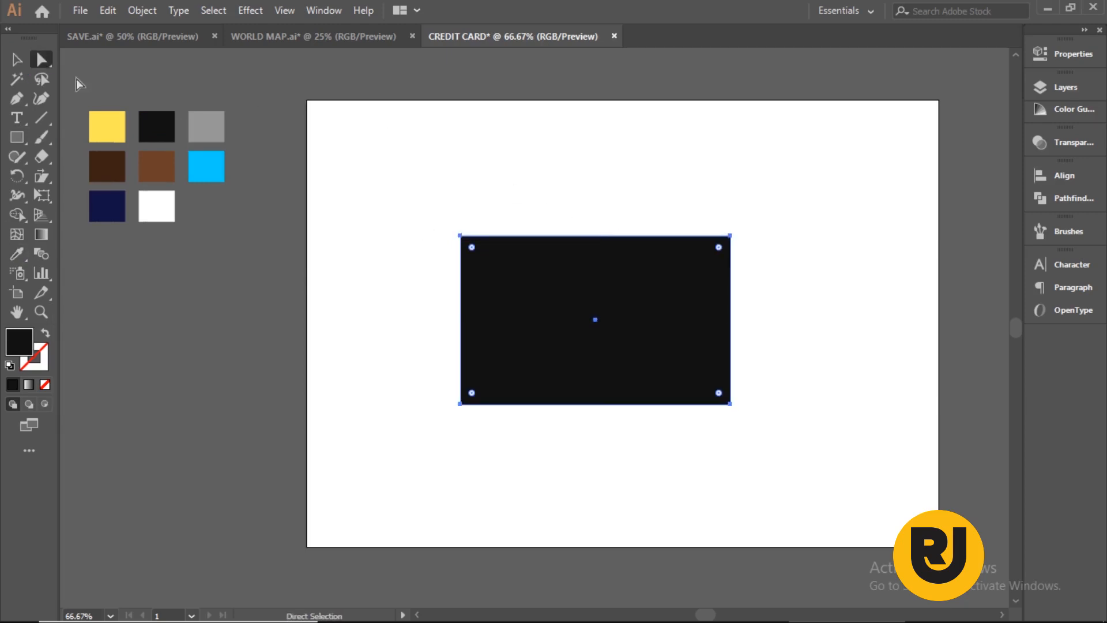
drag(476, 253, 474, 249)
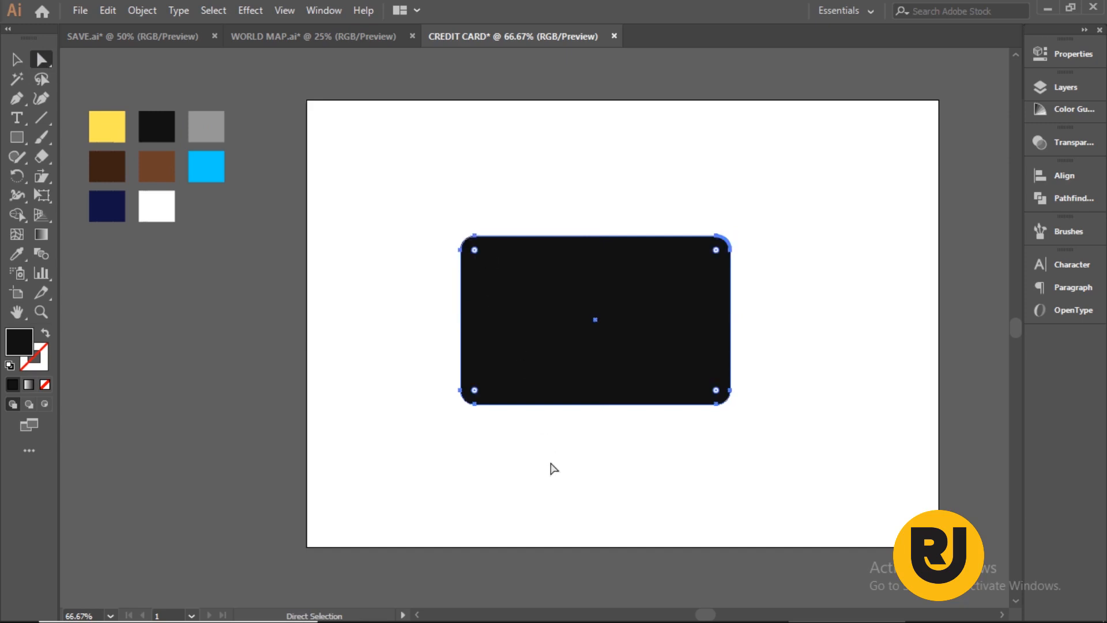
click(551, 467)
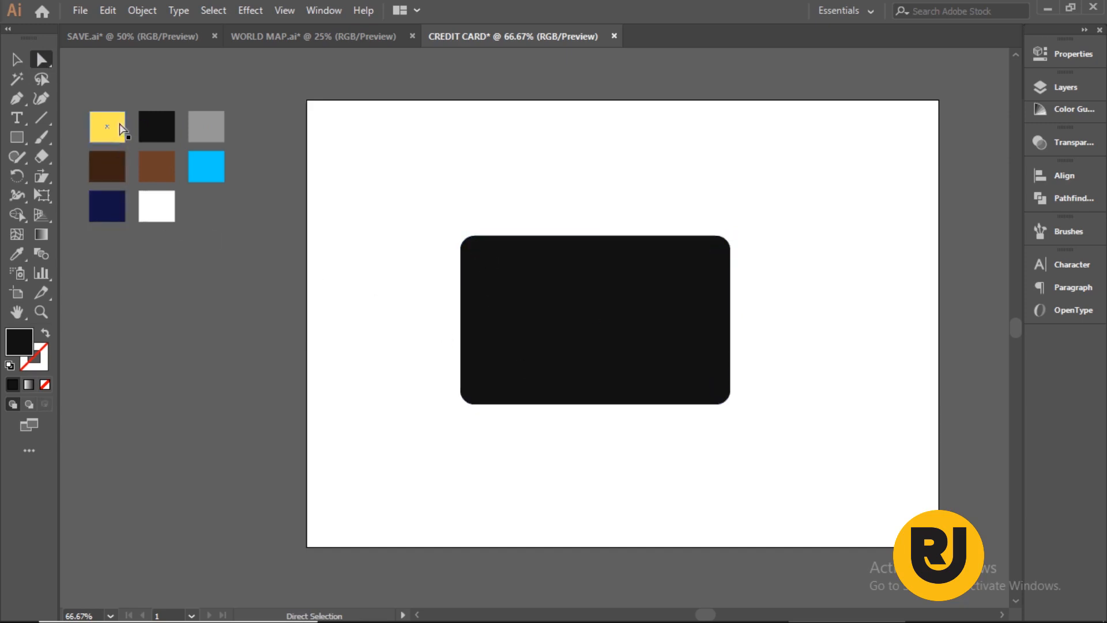
Step: Move the rounded black card towards the artboard's upper left and enlarge it proportionally
click(553, 333)
drag(551, 321, 497, 281)
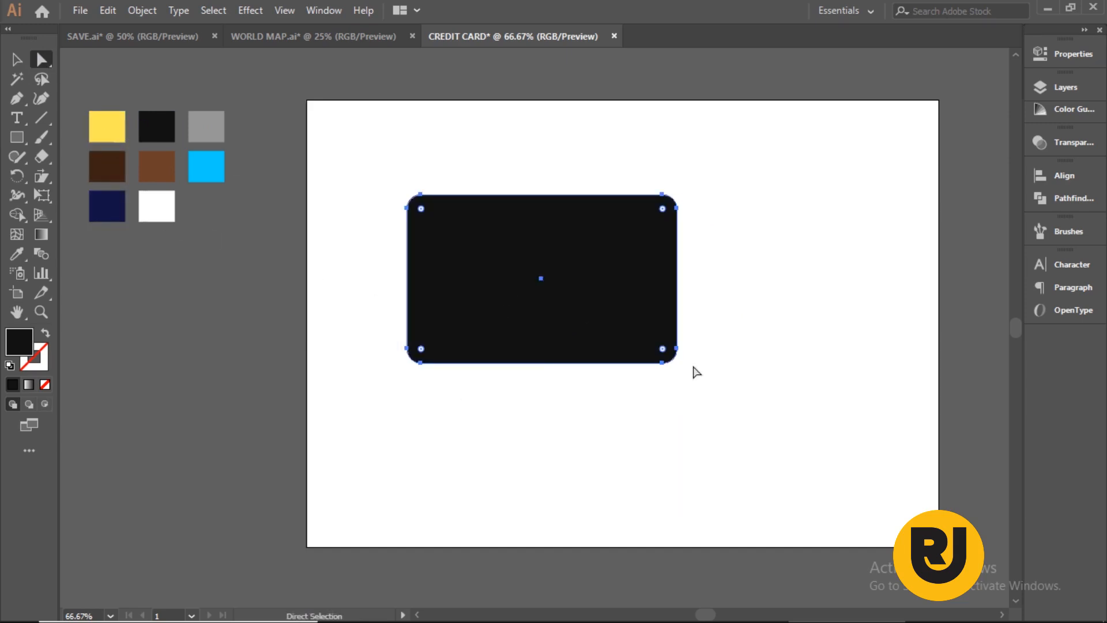
key(v)
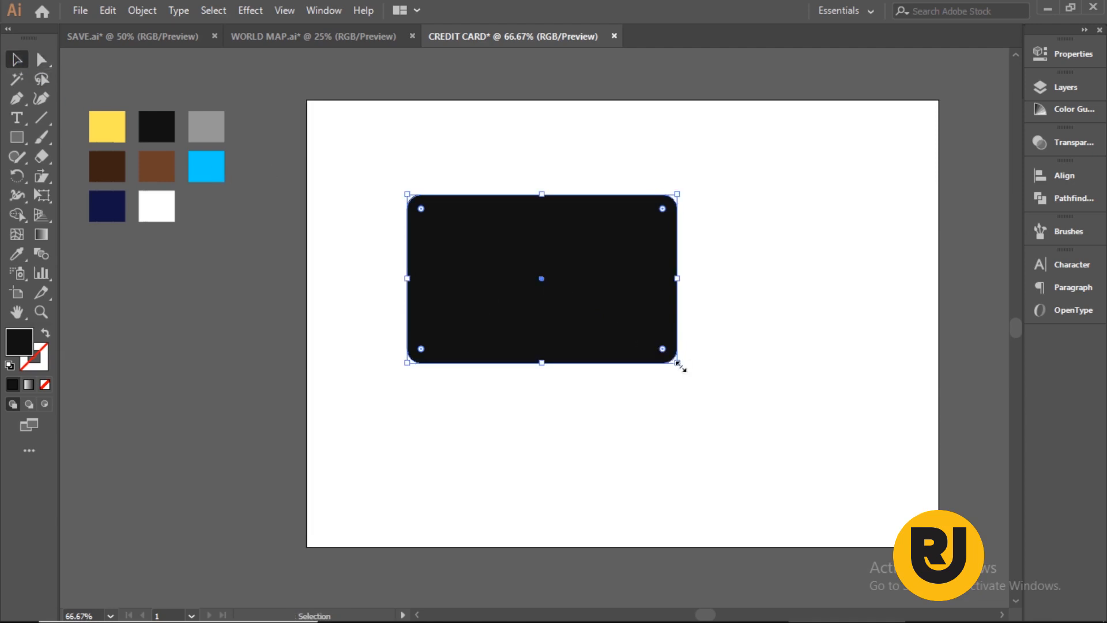
drag(678, 363, 760, 414)
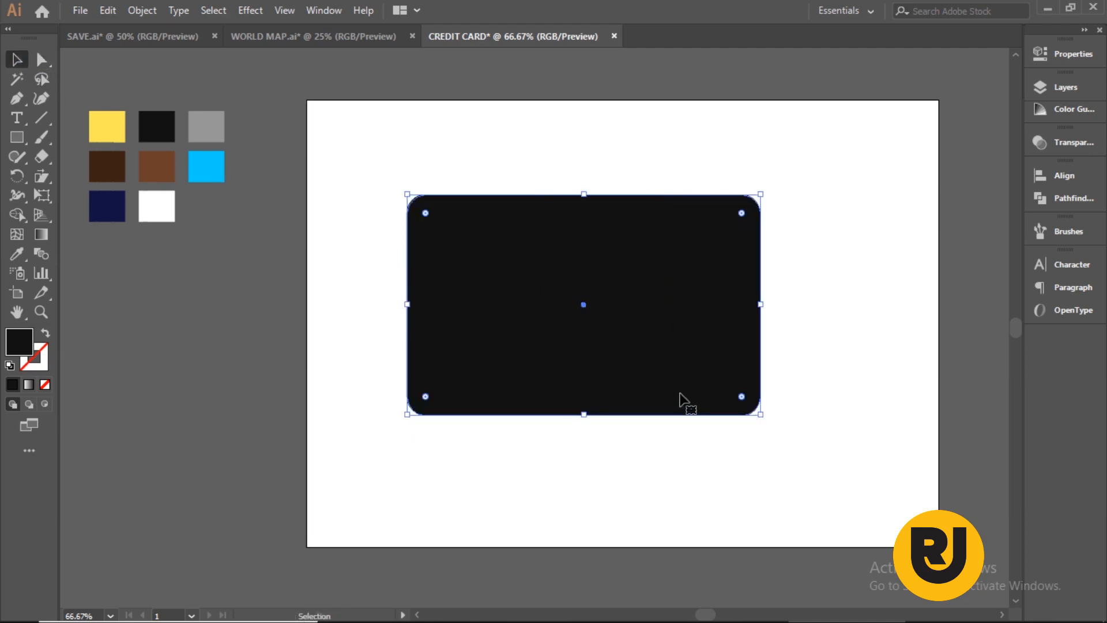
click(844, 290)
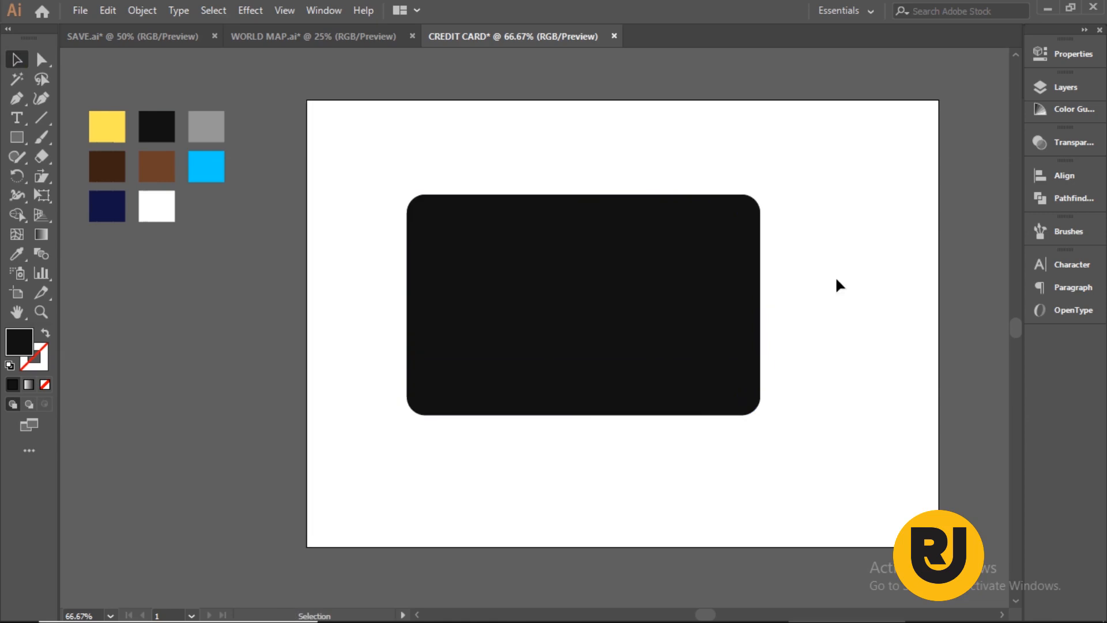
Step: Draw a yellow rectangle above the card's left end in the swatch's yellow and round its corners into a chip about 78 × 53 px
click(107, 126)
key(m)
drag(407, 127, 471, 166)
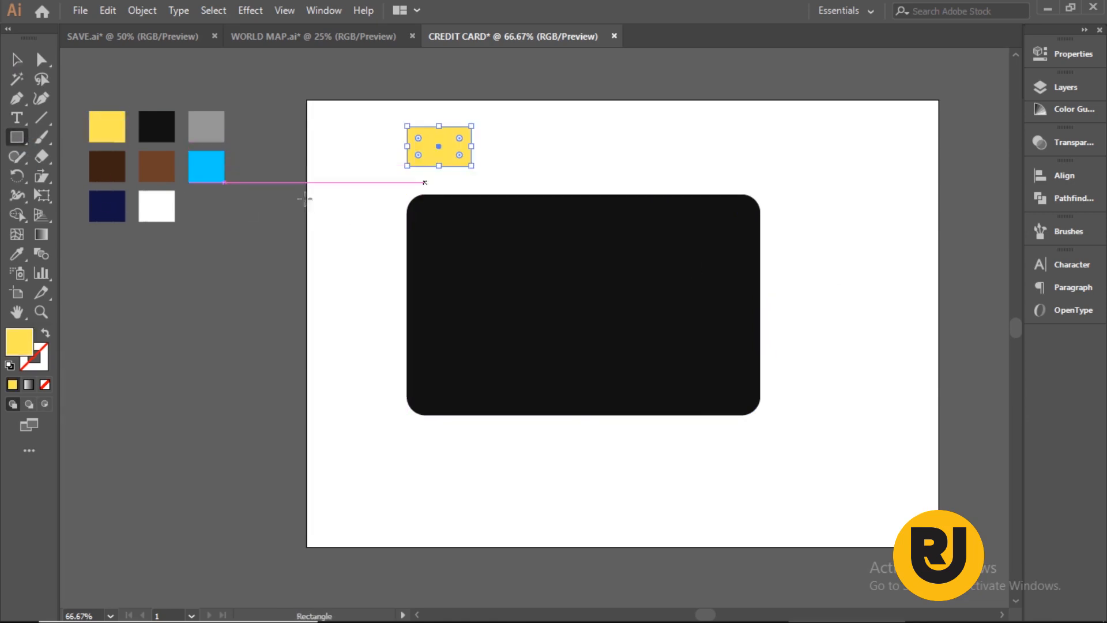
key(a)
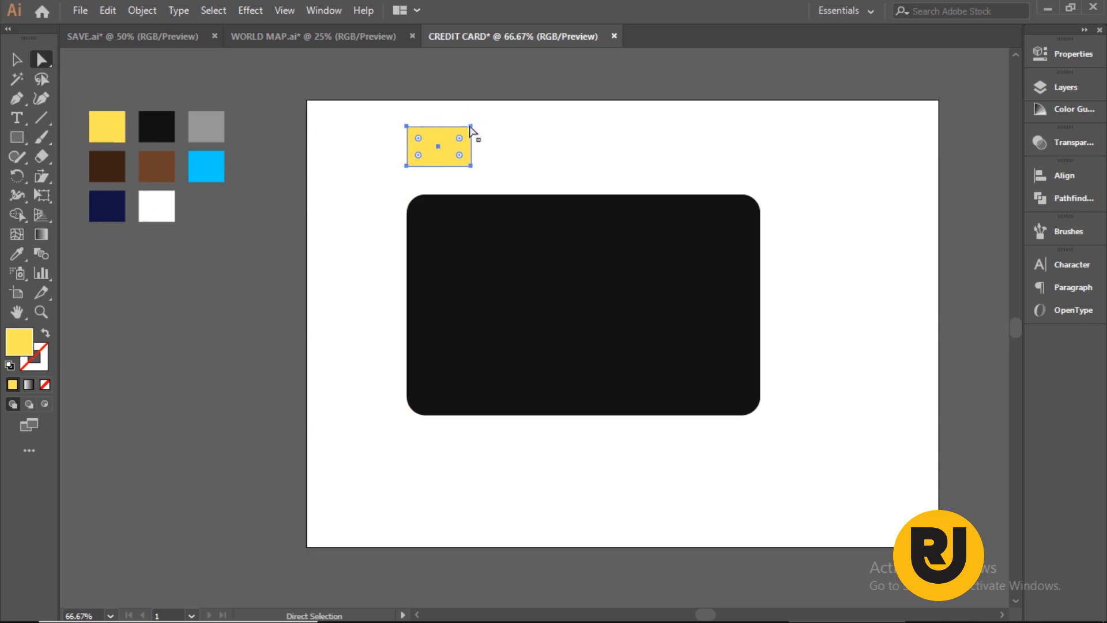
drag(460, 174, 459, 172)
drag(470, 166, 460, 141)
click(513, 143)
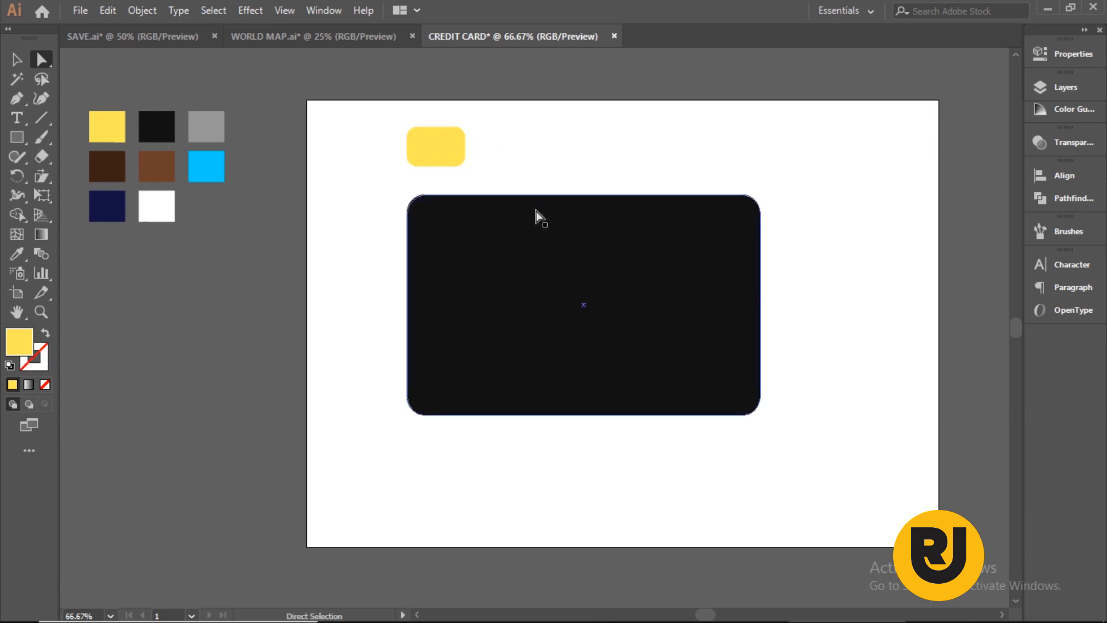
Step: Draw a horizontal Pen line in pale yellow #ffed92 across the chip's upper part, extending past both sides, with a 2 pt stroke
key(z)
drag(391, 113, 499, 199)
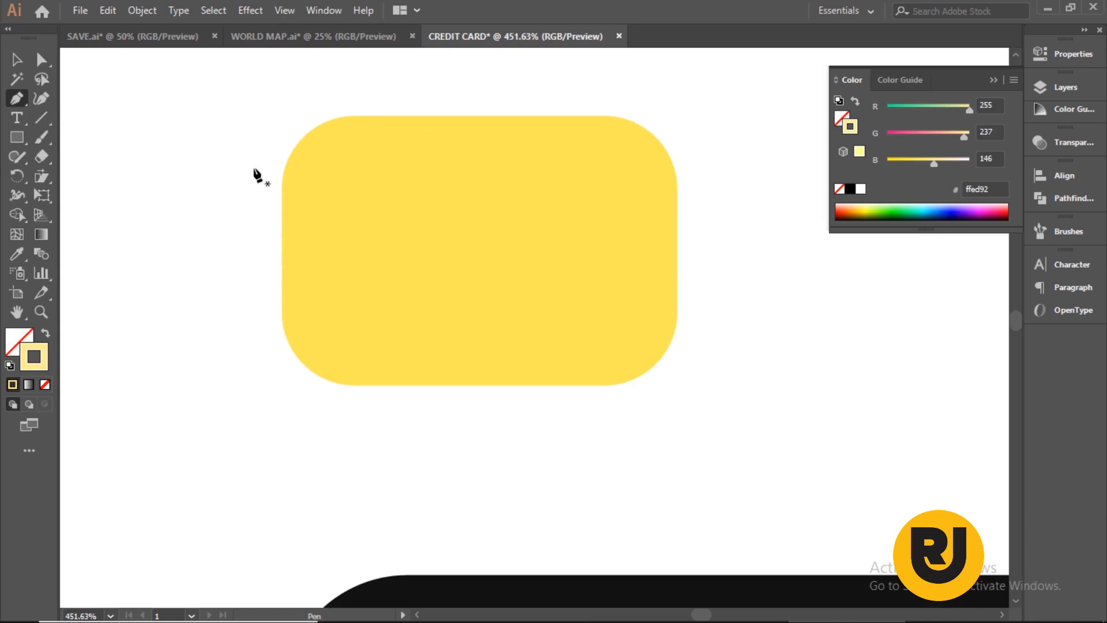
click(254, 168)
shift+click(720, 167)
click(1061, 54)
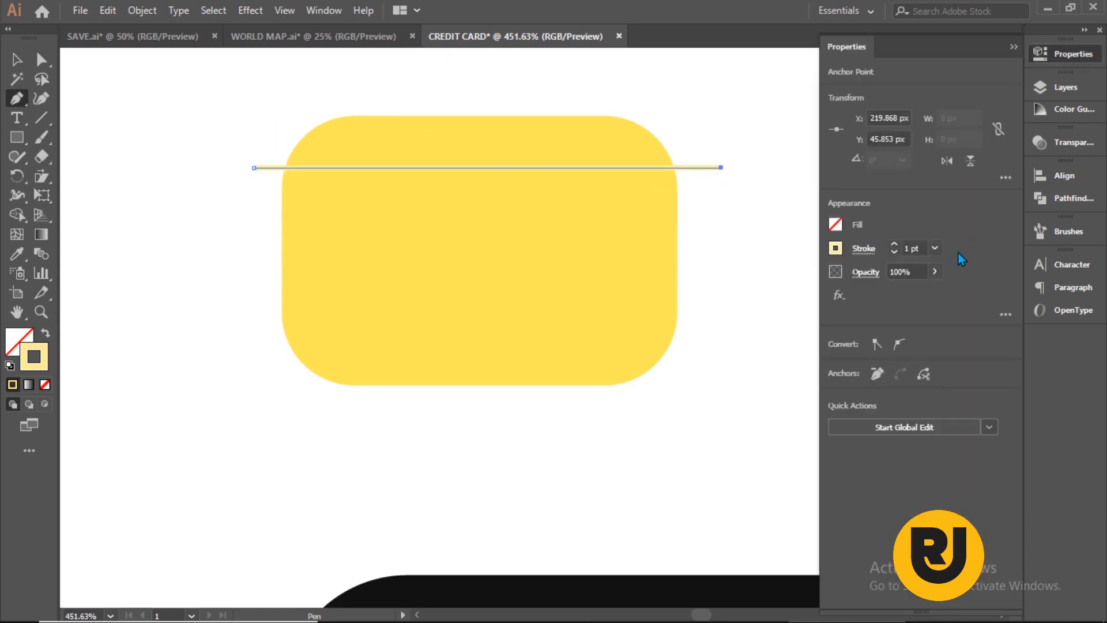
click(935, 248)
click(955, 327)
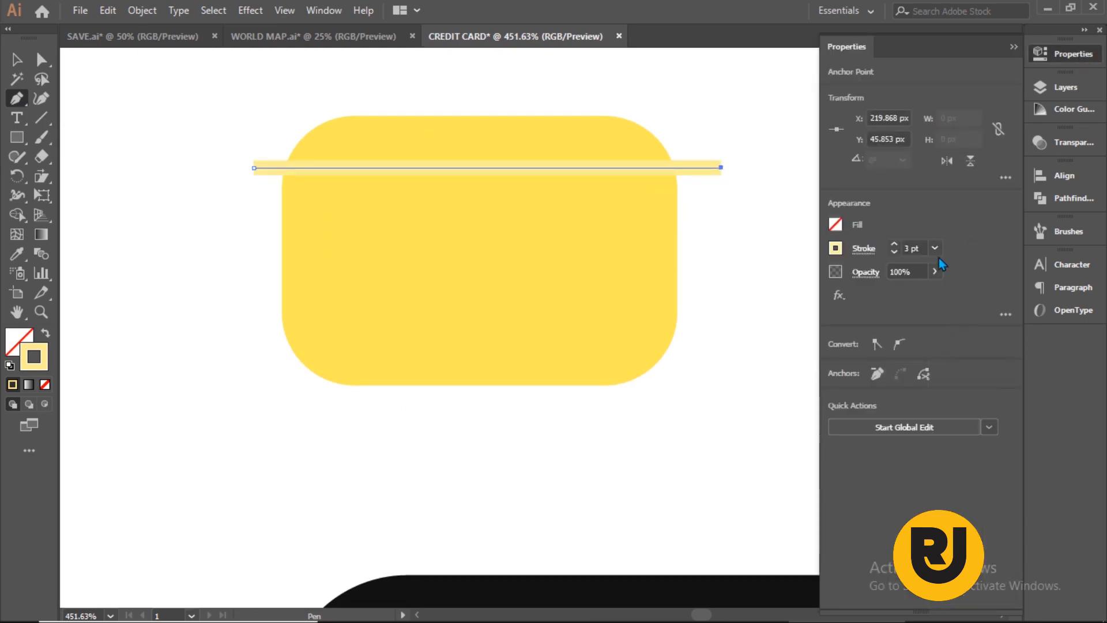
click(934, 248)
click(960, 315)
key(Escape)
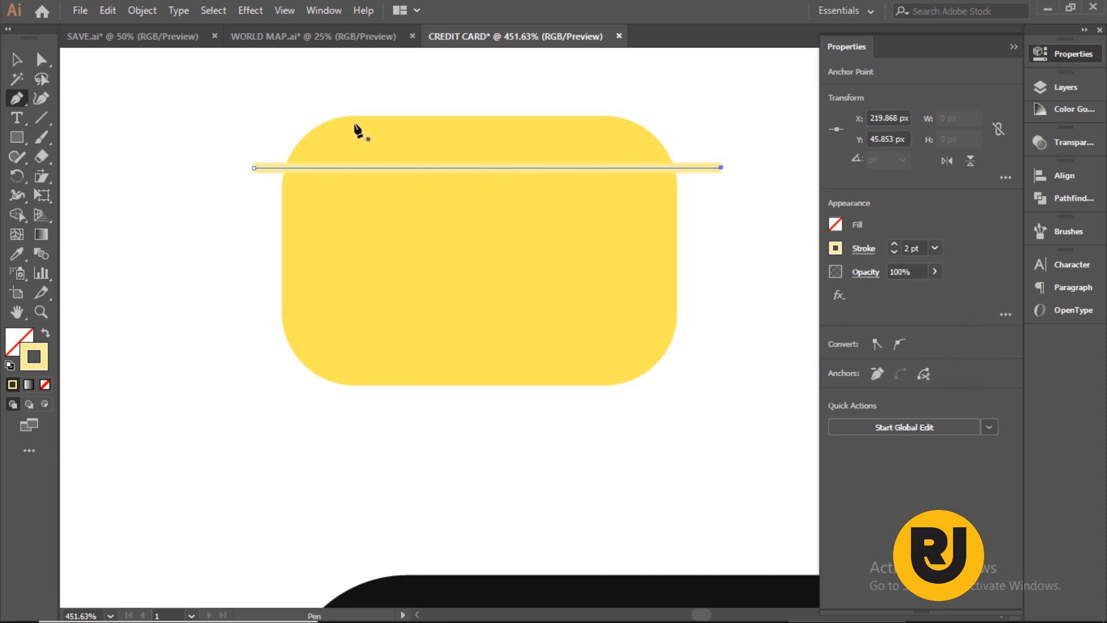
Step: Draw a vertical line through the chip's left part and an L-shaped line from above its middle down and out past its left edge
click(357, 85)
click(357, 420)
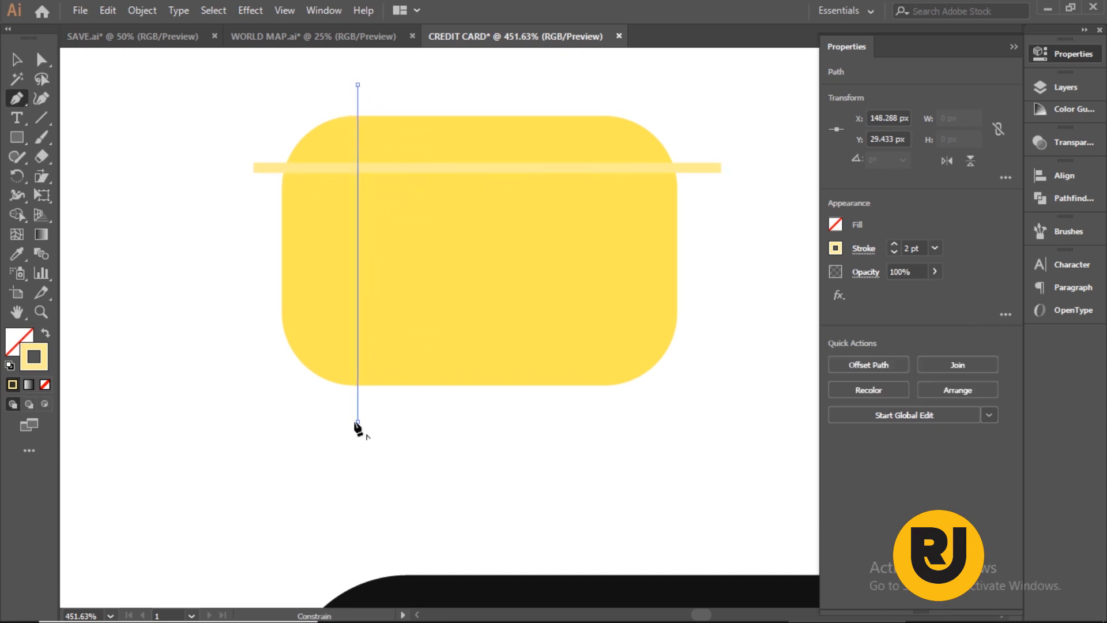
click(484, 85)
click(483, 268)
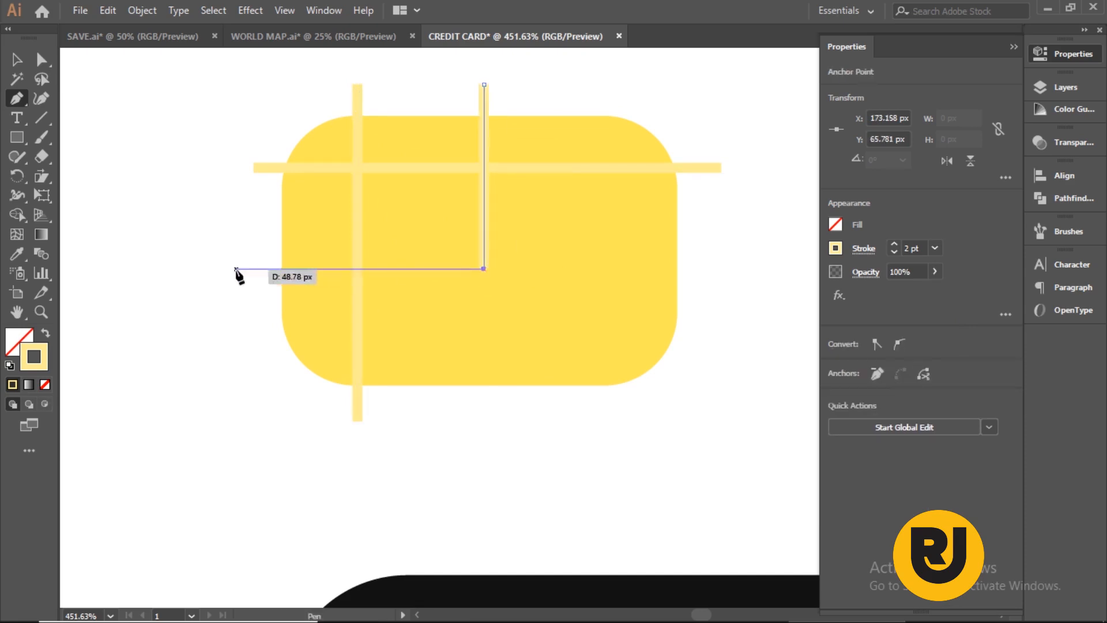
click(236, 269)
Step: Draw a vertical line from below the chip up to the L-shaped line, and a horizontal line joining it from beyond the chip's right edge
click(449, 415)
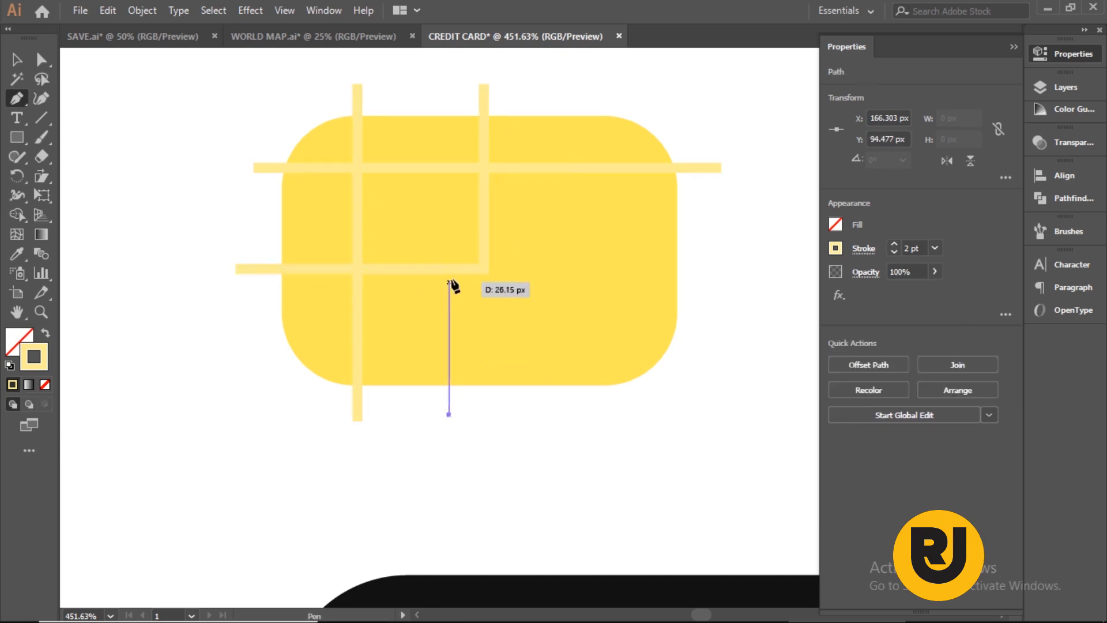
click(448, 268)
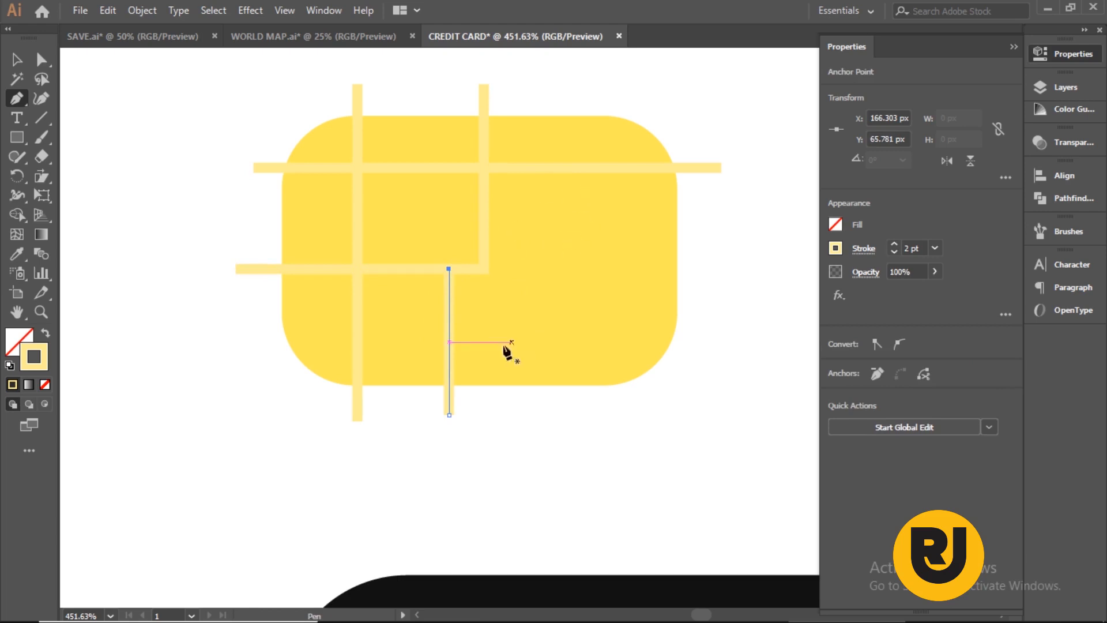
click(712, 339)
click(448, 337)
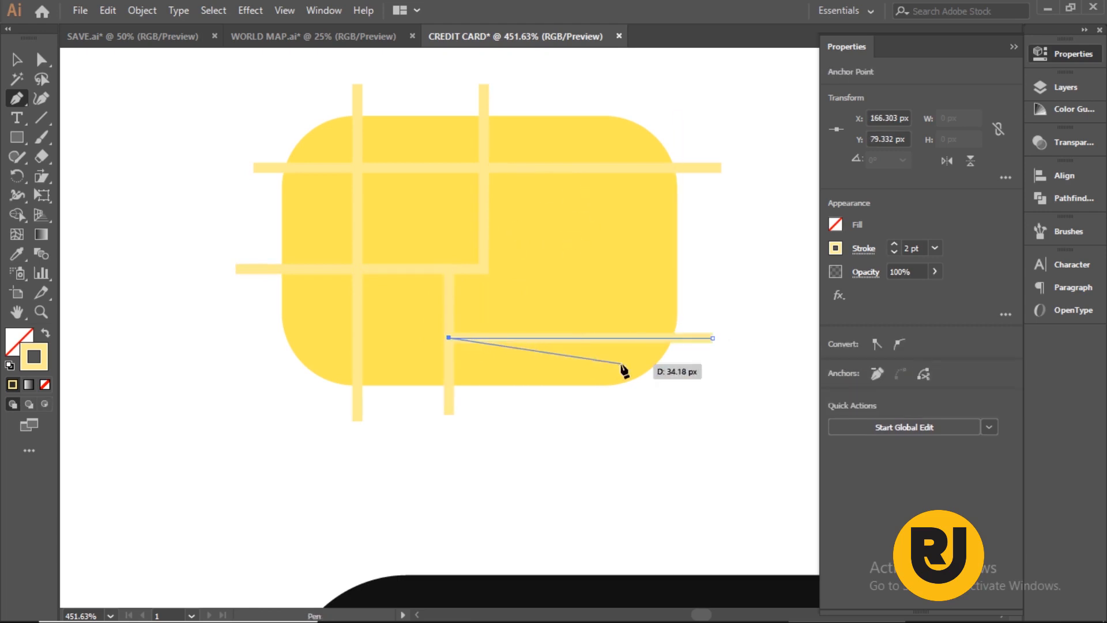
key(Escape)
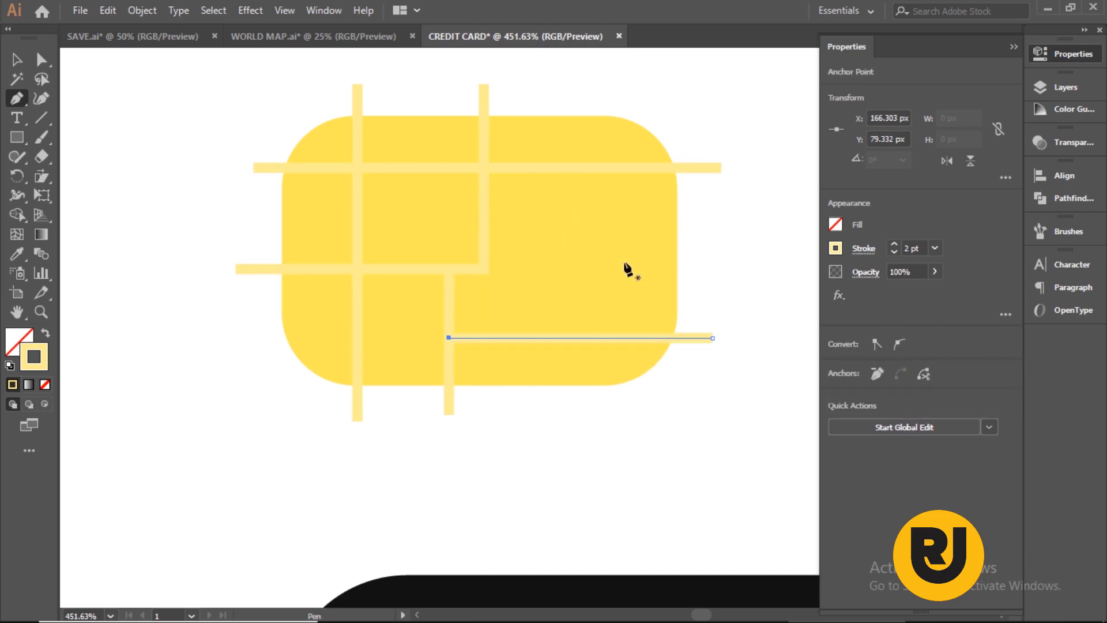
Step: Draw a vertical line between the chip's two right-hand horizontal lines, and a horizontal line from beyond its right edge to the L-shaped line
click(619, 167)
click(619, 337)
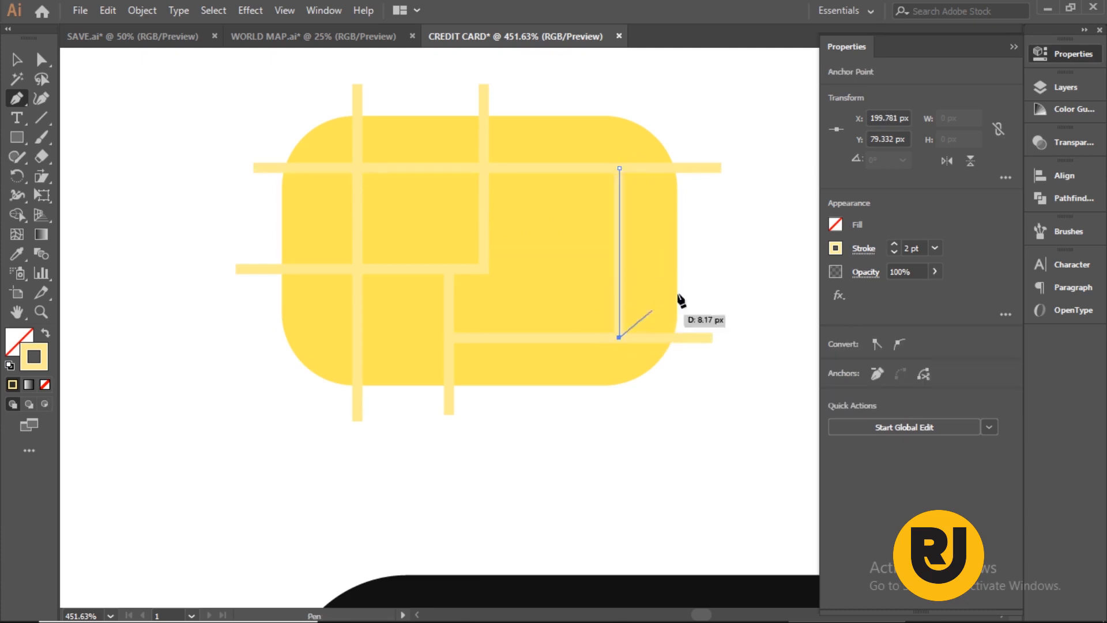
key(Escape)
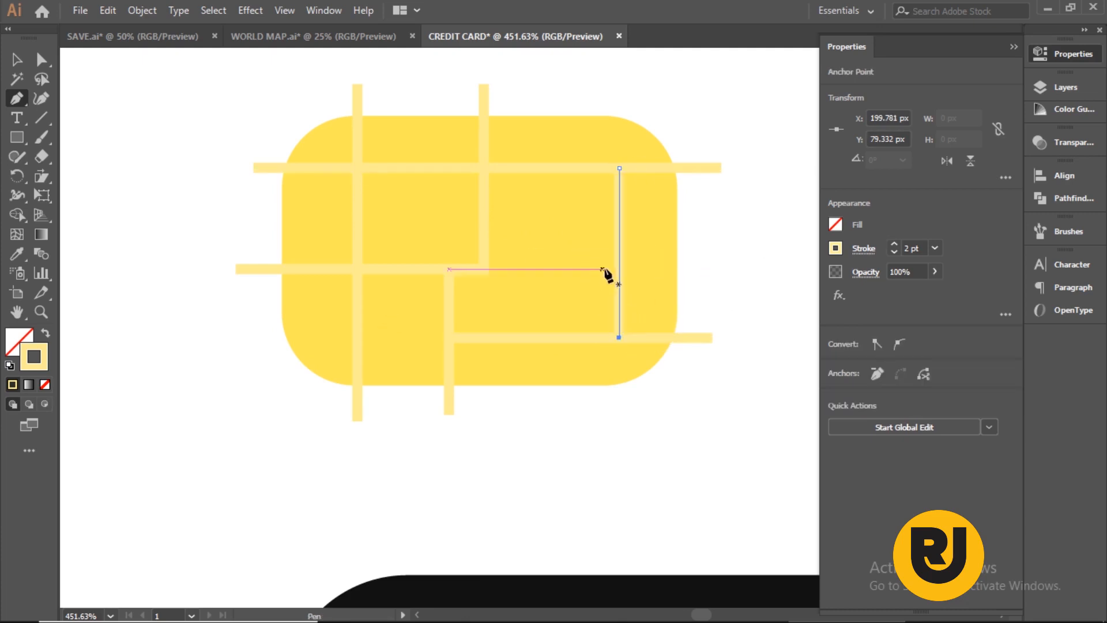
click(706, 244)
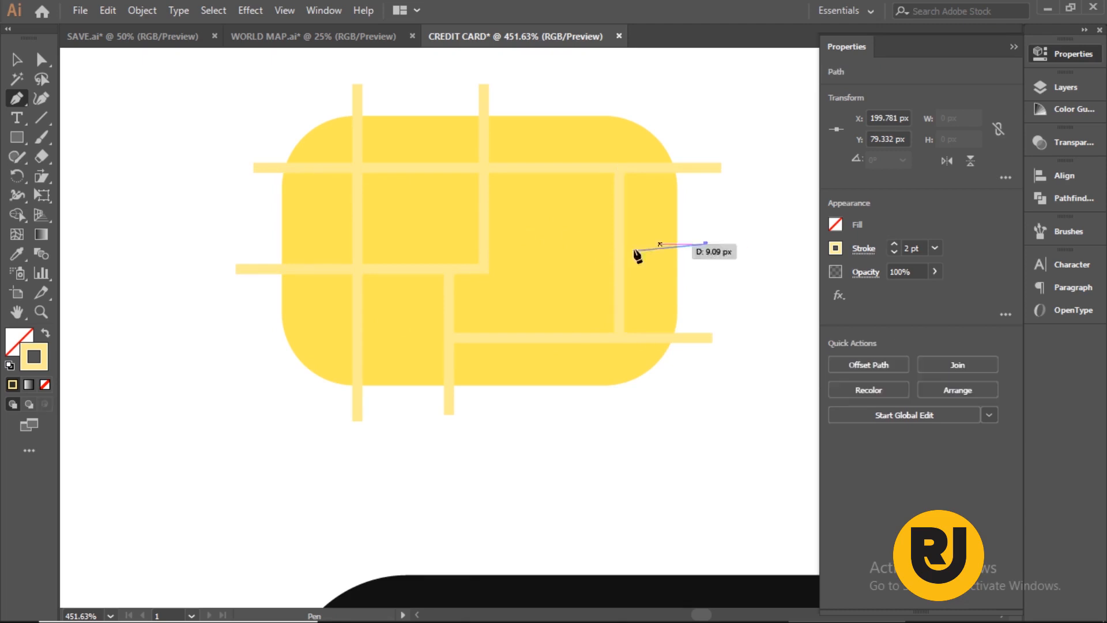
click(483, 244)
key(Escape)
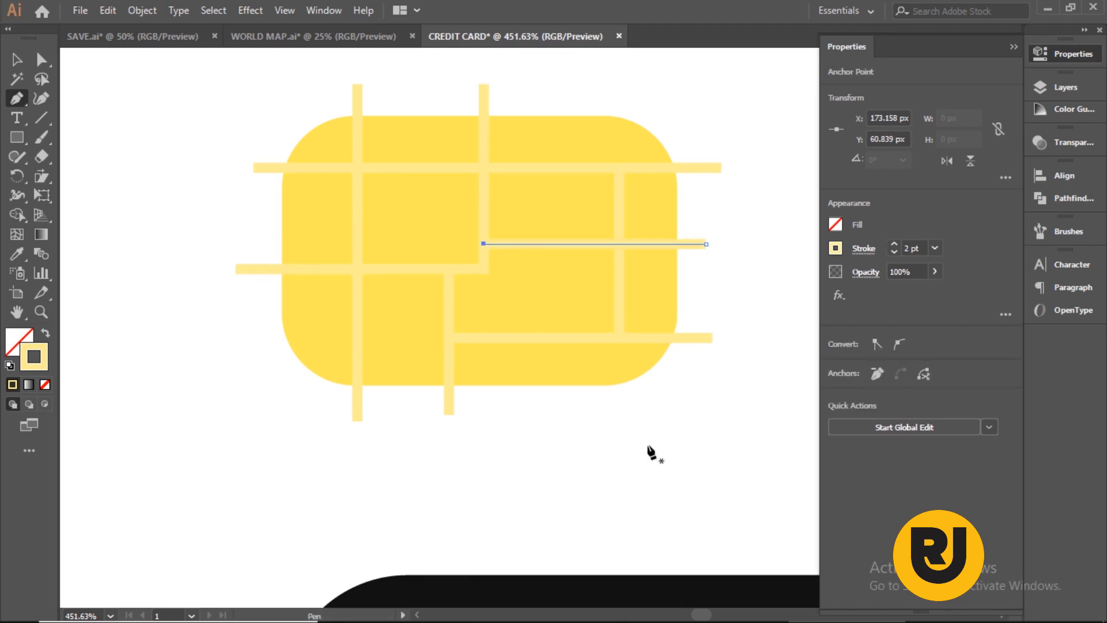
Step: Draw a short vertical line from below the chip to the lower right horizontal line, and a short horizontal line into its lower left part
click(555, 405)
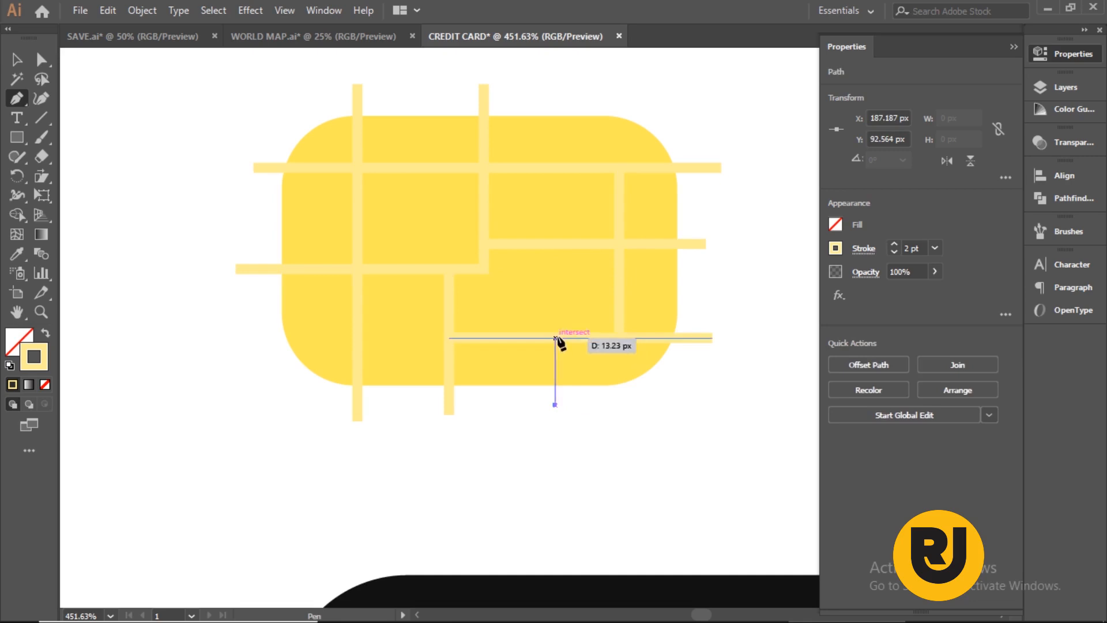
click(555, 338)
key(Escape)
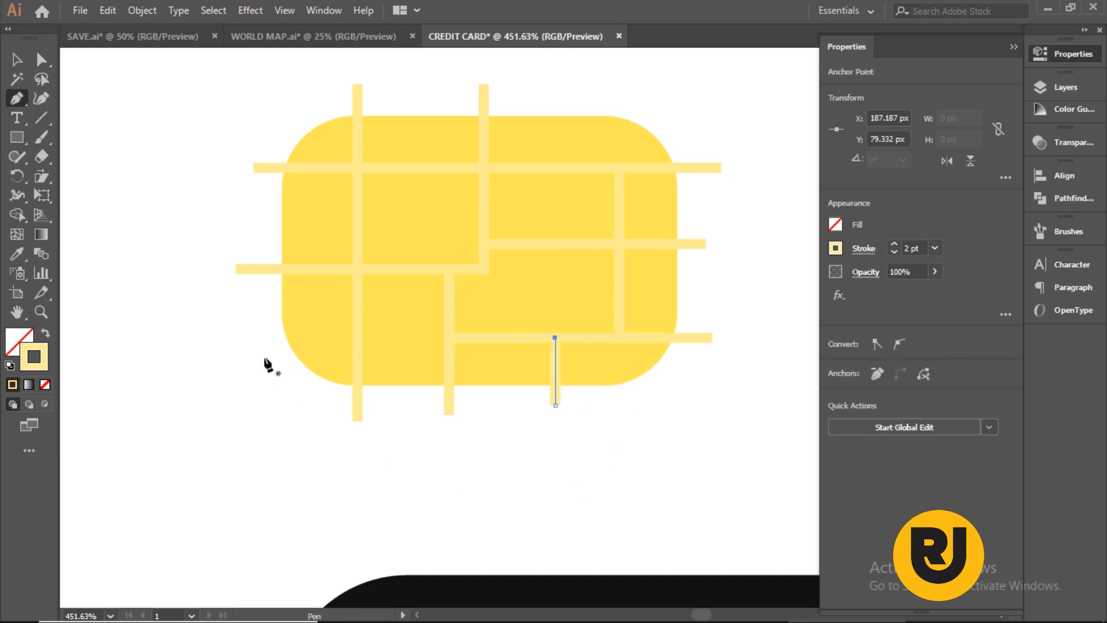
click(237, 342)
click(357, 342)
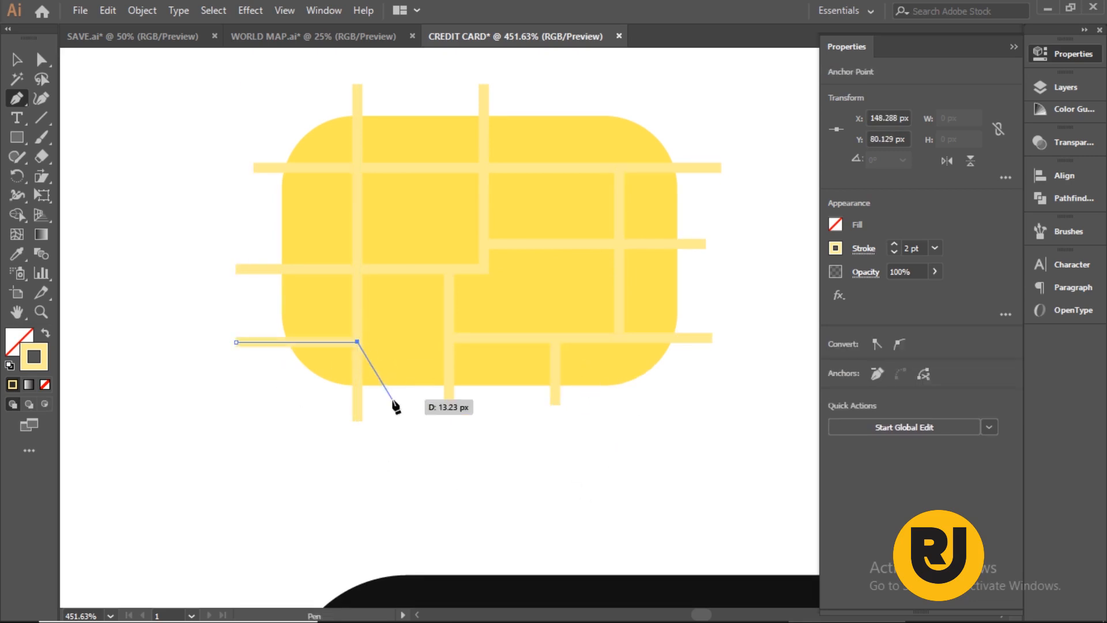
key(Escape)
Step: Round the corner of the L-shaped line in the middle of the chip
key(a)
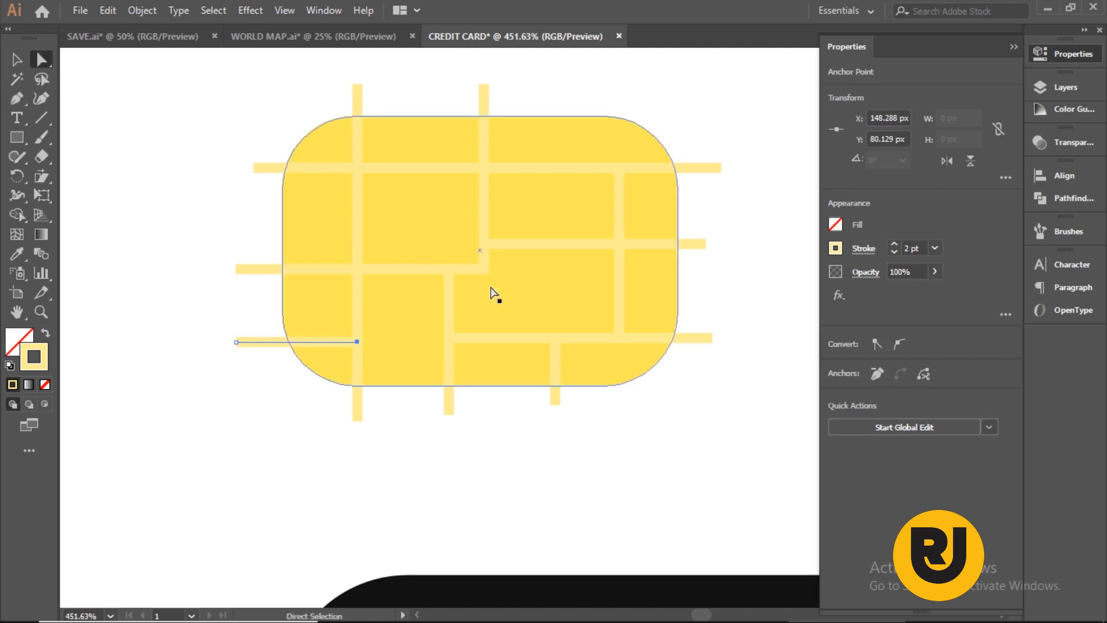
click(485, 268)
drag(477, 264, 470, 255)
click(254, 81)
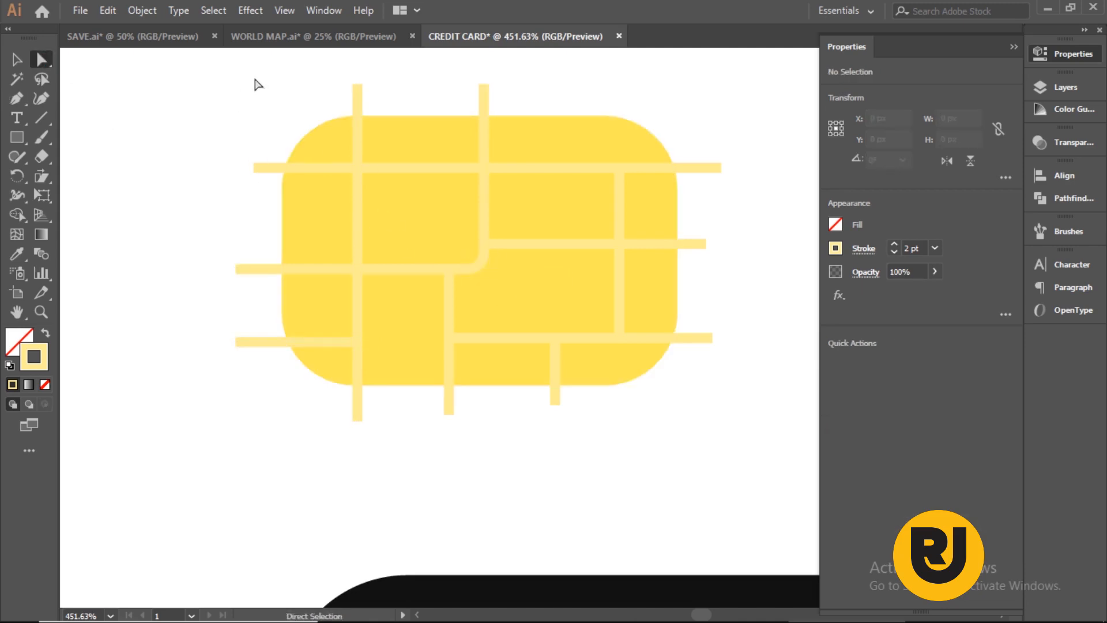
Step: Expand the strokes of all the chip's dividing lines into filled shapes and unite them into one shape
key(v)
drag(146, 105, 729, 453)
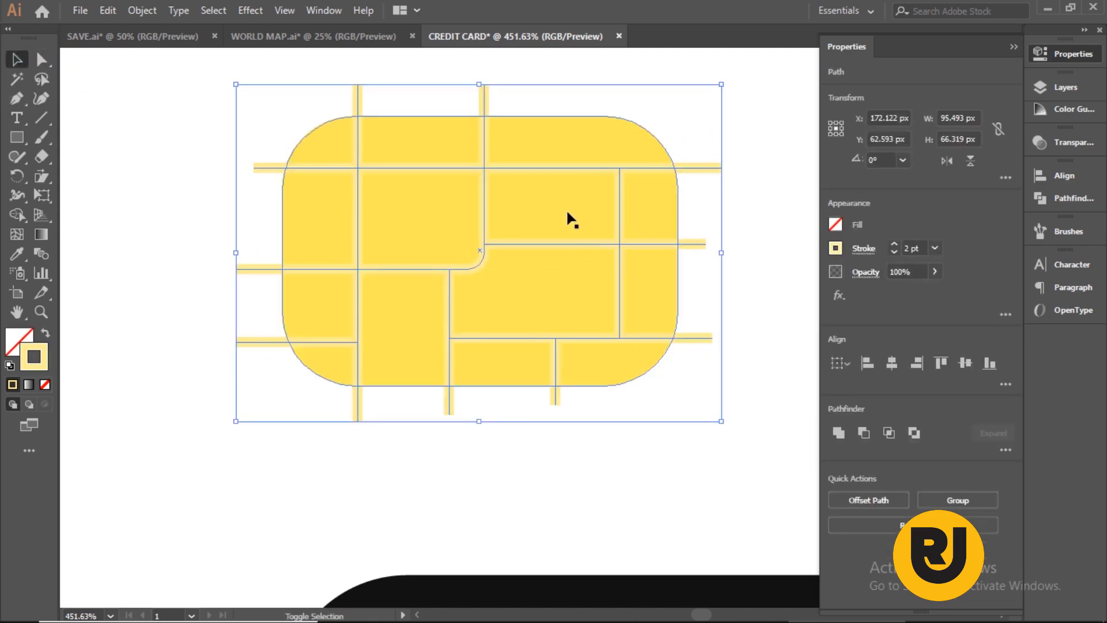
click(142, 10)
click(199, 178)
click(487, 408)
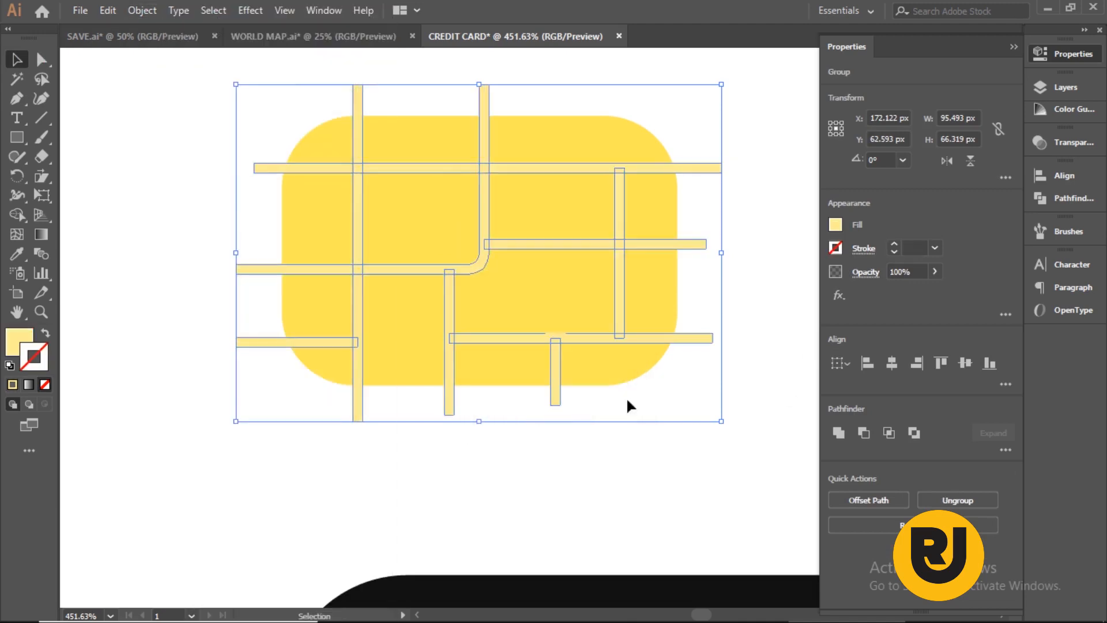
click(839, 432)
Step: Subtract the united line shape from the yellow chip with Minus Front
drag(185, 125, 647, 378)
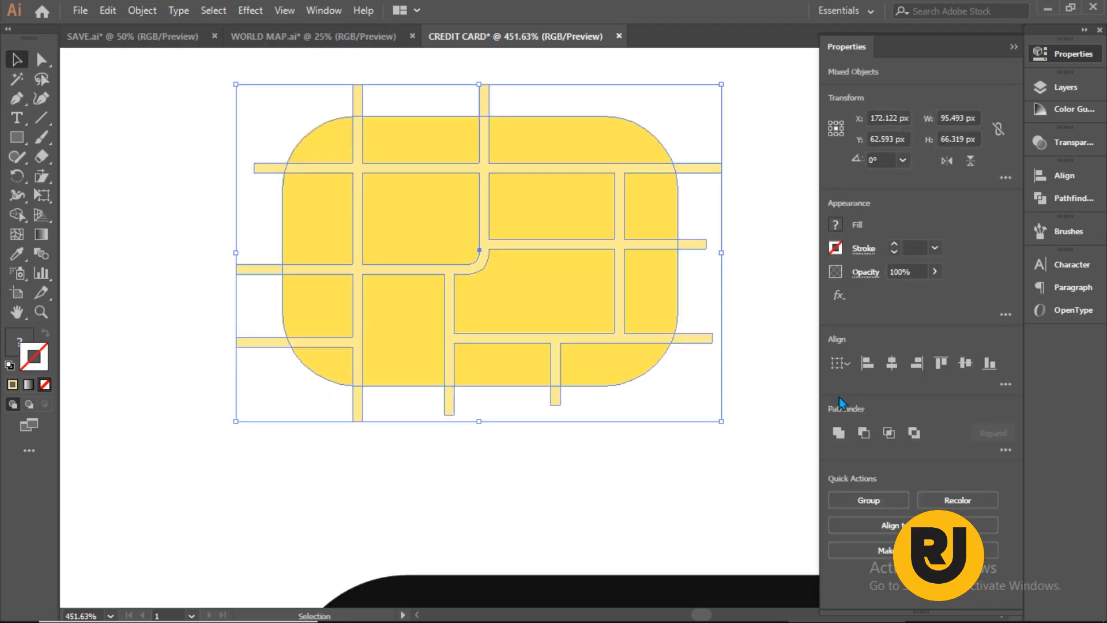
click(863, 432)
click(635, 451)
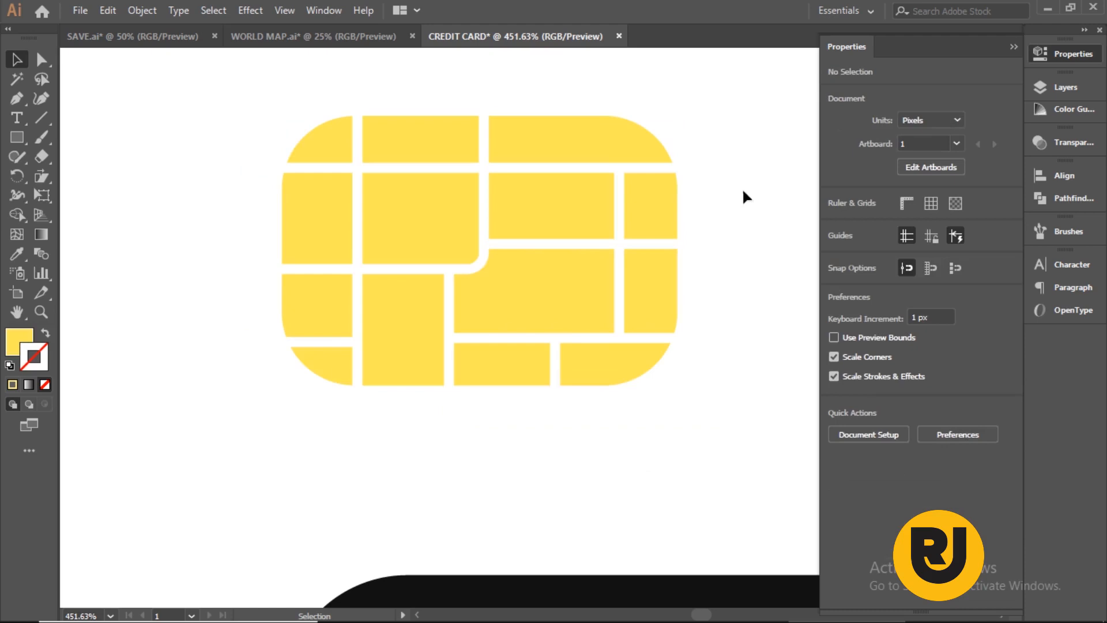
Step: Move the finished chip onto the upper left area of the black card, slightly in from the card's edge
click(541, 302)
alt+click(637, 448)
alt+click(615, 425)
alt+click(582, 364)
alt+click(577, 336)
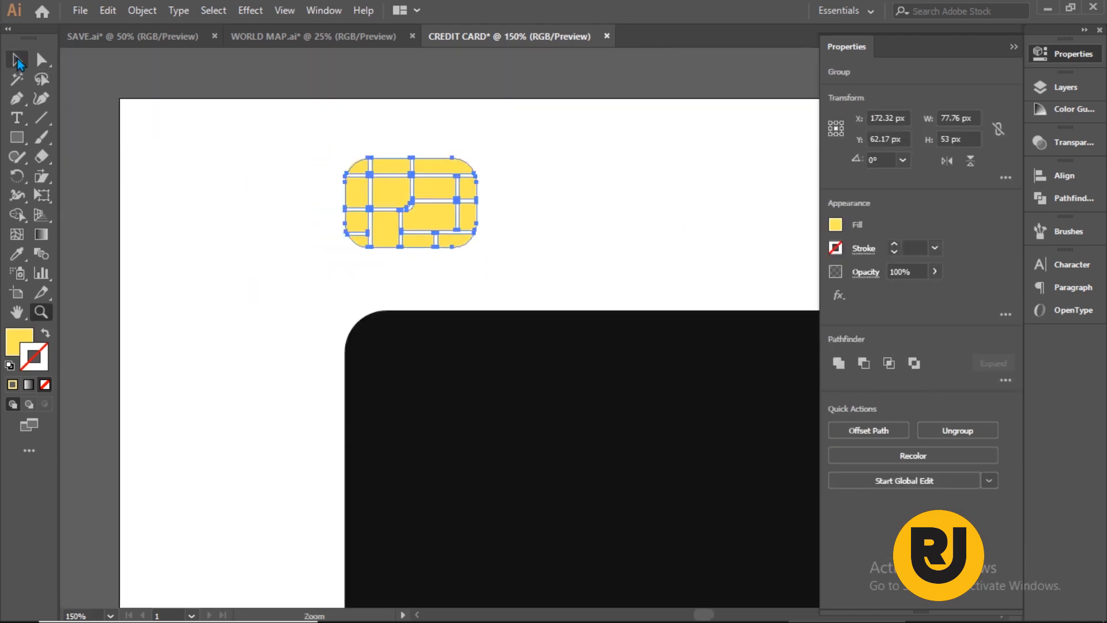
click(17, 61)
drag(435, 222, 439, 476)
click(192, 310)
click(278, 379)
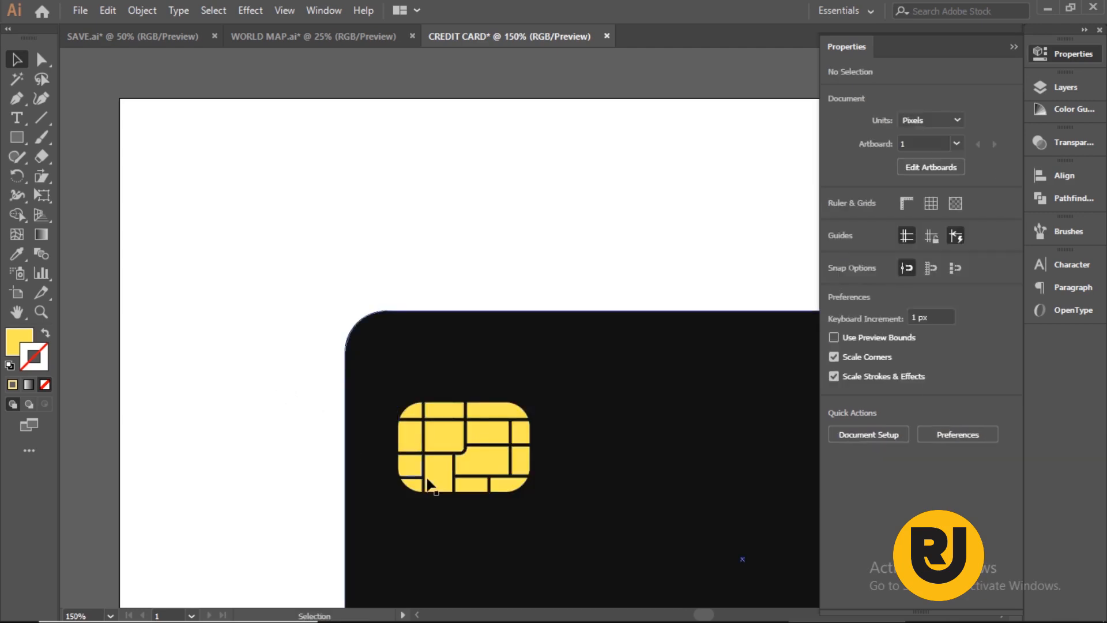
Step: Nudge the chip slightly farther in from the black card's edge
drag(482, 494, 491, 497)
click(291, 238)
Step: Draw a yellow hexagon about 65 px wide on the artboard above the card and slightly round all its corners
drag(18, 139, 98, 176)
drag(280, 141, 307, 189)
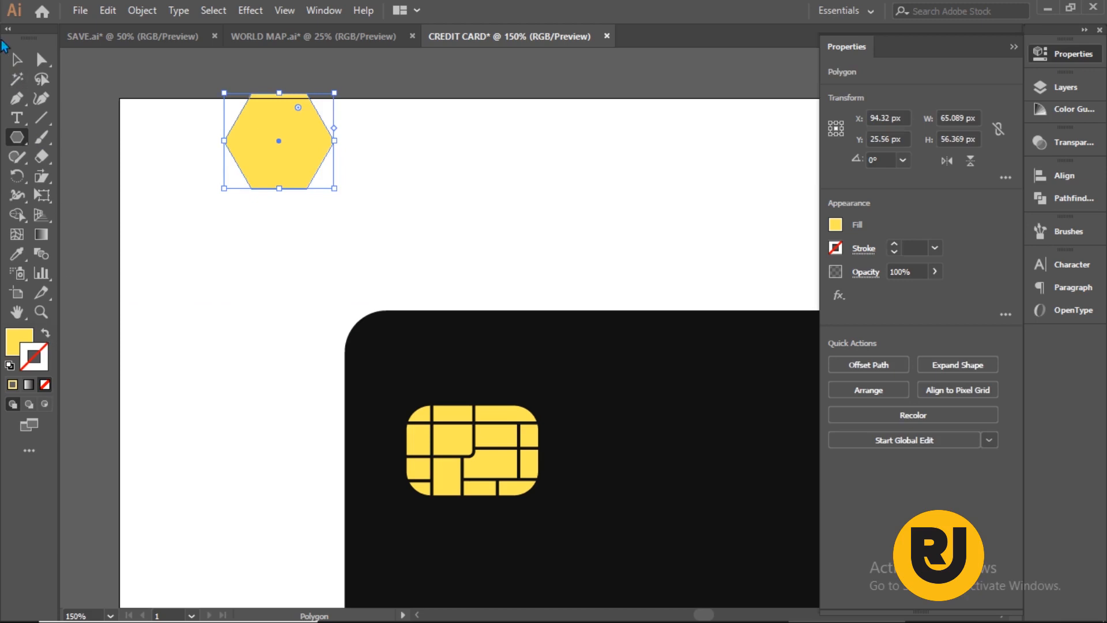
click(17, 60)
key(ctrl+shift+a)
click(305, 152)
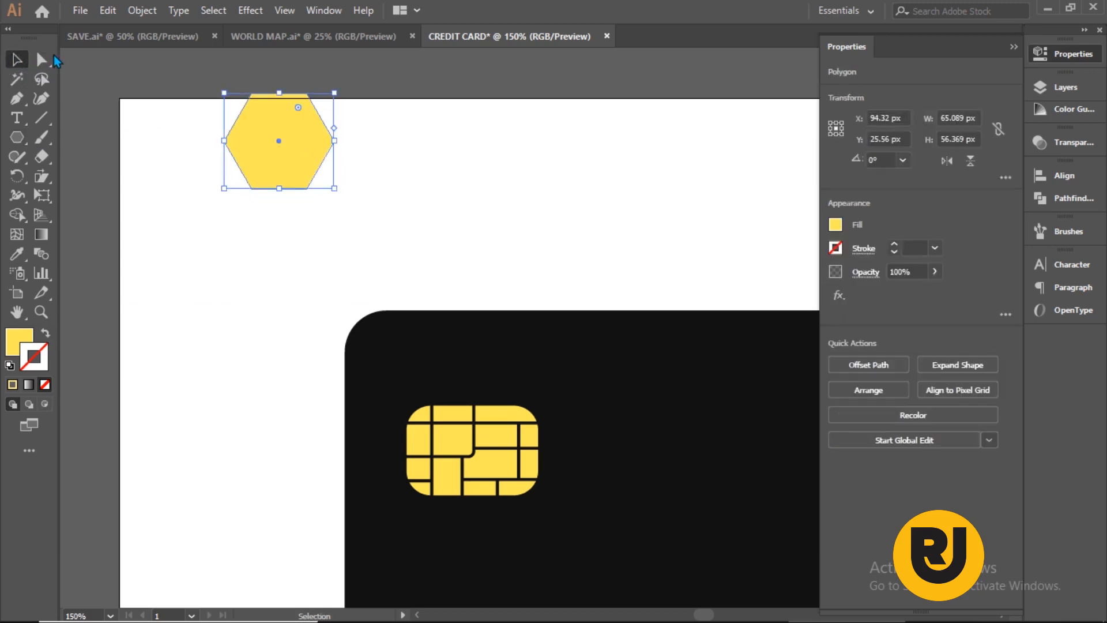
click(41, 60)
drag(299, 110, 292, 114)
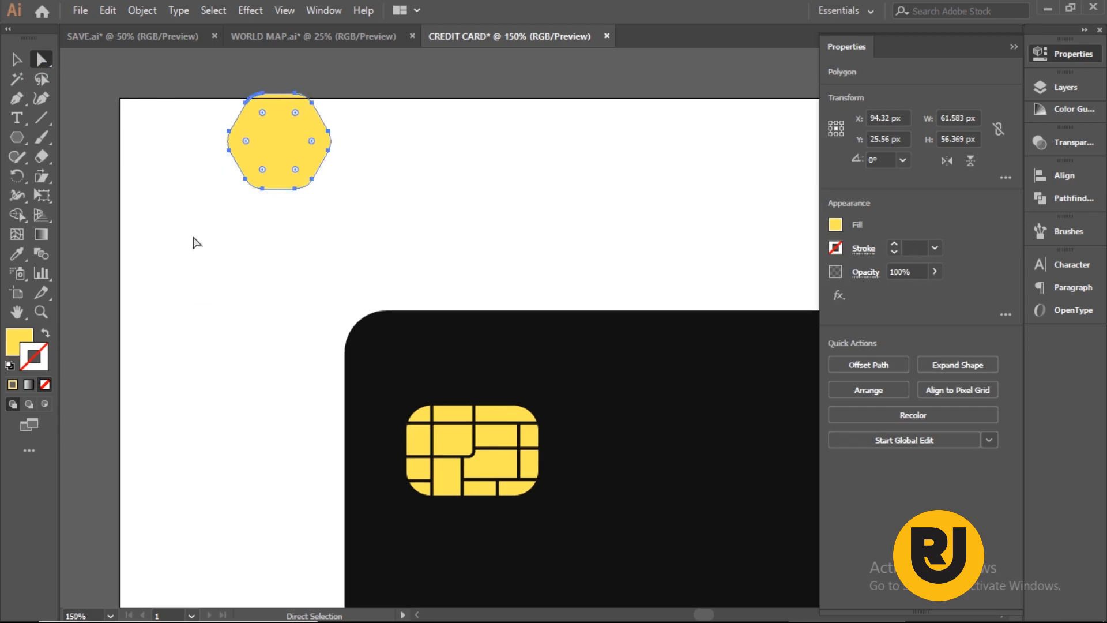
Step: Swap the hexagon's fill and stroke so it has a yellow outline, and set the stroke weight to 7 pt
click(46, 333)
click(932, 249)
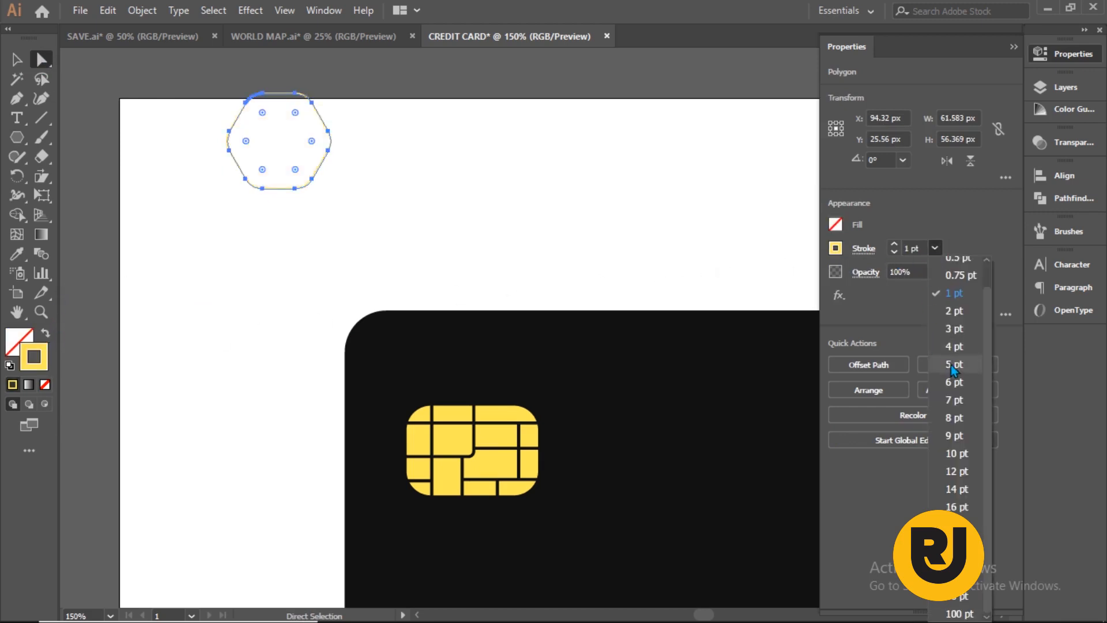
click(954, 366)
click(934, 249)
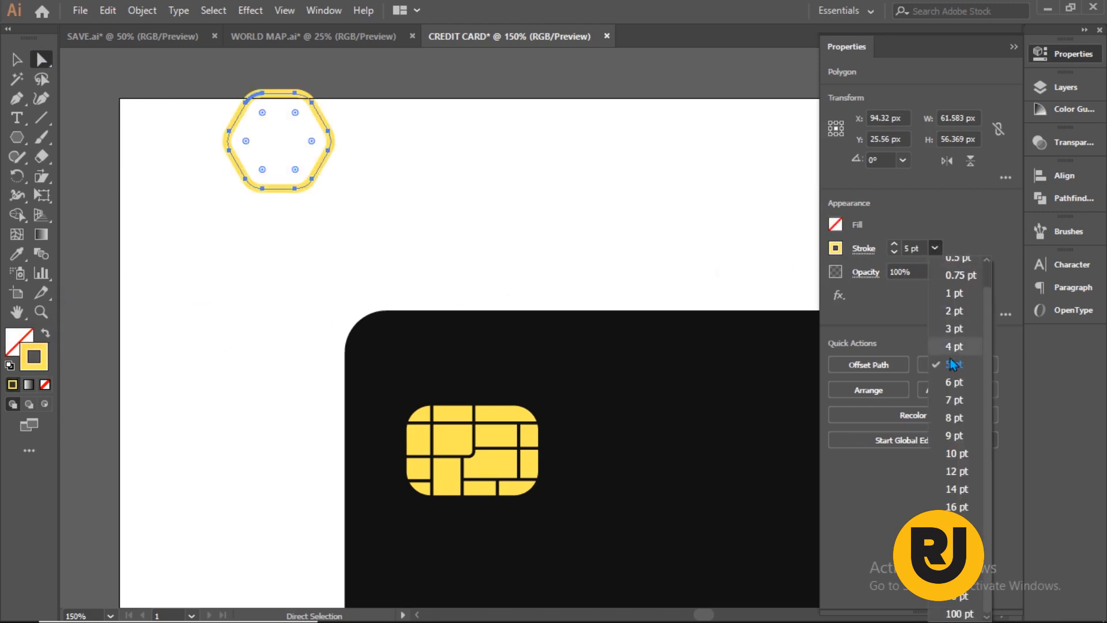
click(955, 397)
click(18, 59)
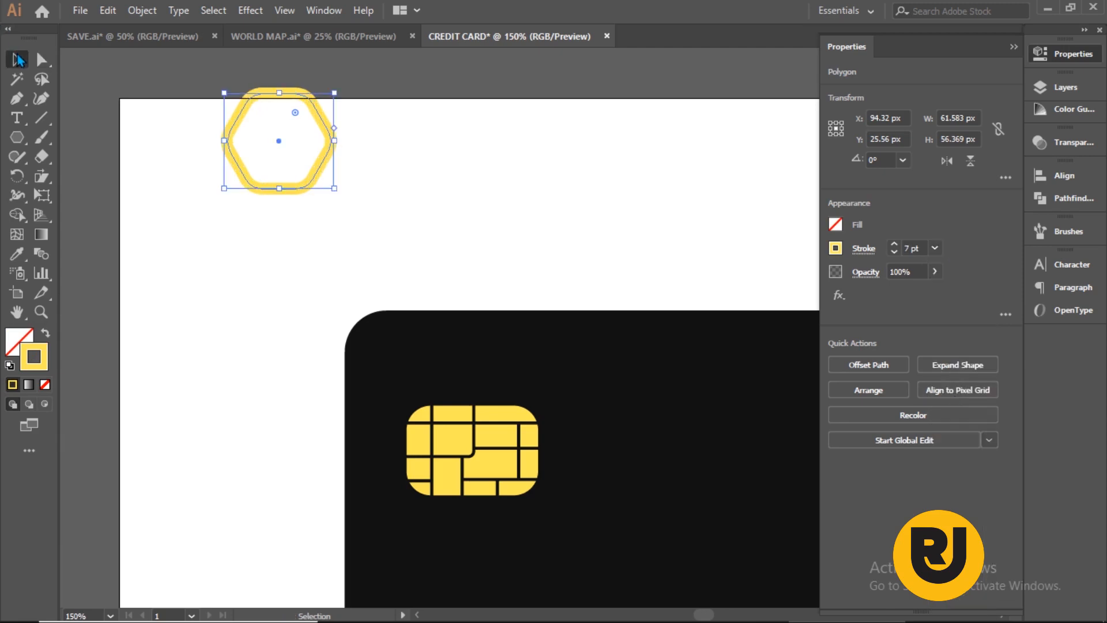
Step: Expand the hexagon outline's fill and stroke into a filled ring shape
click(218, 137)
click(232, 125)
click(142, 11)
click(213, 181)
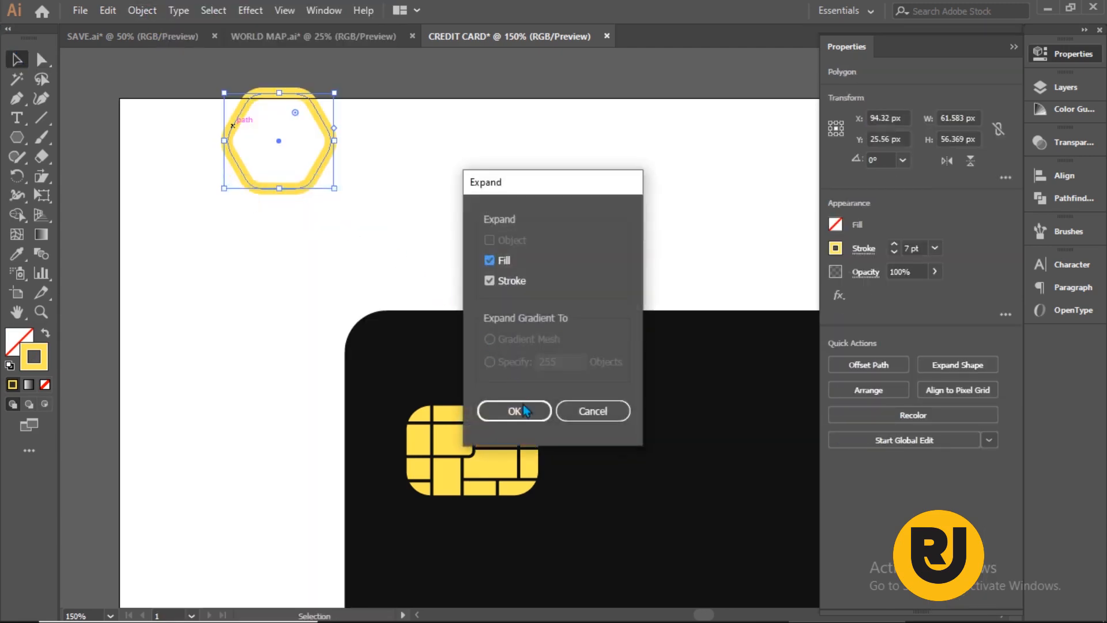
click(515, 410)
Step: Duplicate the hexagon ring diagonally down to the right so that the two rings overlap
click(323, 170)
drag(327, 171, 362, 189)
click(417, 94)
Step: Offset the paths of both hexagon rings by 3 px with miter joins
drag(411, 93, 246, 213)
click(142, 10)
mouse_move(254, 377)
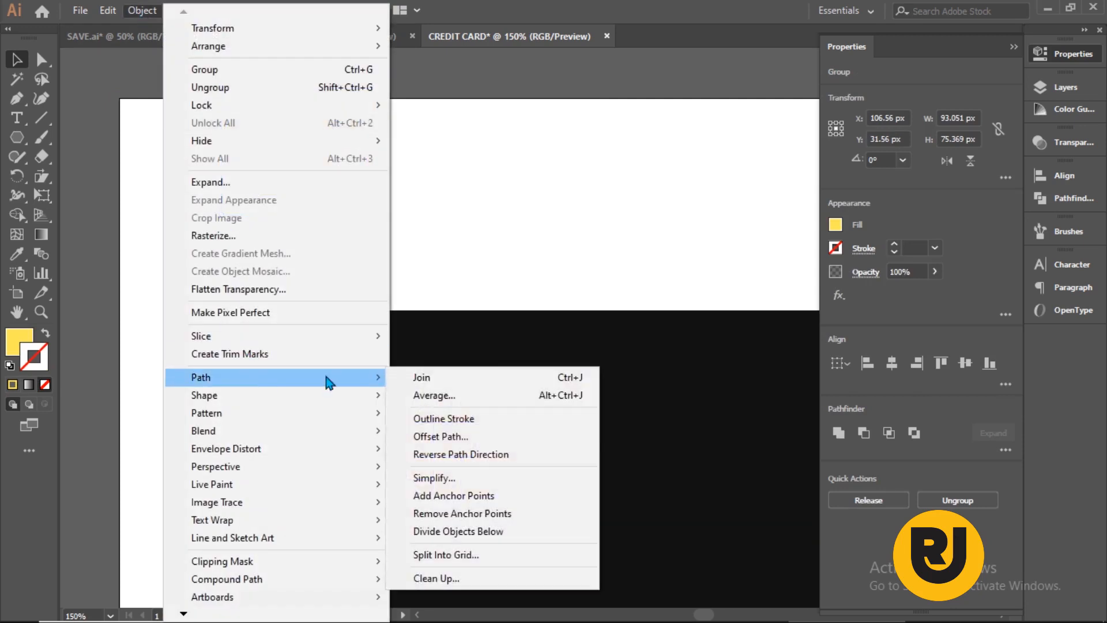
click(454, 376)
click(657, 385)
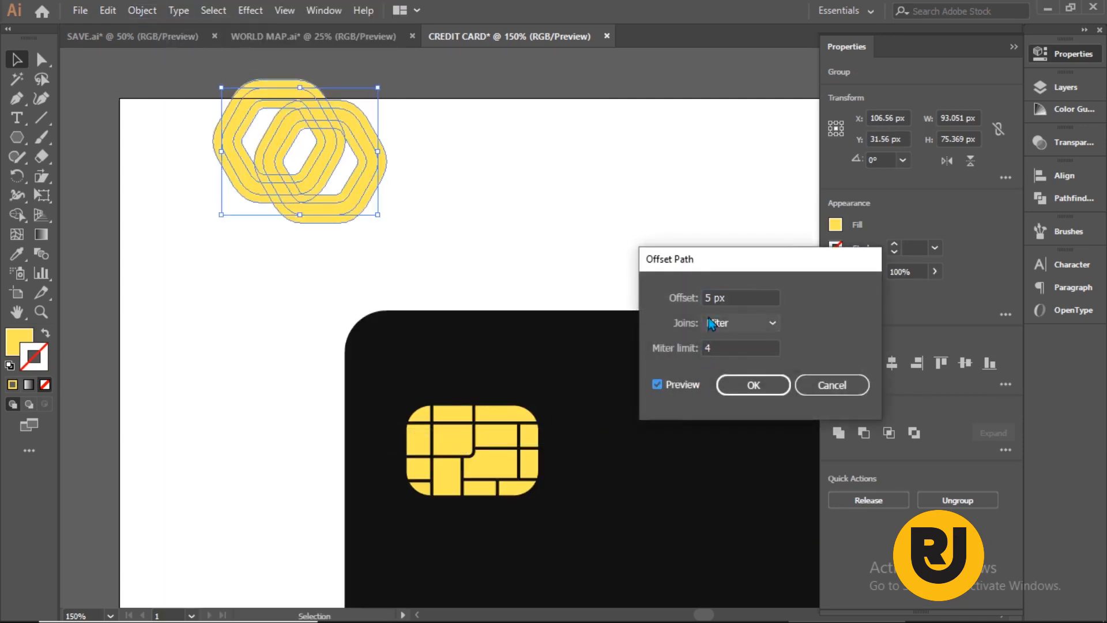
click(711, 298)
key(Down)
key(Down)
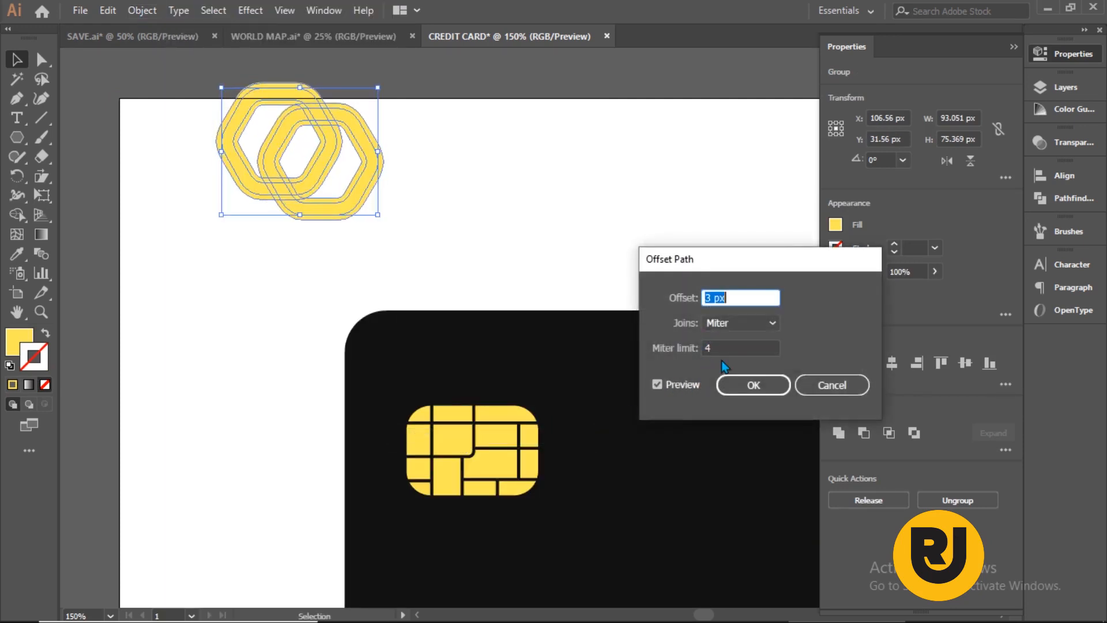
click(753, 385)
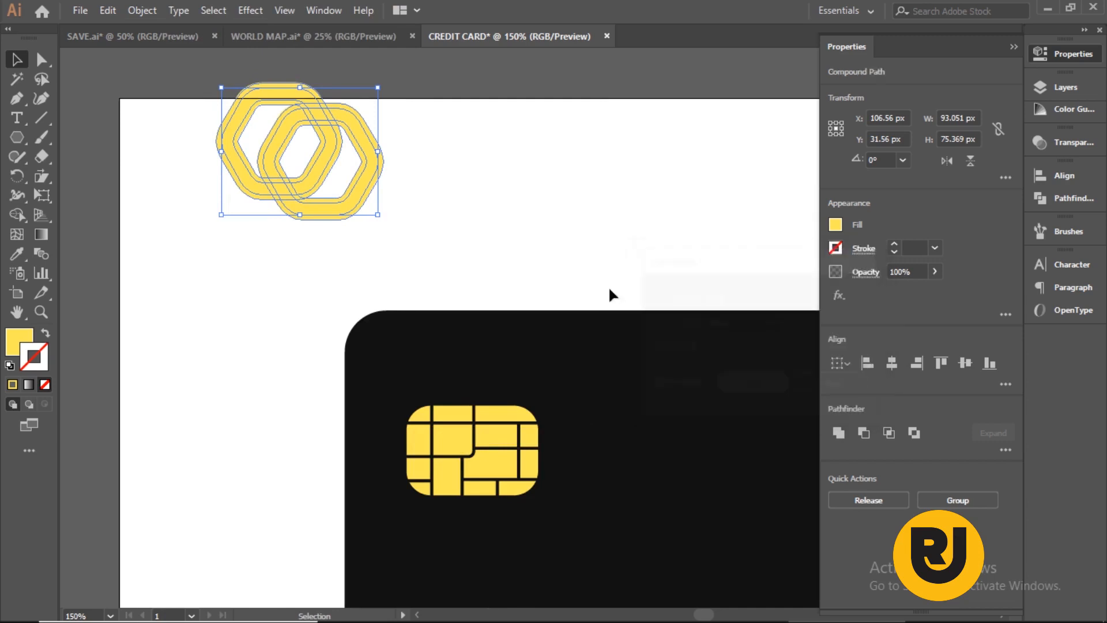
Step: Select all the ring paths and erase the offset slivers around the lower crossing with Shape Builder to create gaps there
click(469, 149)
drag(225, 222, 224, 222)
key(z)
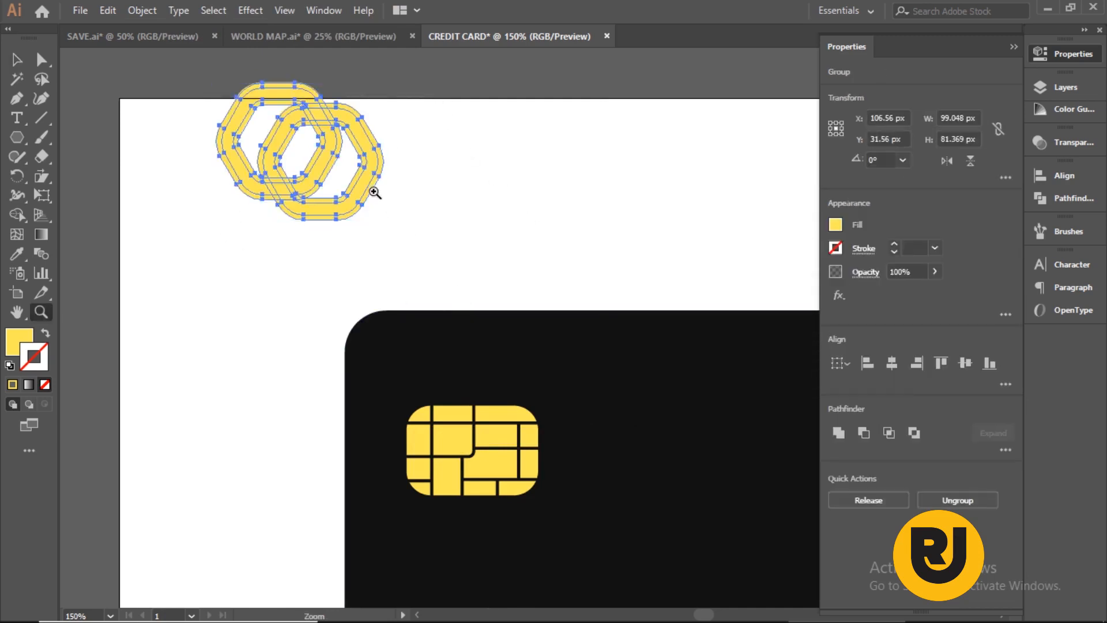
click(376, 192)
click(501, 304)
click(523, 371)
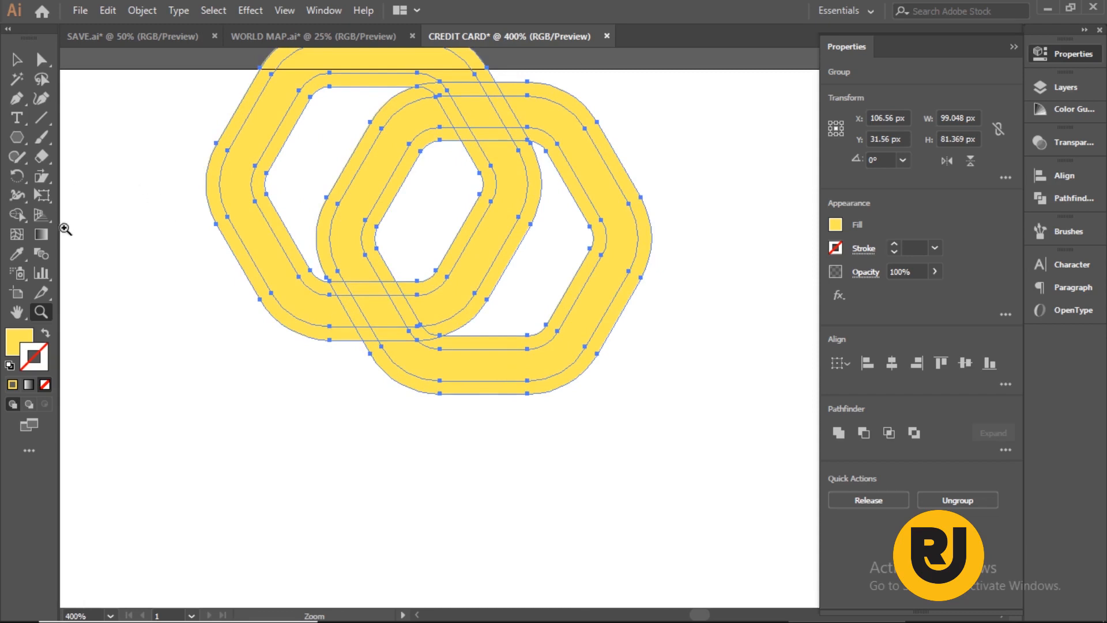
click(14, 217)
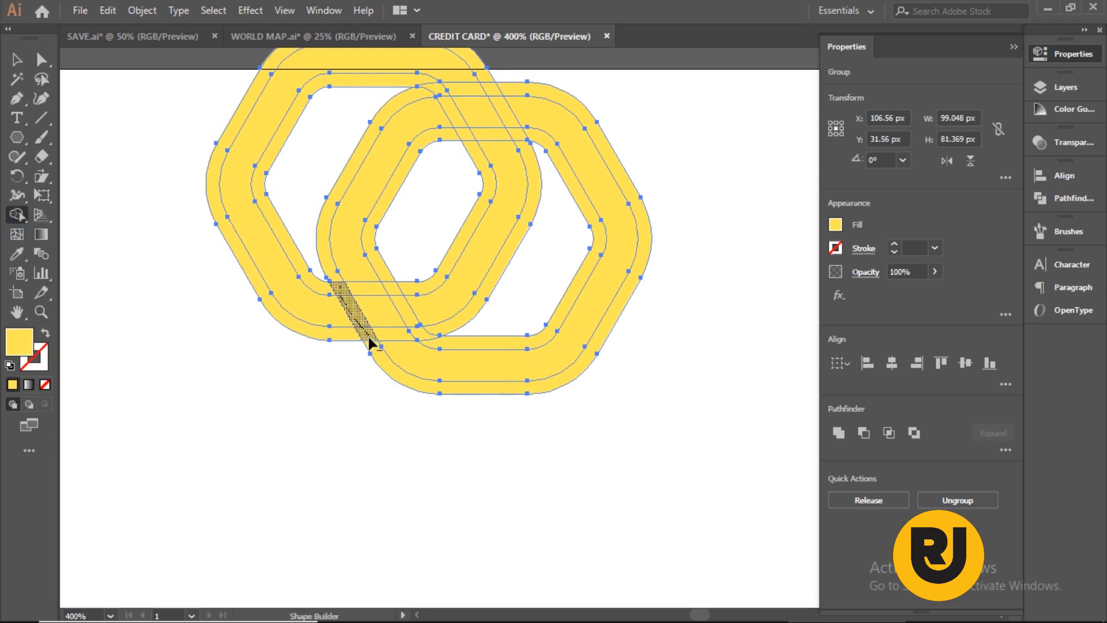
drag(368, 337, 373, 352)
mouse_move(383, 269)
mouse_down()
mouse_move(413, 325)
mouse_move(438, 337)
mouse_up()
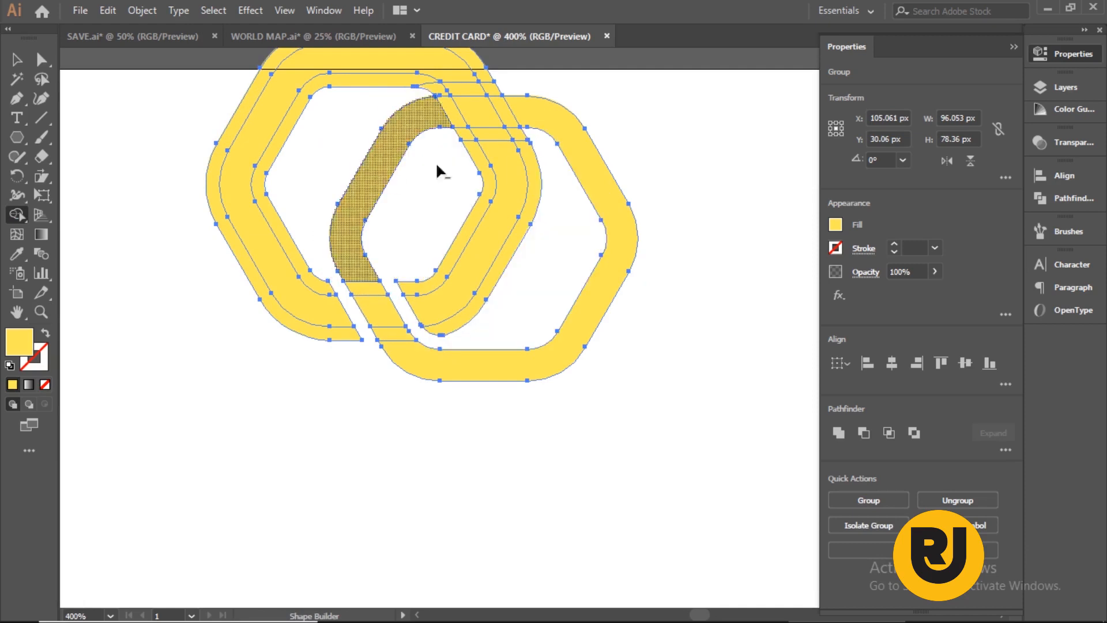
Step: Erase the offset slivers at the upper crossing and the leftover offset edges around the upper-left ring with Shape Builder
click(531, 154)
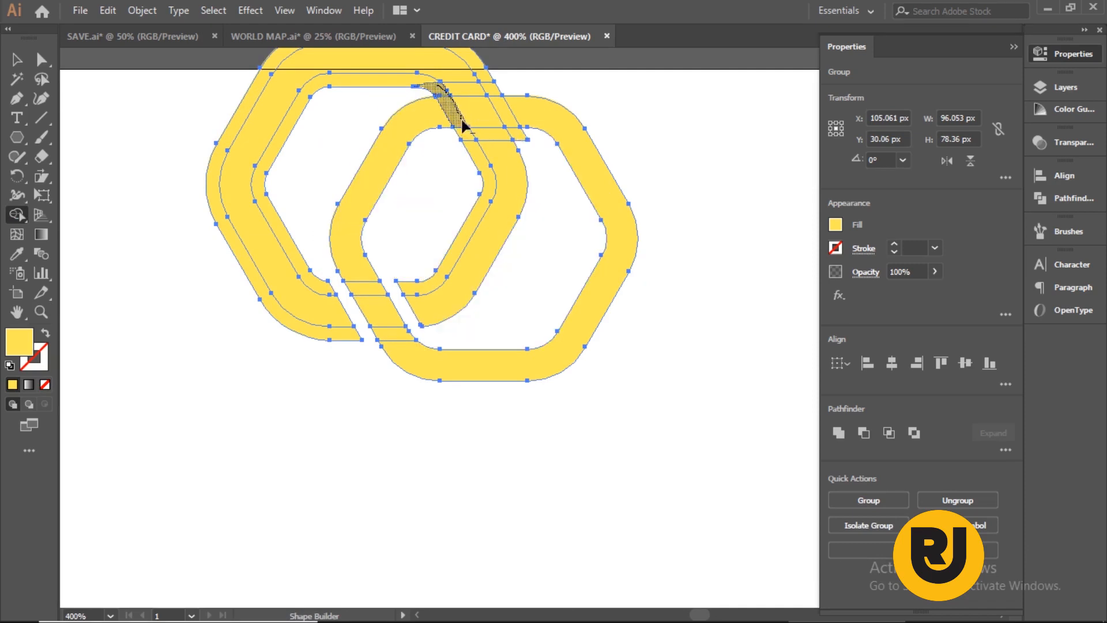
drag(463, 124, 465, 148)
alt+click(514, 172)
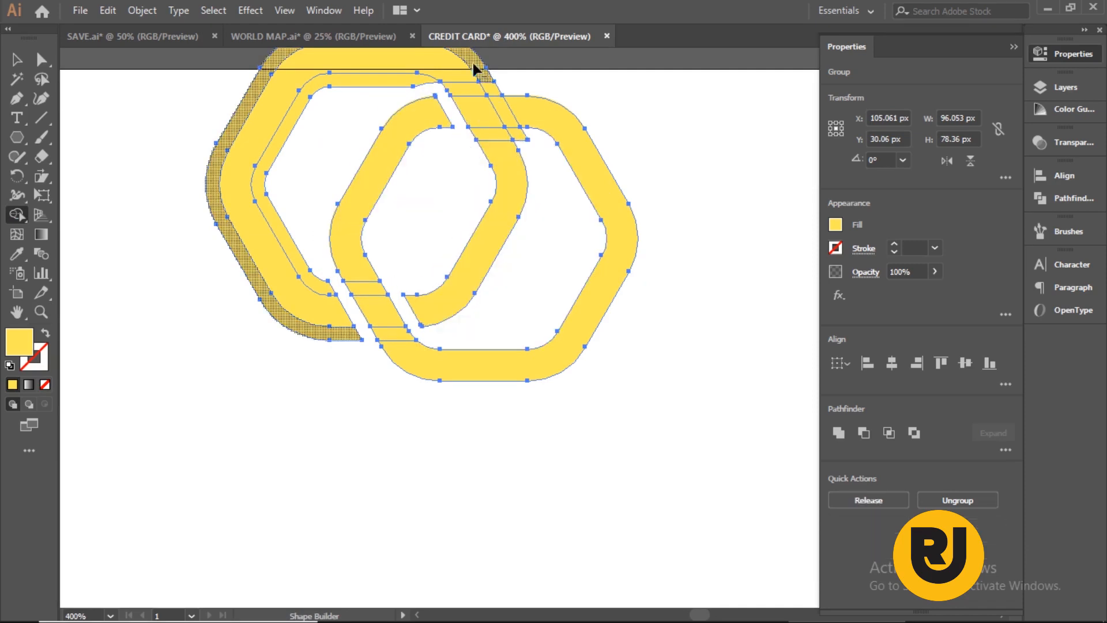
alt+click(512, 125)
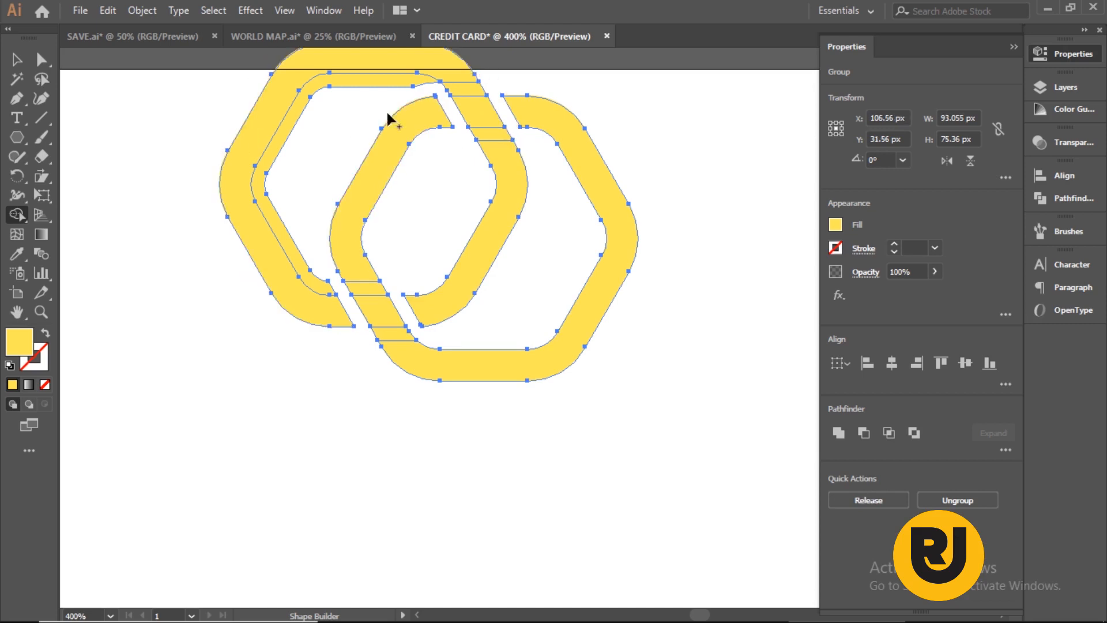
alt+click(371, 81)
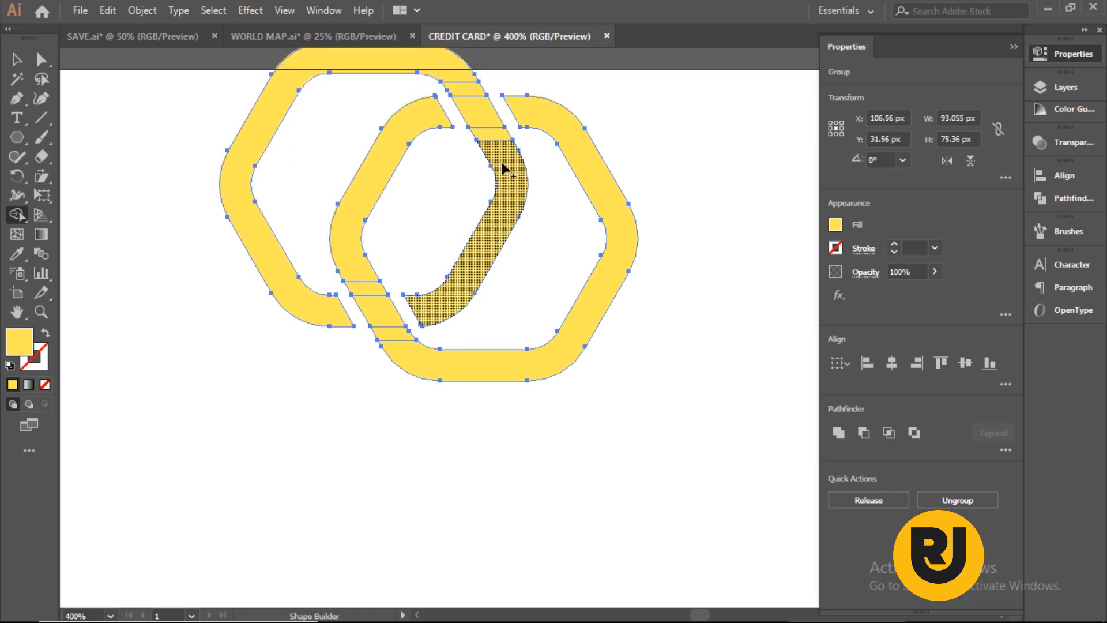
Step: Merge the divided segments of each hexagon ring with Shape Builder so the two rings interlock
drag(501, 162, 438, 53)
drag(353, 292, 424, 392)
click(16, 59)
click(582, 453)
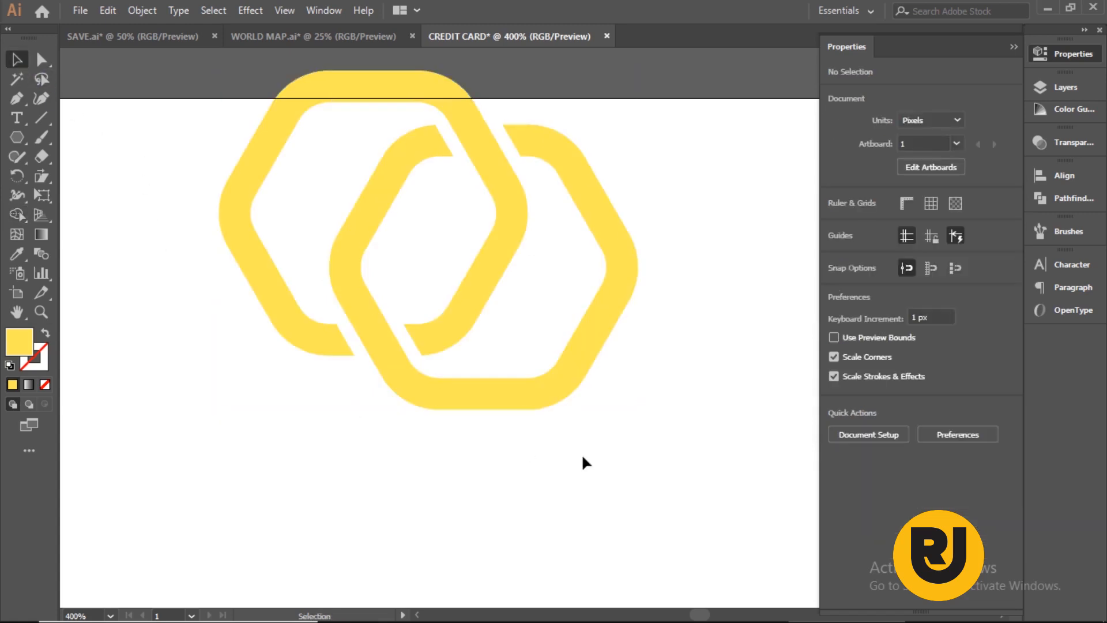
Step: Recolor the upper-left hexagon ring with the blue sampled from the swatch beside the artboard
key(z)
alt+click(539, 334)
alt+click(540, 334)
alt+click(539, 334)
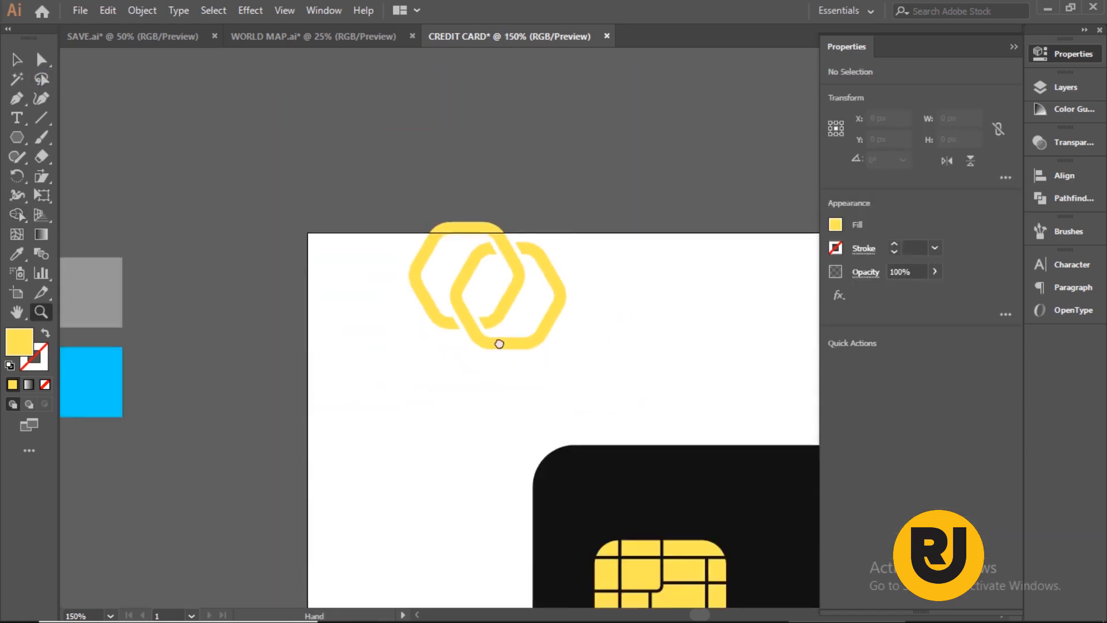
drag(499, 343, 612, 283)
click(16, 60)
click(541, 253)
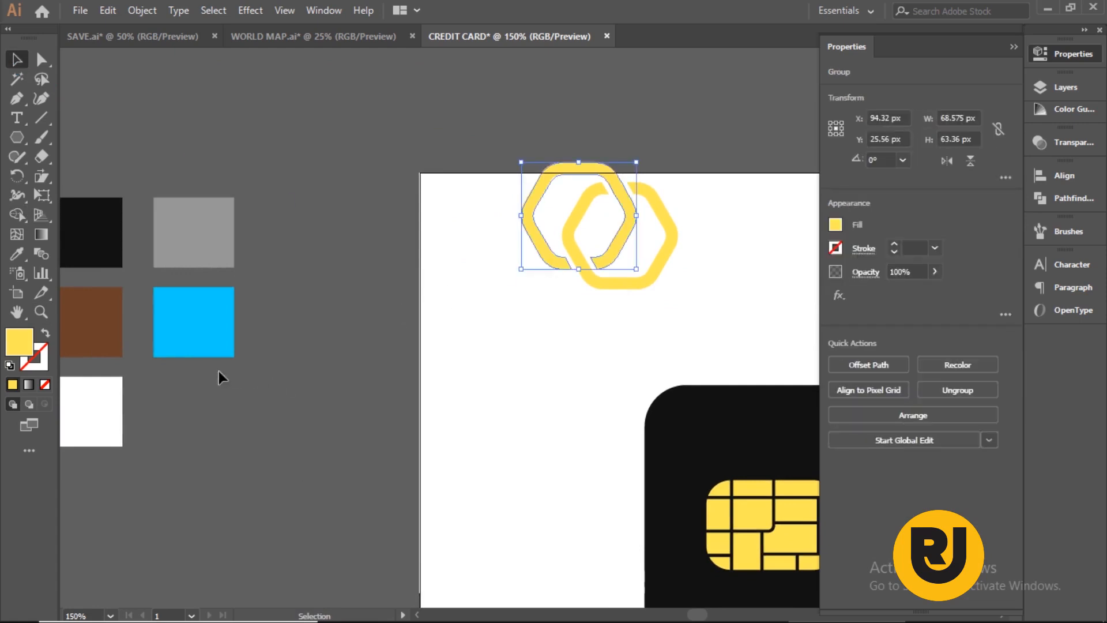
key(i)
click(190, 326)
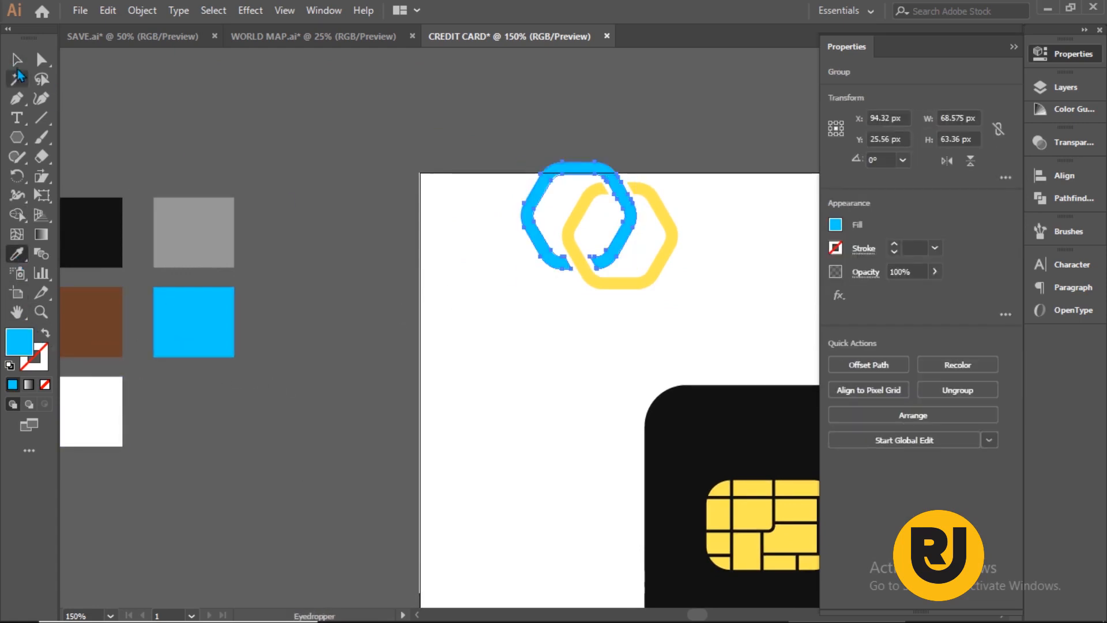
Step: Recolor the lower-right hexagon ring white with the Eyedropper
key(v)
click(648, 295)
click(647, 286)
key(i)
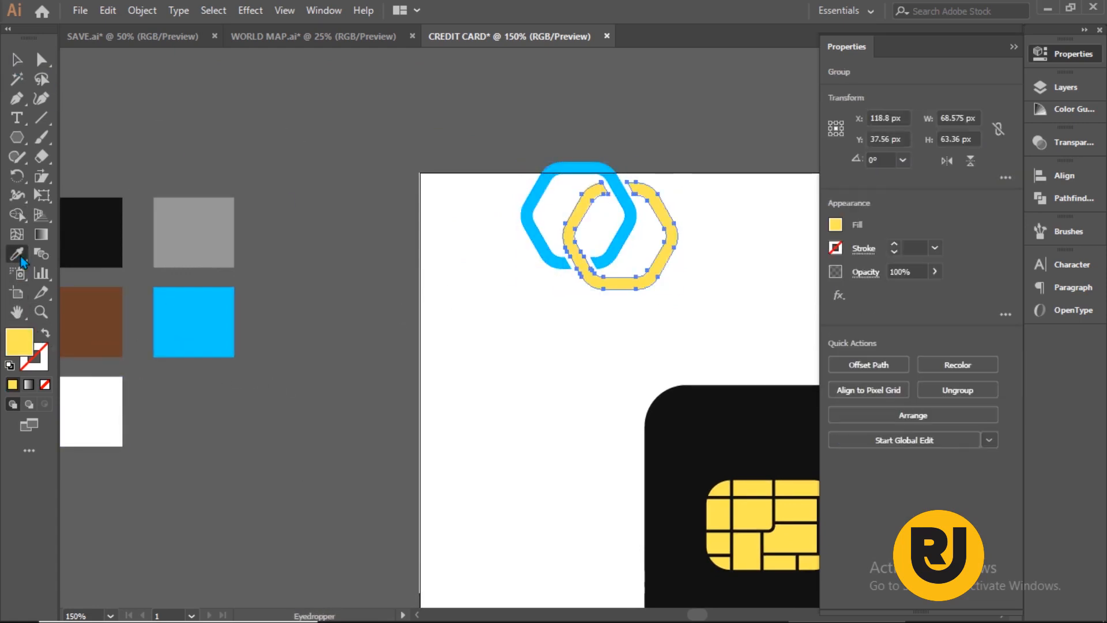
click(634, 187)
Step: Group the two rings into a logo, scale it to about 31 px wide and place it on the card above the chip
key(v)
drag(488, 124, 613, 244)
right_click(613, 244)
click(646, 346)
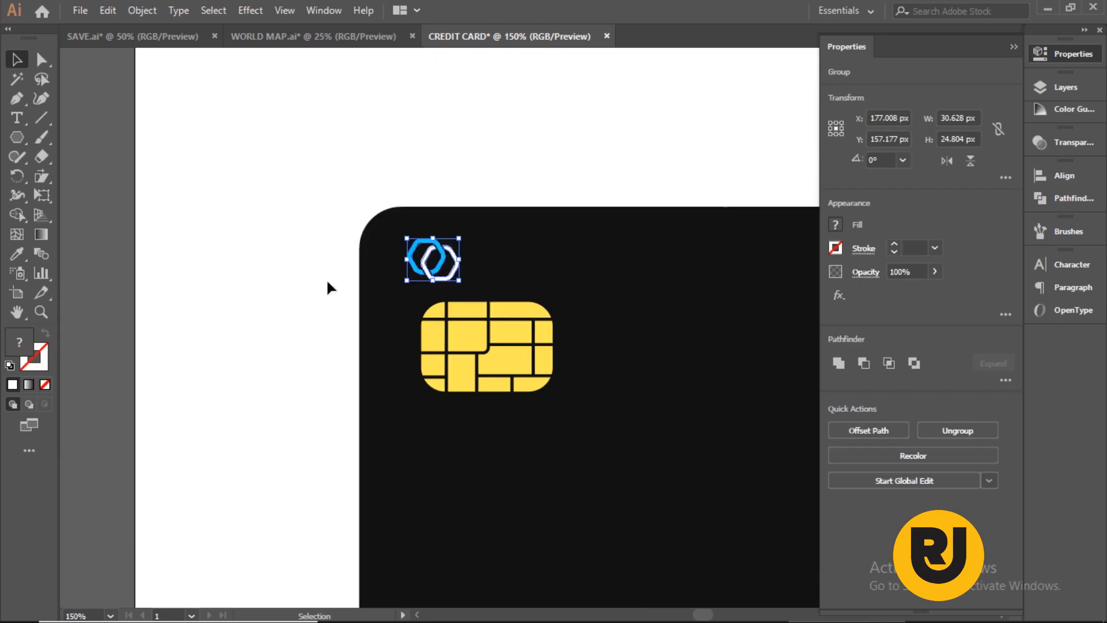
click(266, 252)
Step: Move the chip slightly down and to the left on the card, and align the logo and chip by their left edges
click(465, 337)
mouse_move(464, 339)
mouse_down()
mouse_move(464, 375)
mouse_move(449, 354)
mouse_up()
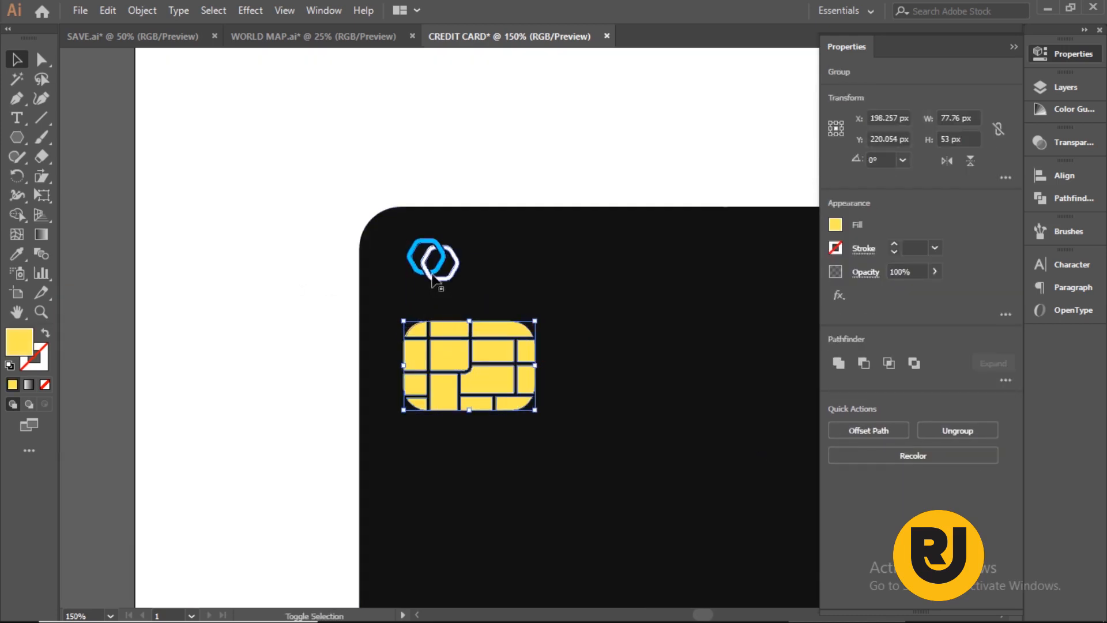
shift+click(411, 257)
click(867, 363)
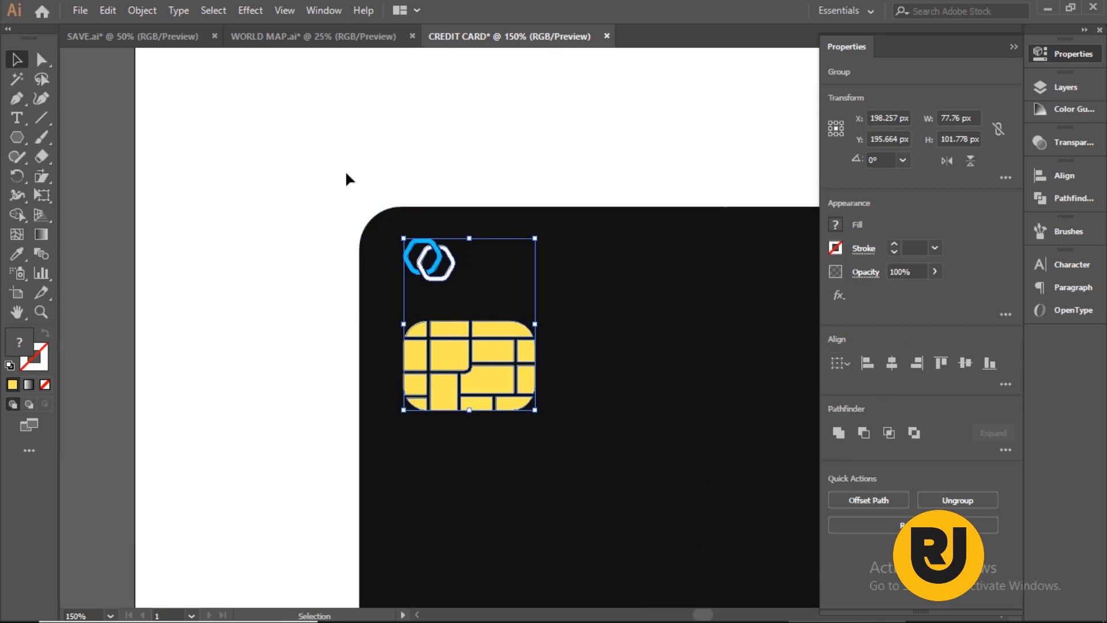
click(327, 193)
Step: Add the text "LoremBank" on the card to the right of the logo
click(22, 119)
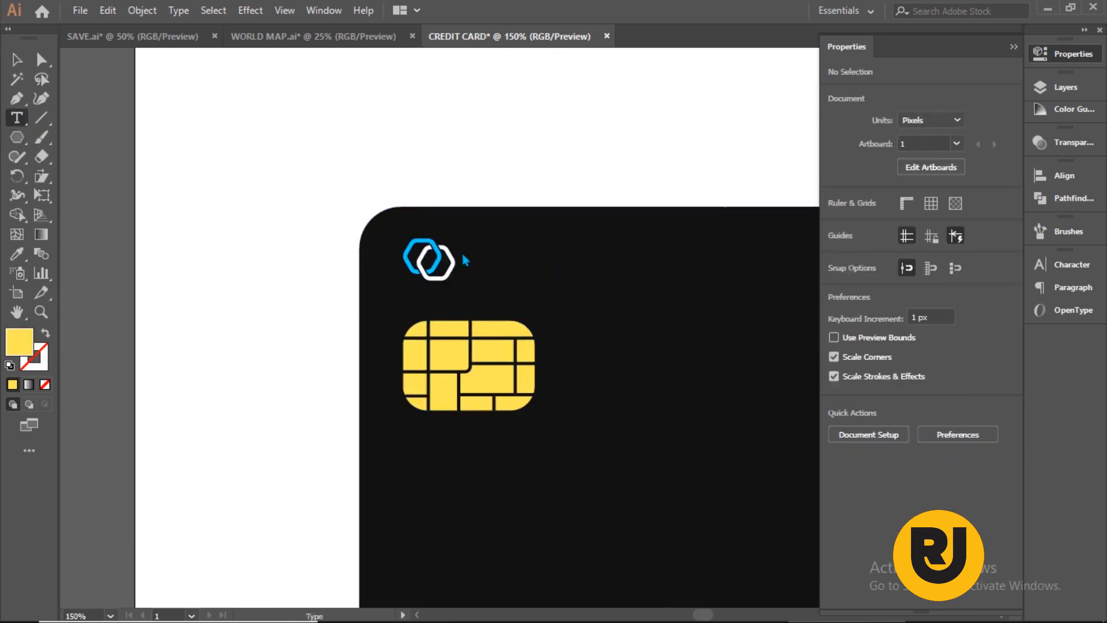
click(481, 267)
text(LoremBank)
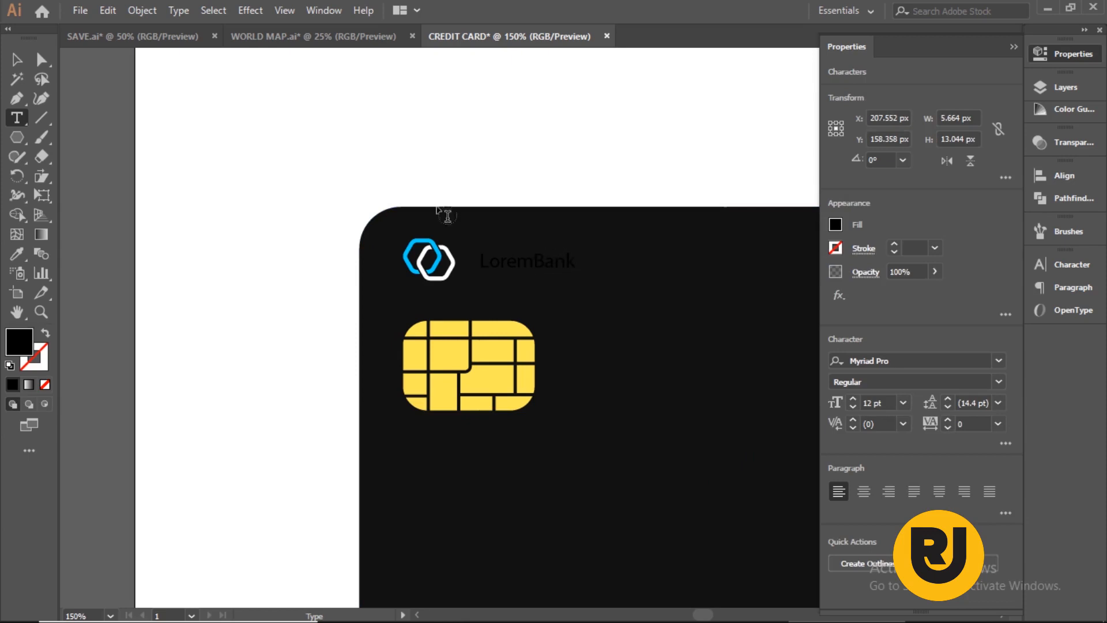
Step: Color "Bank" with the logo's blue and "Lorem" white using the Eyedropper
drag(536, 261, 585, 267)
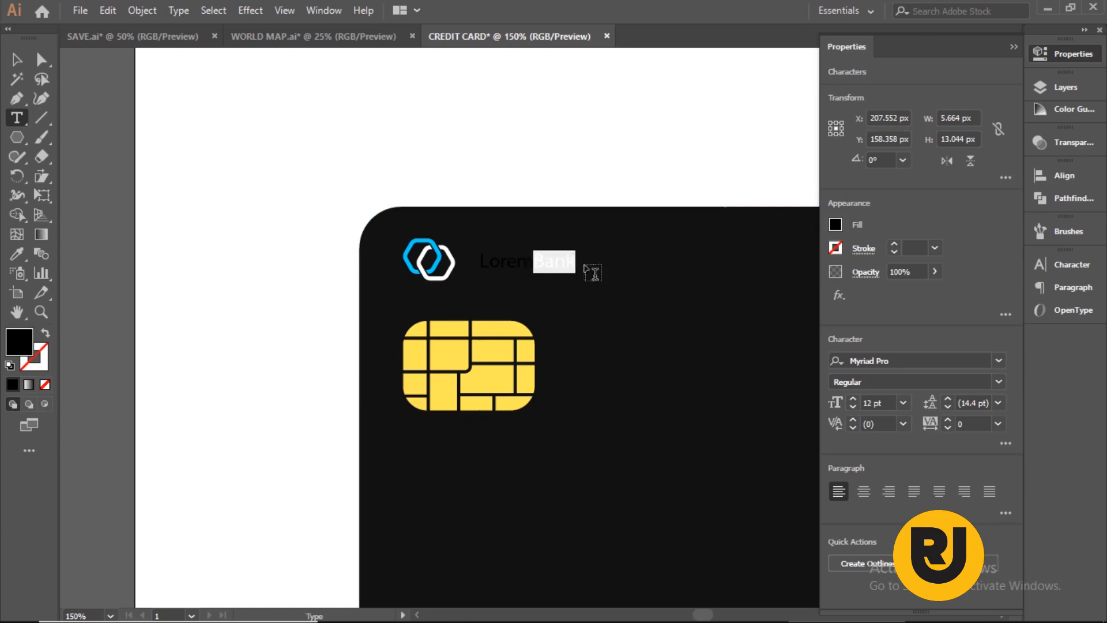
click(17, 253)
click(393, 246)
click(15, 121)
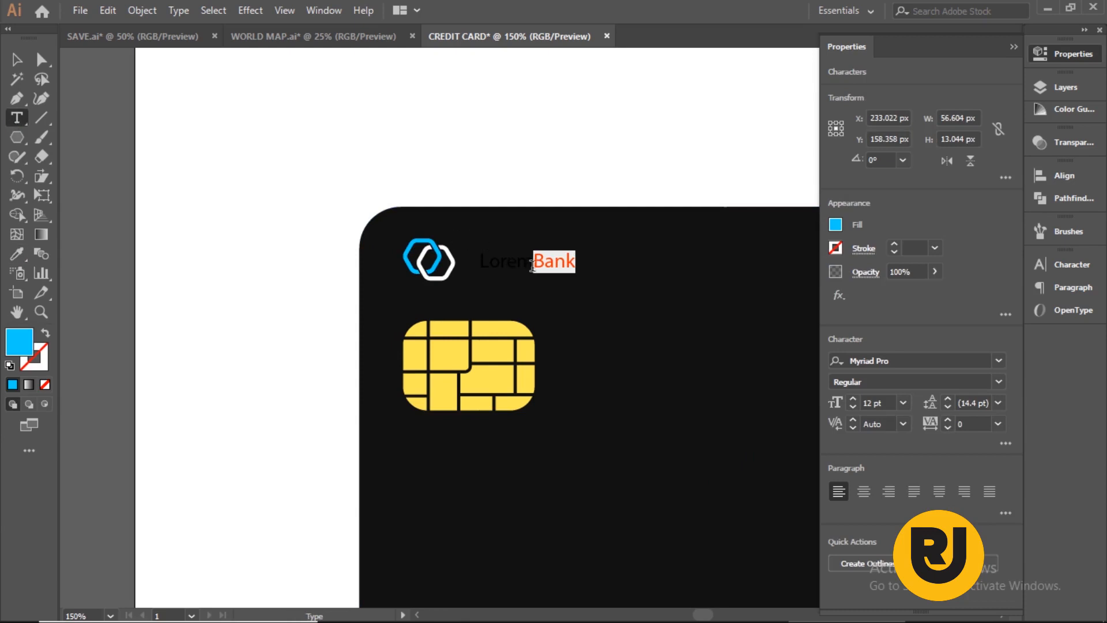
drag(534, 262, 479, 262)
click(17, 254)
click(268, 273)
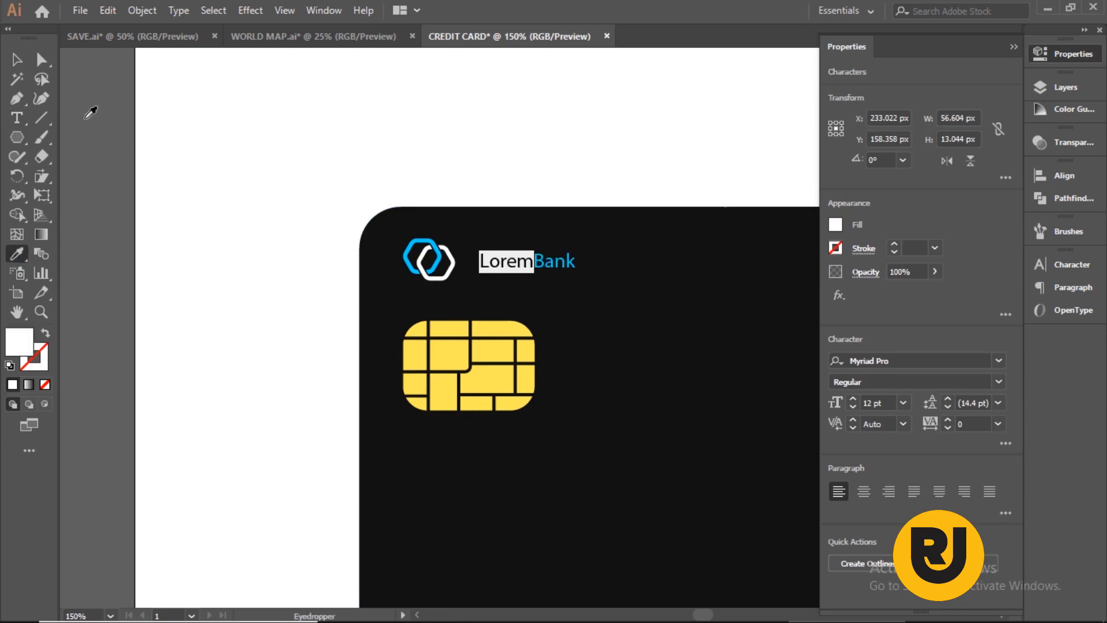
click(17, 59)
click(296, 266)
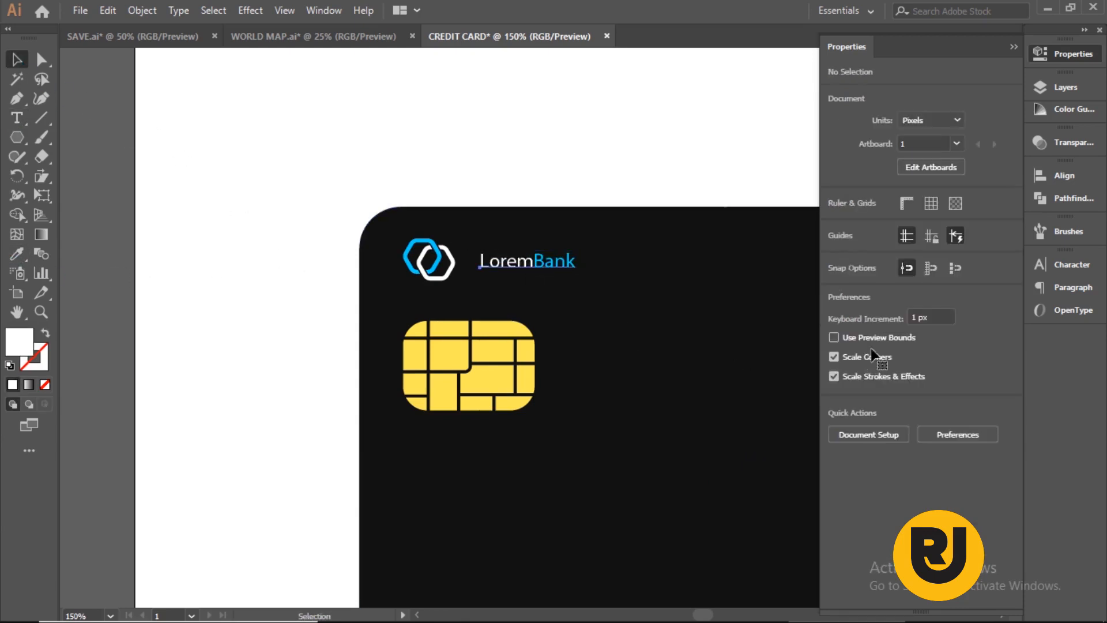
Step: Set the font of the LoremBank text to Lato Regular
click(526, 260)
click(920, 361)
text(got)
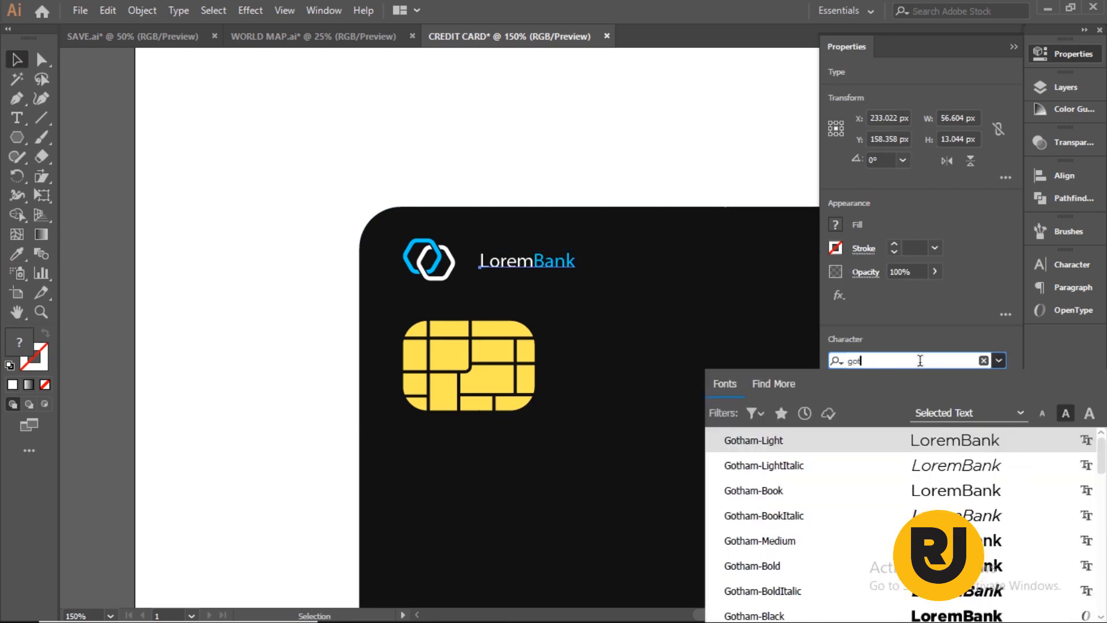
text(ham)
drag(921, 360, 828, 365)
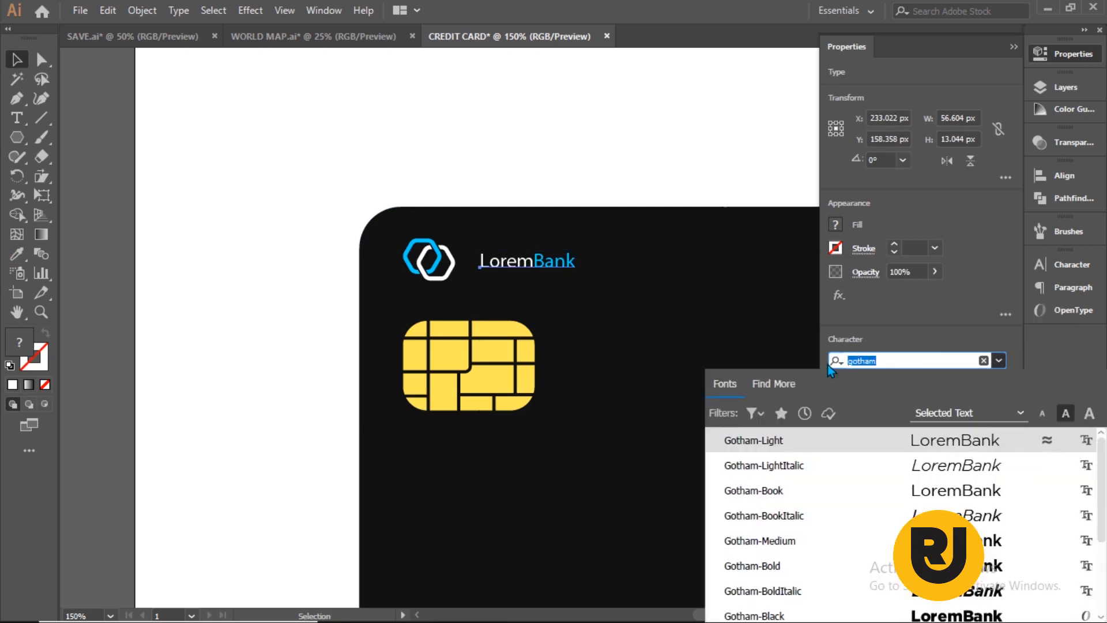
text(lato)
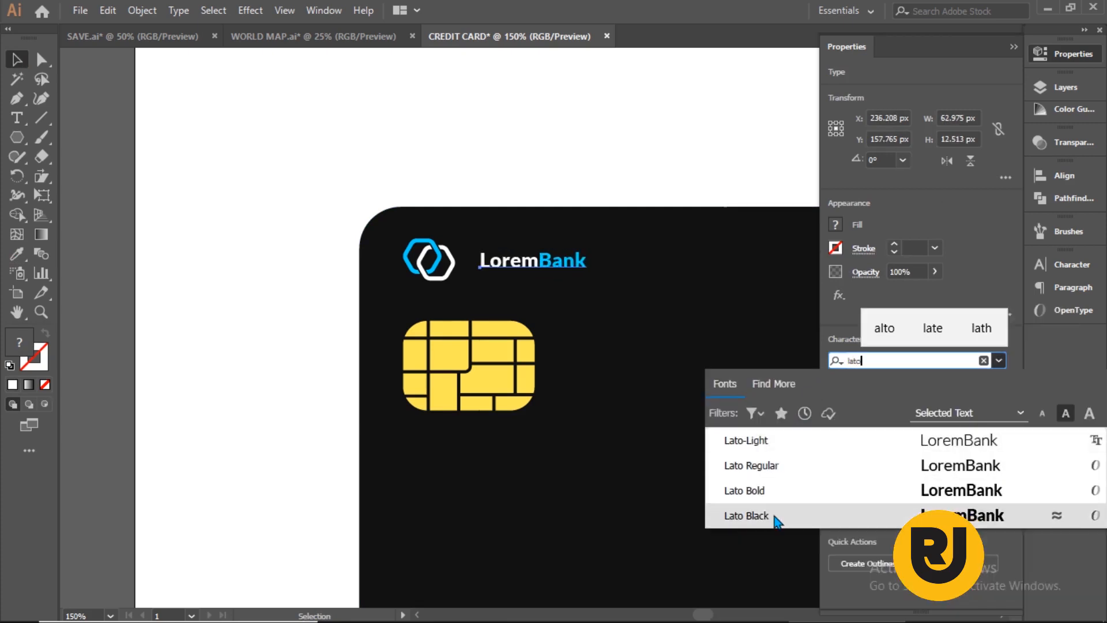
click(776, 465)
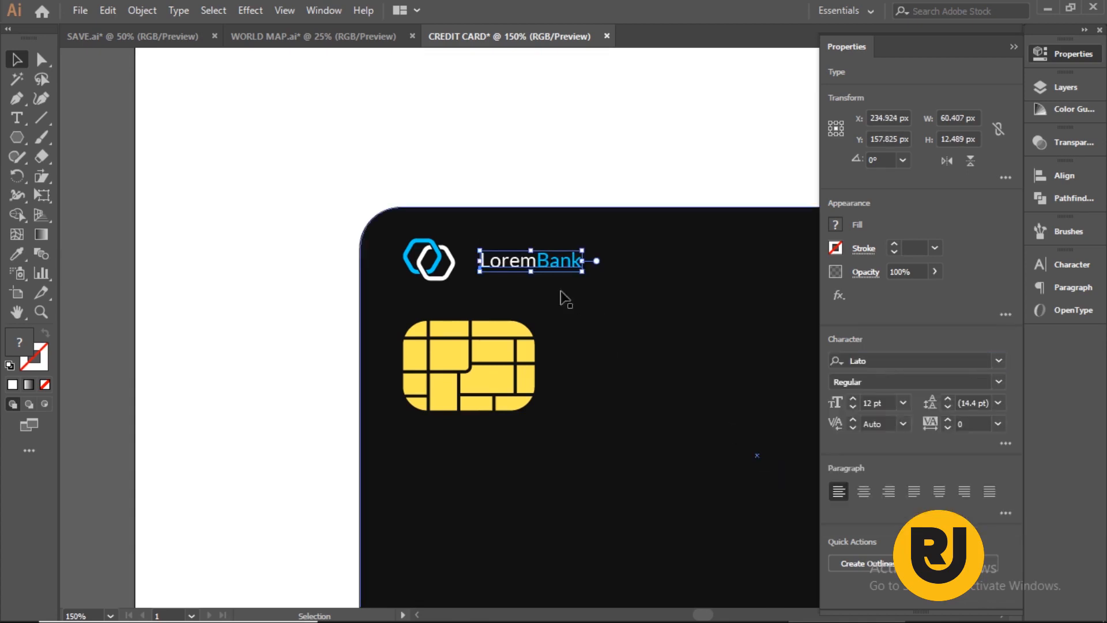
Step: Enlarge the LoremBank text to about 70 px wide beside the logo and align the two by their vertical centers
drag(493, 267, 484, 263)
drag(568, 271, 584, 286)
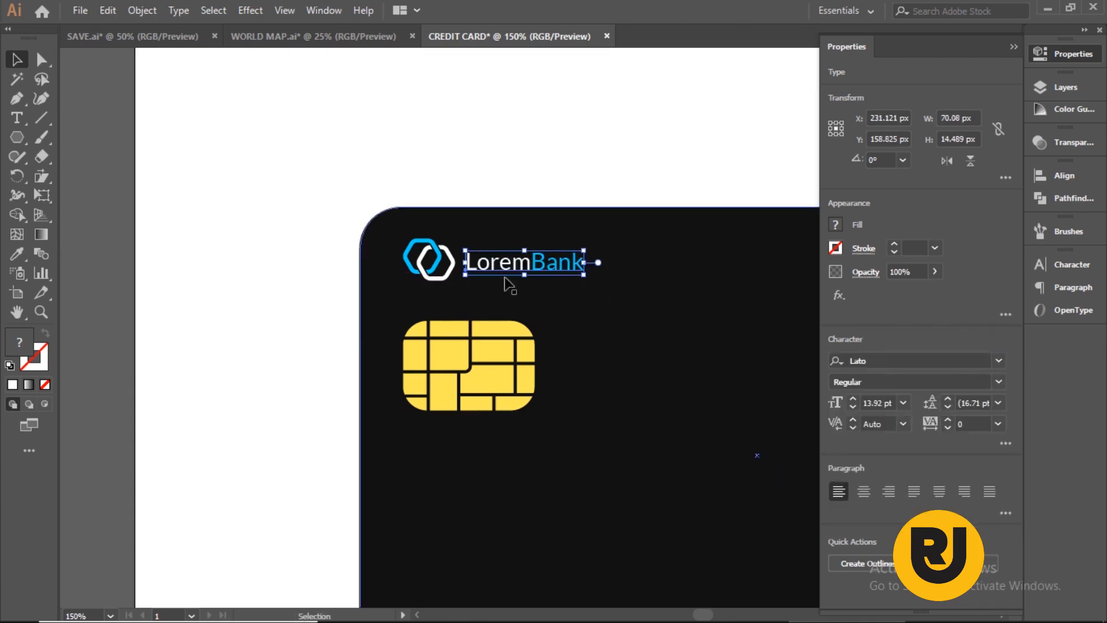
shift+click(454, 278)
click(319, 254)
click(434, 264)
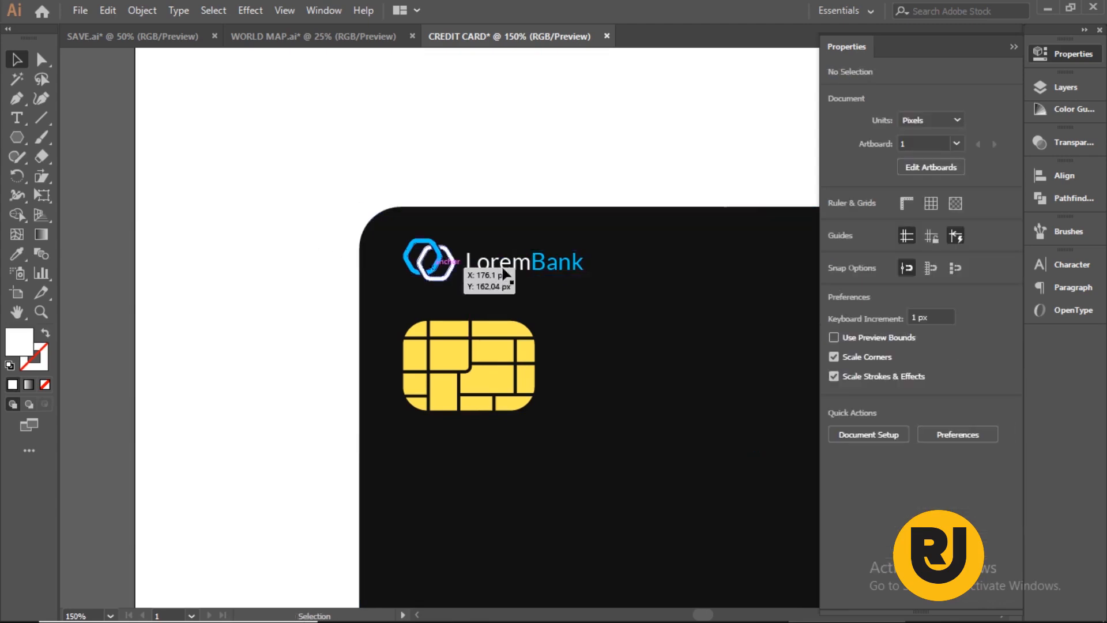
shift+click(453, 263)
shift+click(528, 269)
click(963, 364)
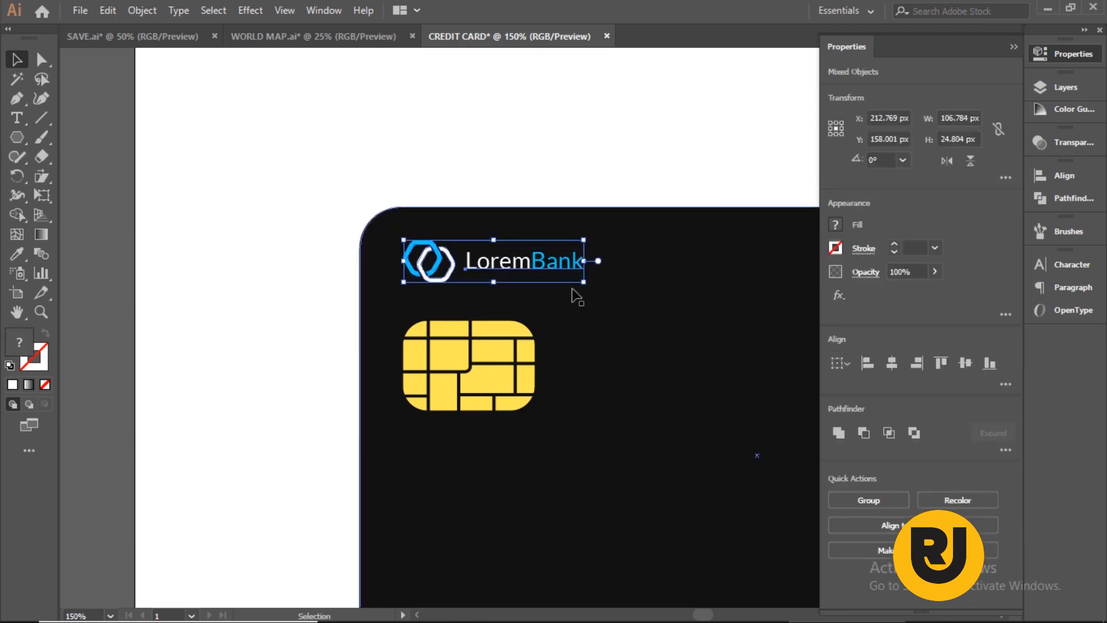
click(265, 194)
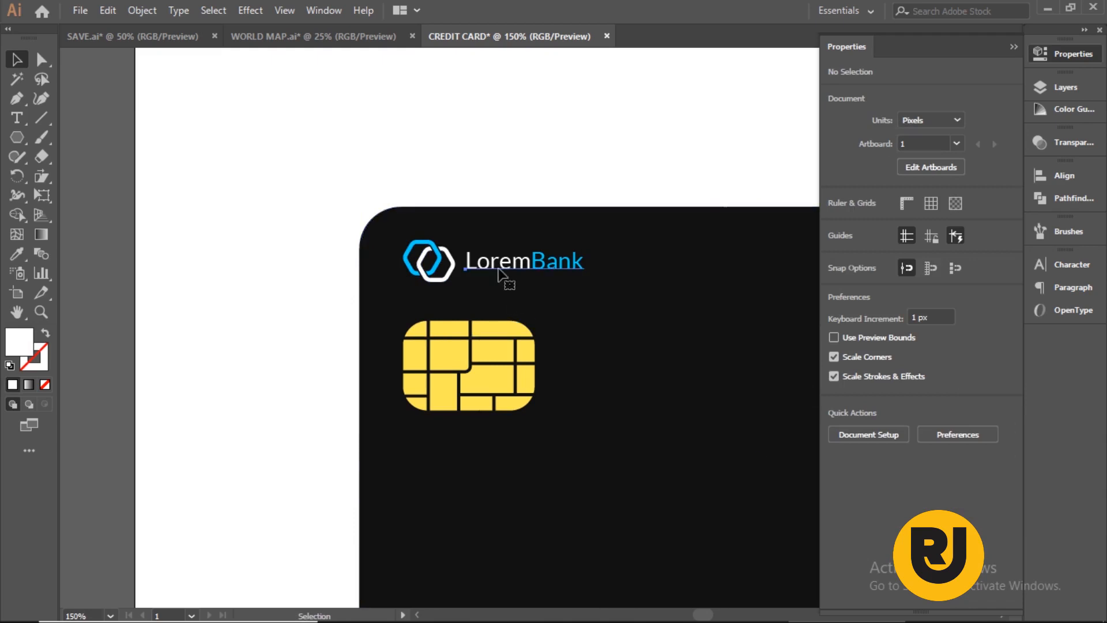
Step: Shrink the logo, bring the LoremBank text close to it and group them into a lockup about 97 px wide above the chip
drag(499, 271, 456, 292)
drag(455, 285, 415, 271)
shift+click(415, 265)
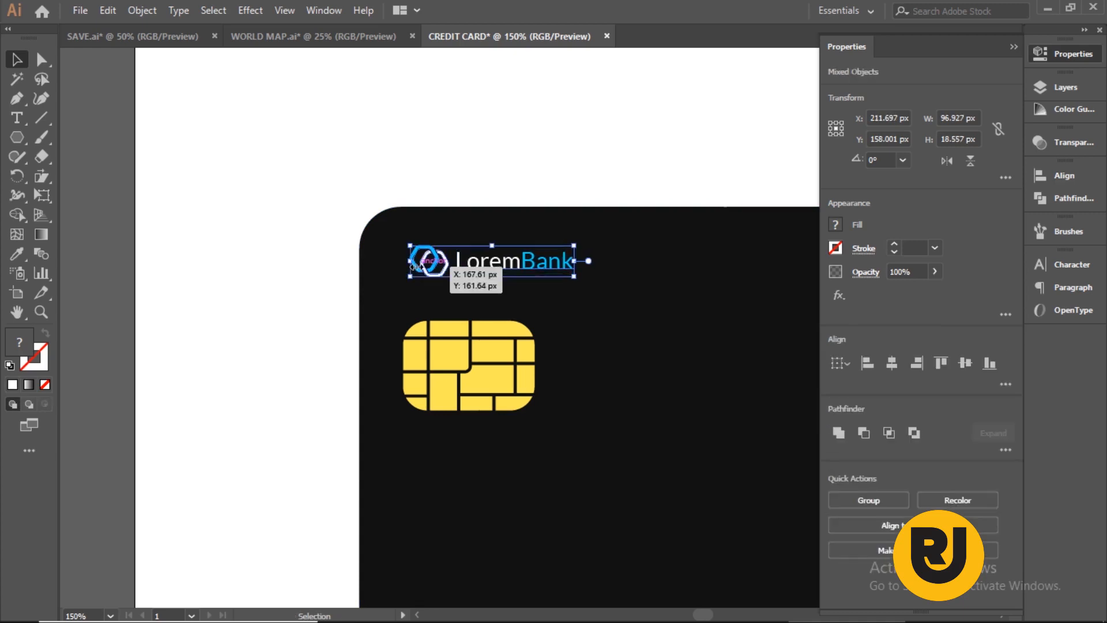
right_click(414, 264)
click(474, 363)
click(240, 313)
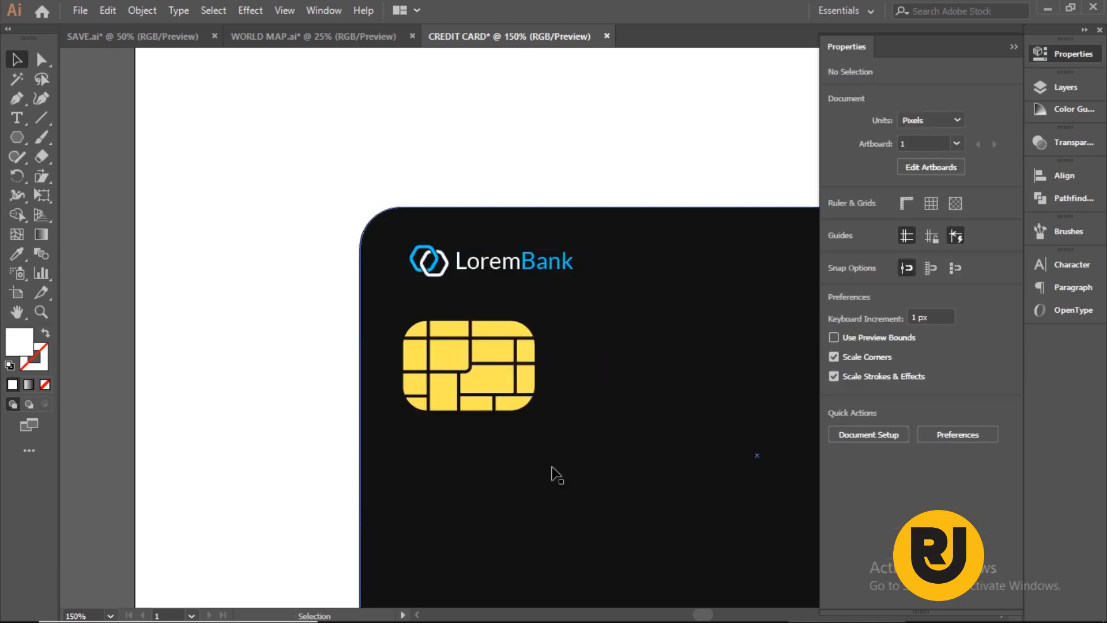
click(465, 277)
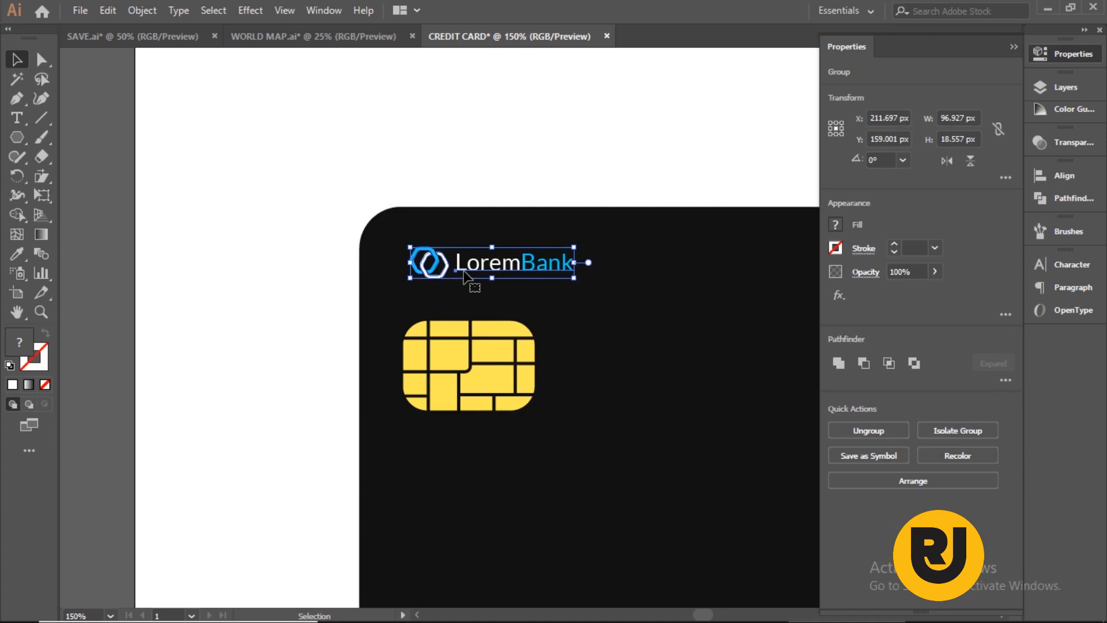
click(300, 326)
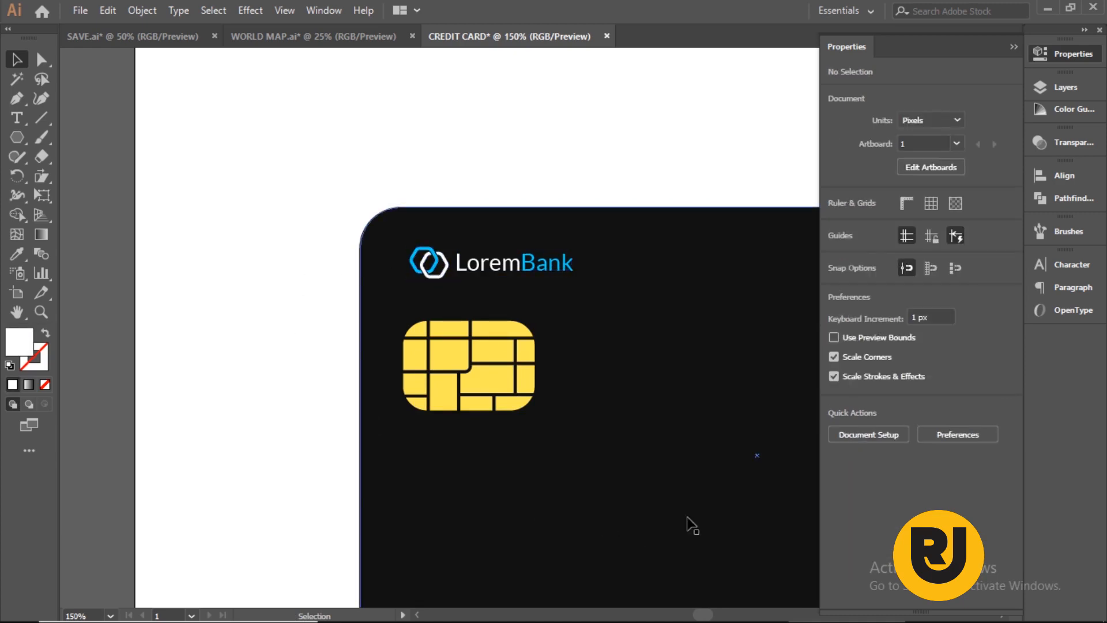
Step: Add the card number as text below the chip and color it white with the Eyedropper
key(z)
alt+click(626, 425)
drag(594, 396, 477, 332)
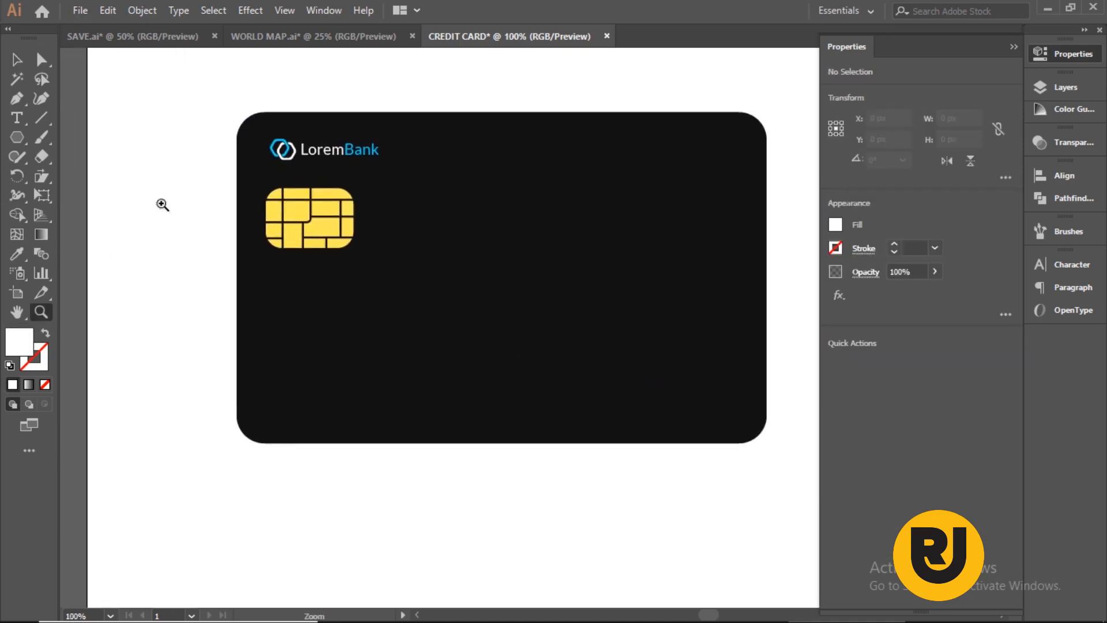
key(t)
click(298, 313)
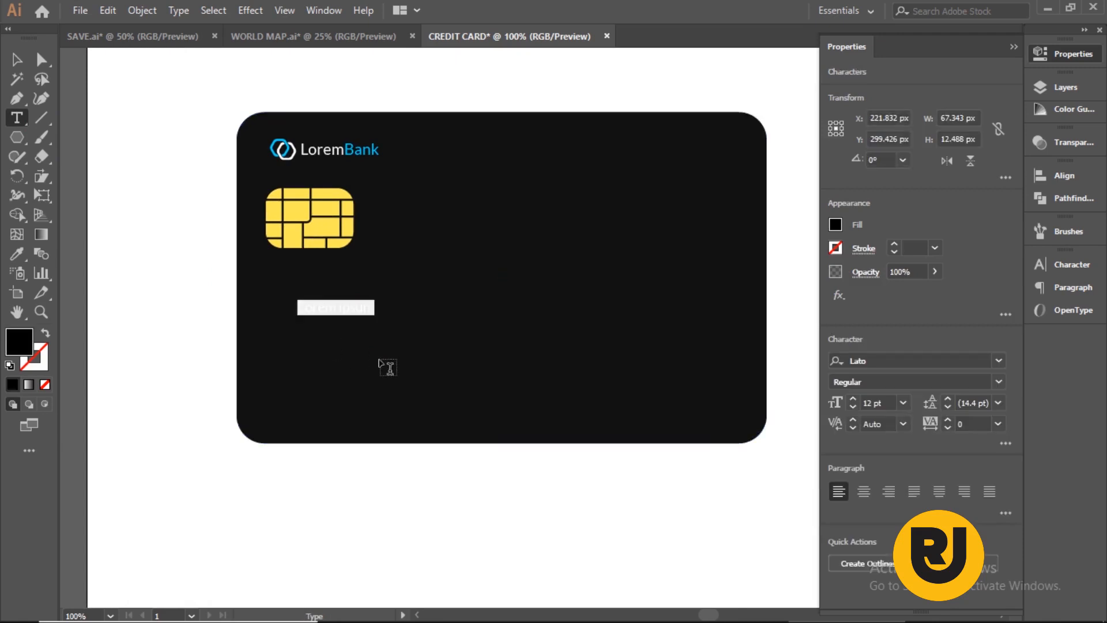
text(1123 4567 8900)
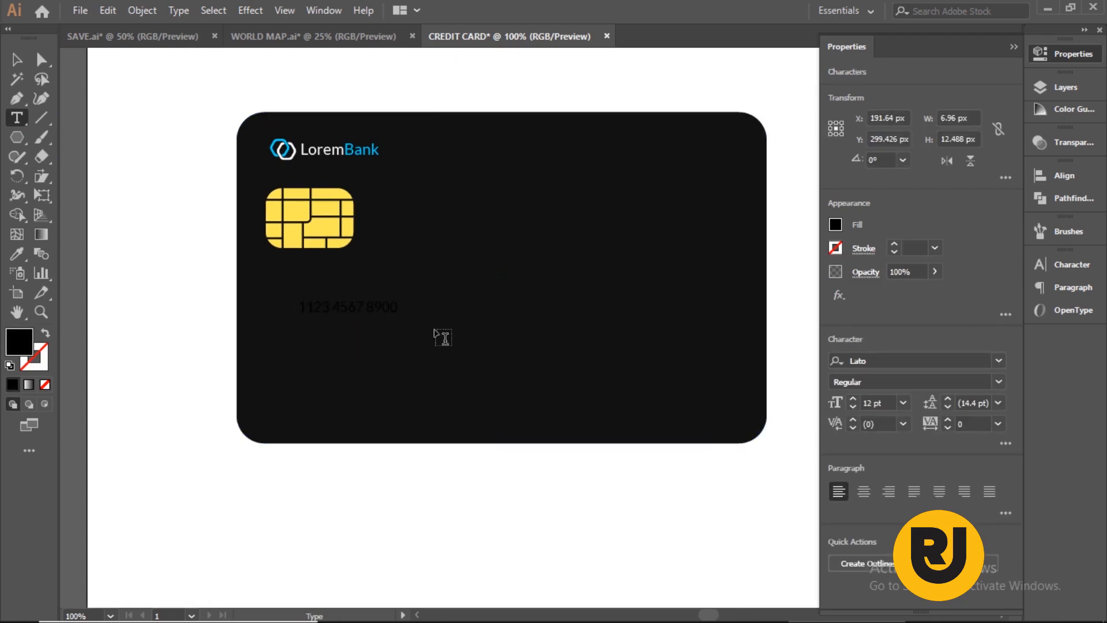
text( 0000)
key(Escape)
click(16, 254)
click(161, 264)
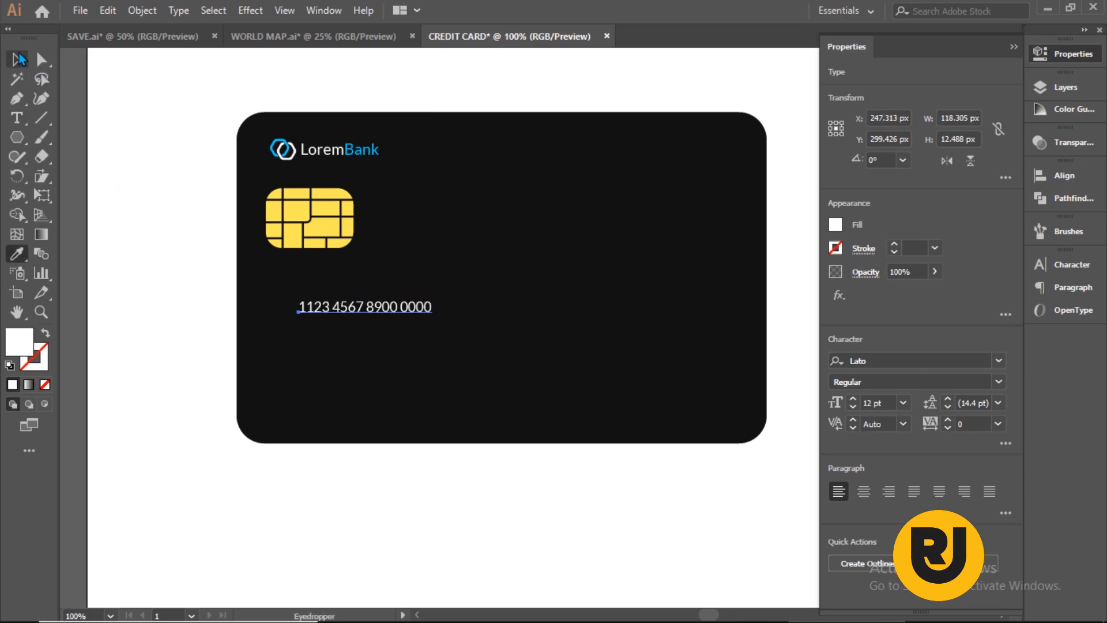
click(16, 60)
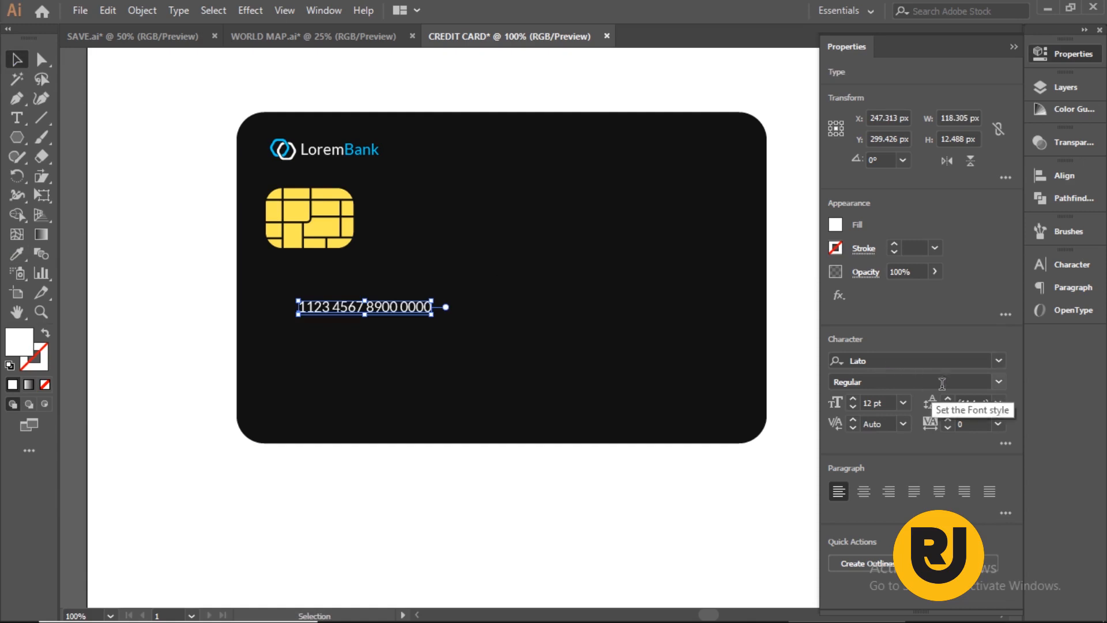
Step: Set the card number text to Lato Light and enlarge it to about 320 px wide below the chip
click(999, 382)
click(846, 397)
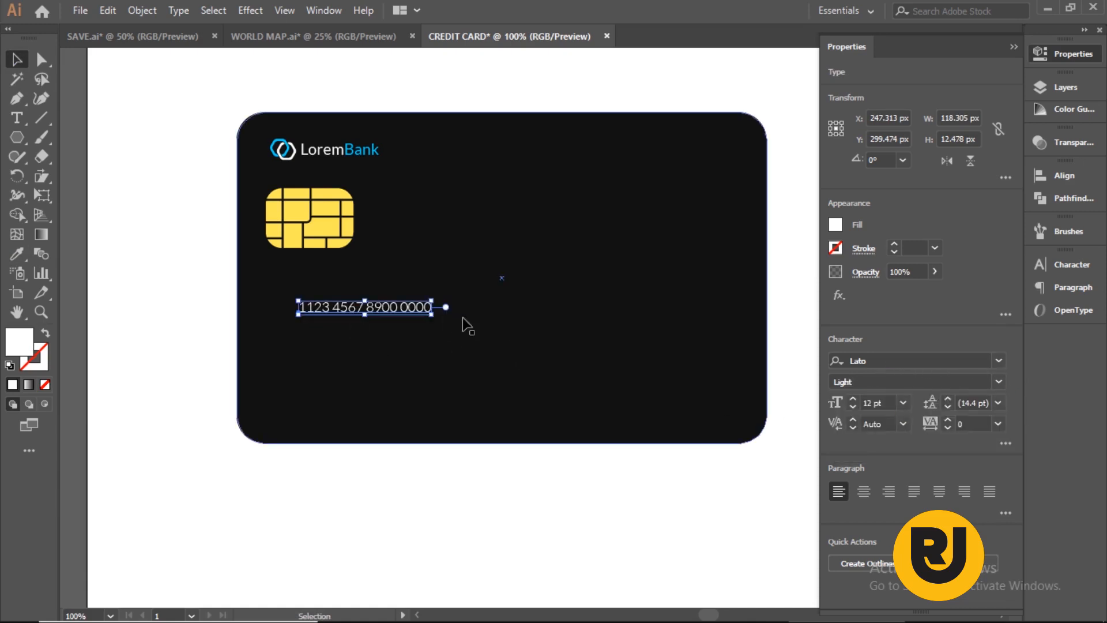
drag(432, 316, 651, 374)
click(90, 304)
drag(353, 327, 327, 314)
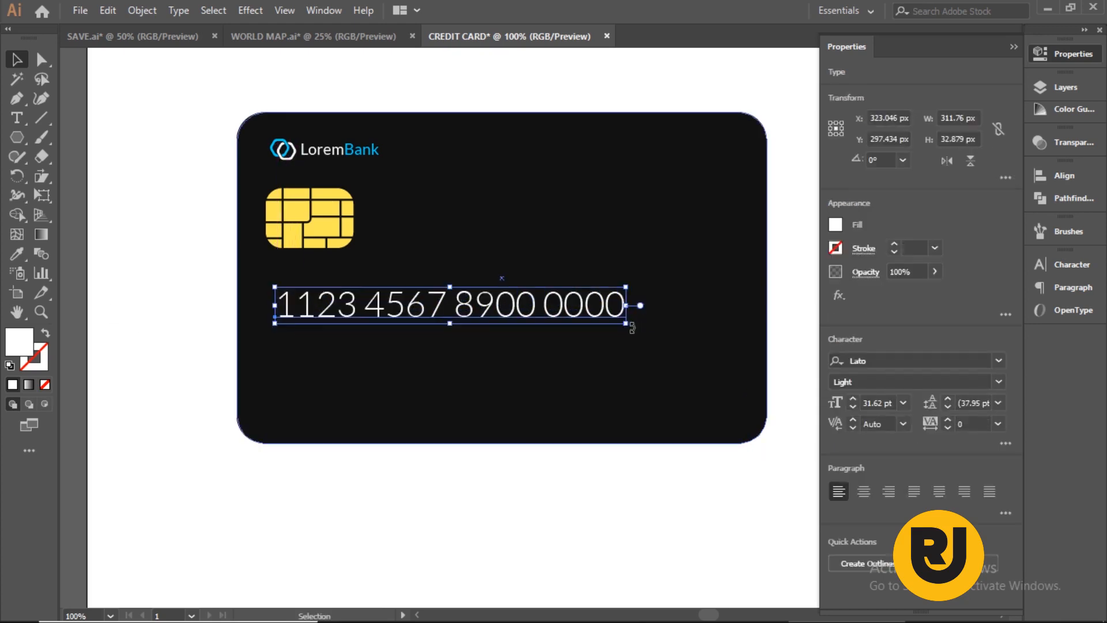
drag(629, 323, 636, 332)
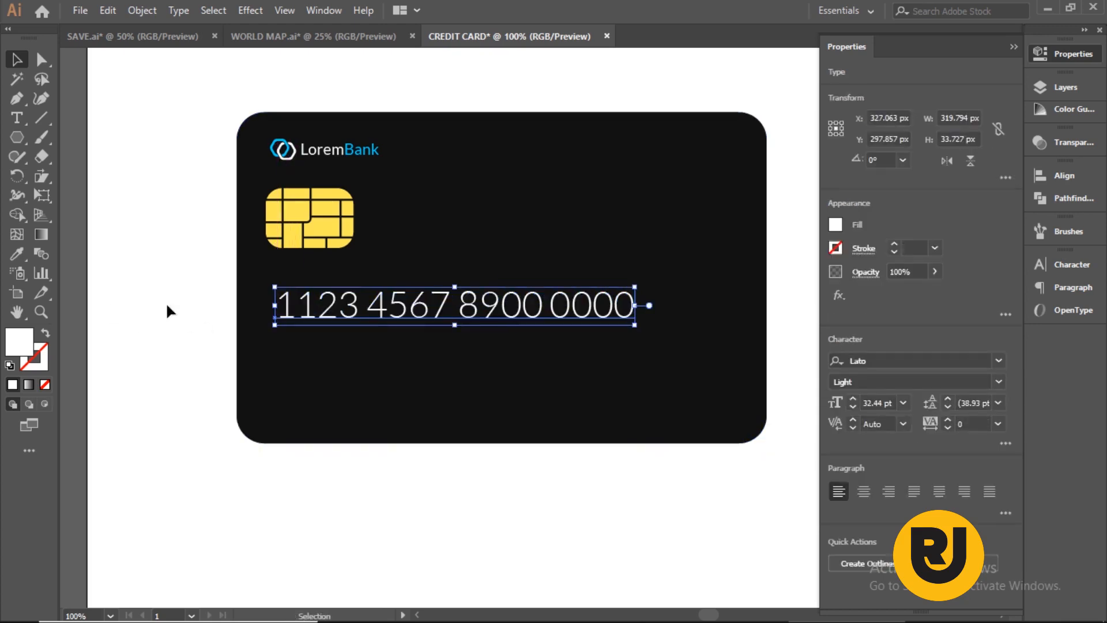
click(165, 302)
Step: Set the card number's tracking to 100 and its font size to 30 pt
click(470, 310)
click(997, 424)
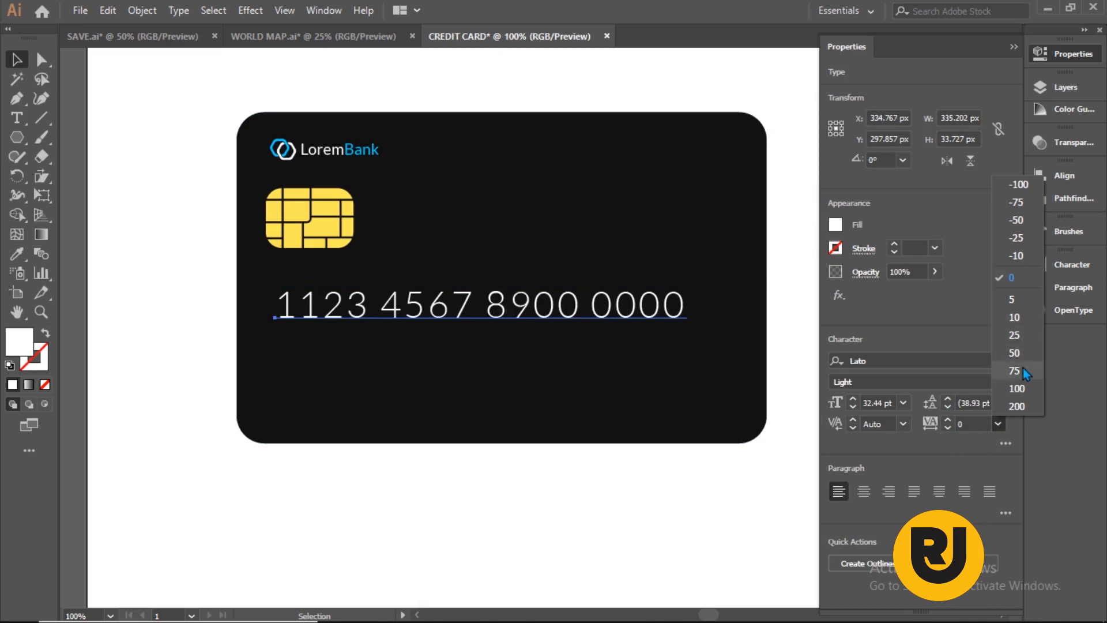
click(1022, 389)
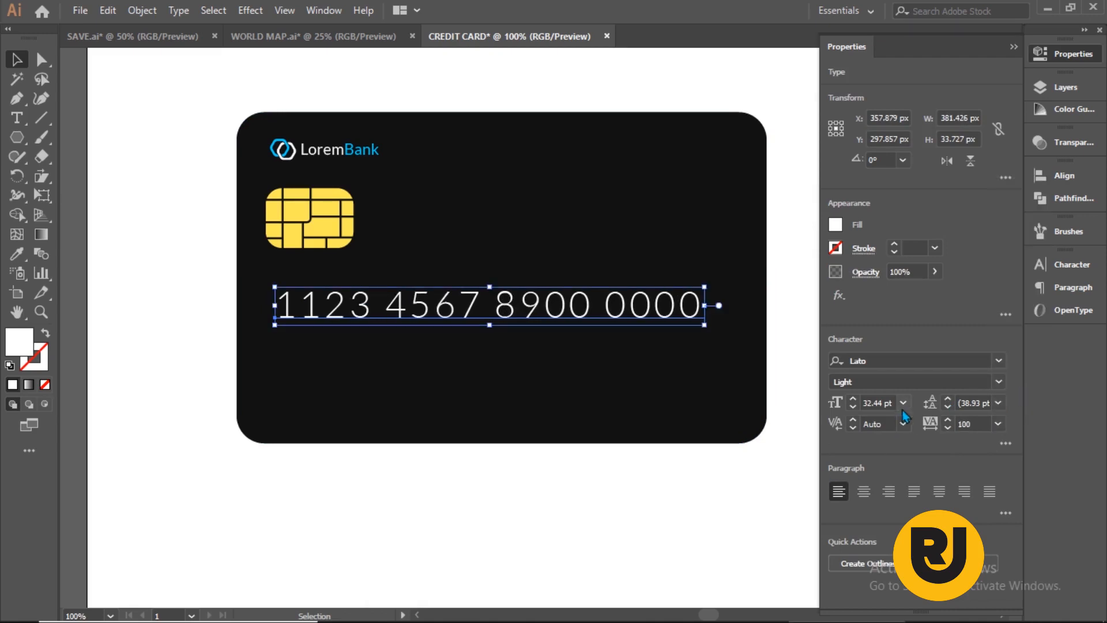
click(848, 407)
click(847, 407)
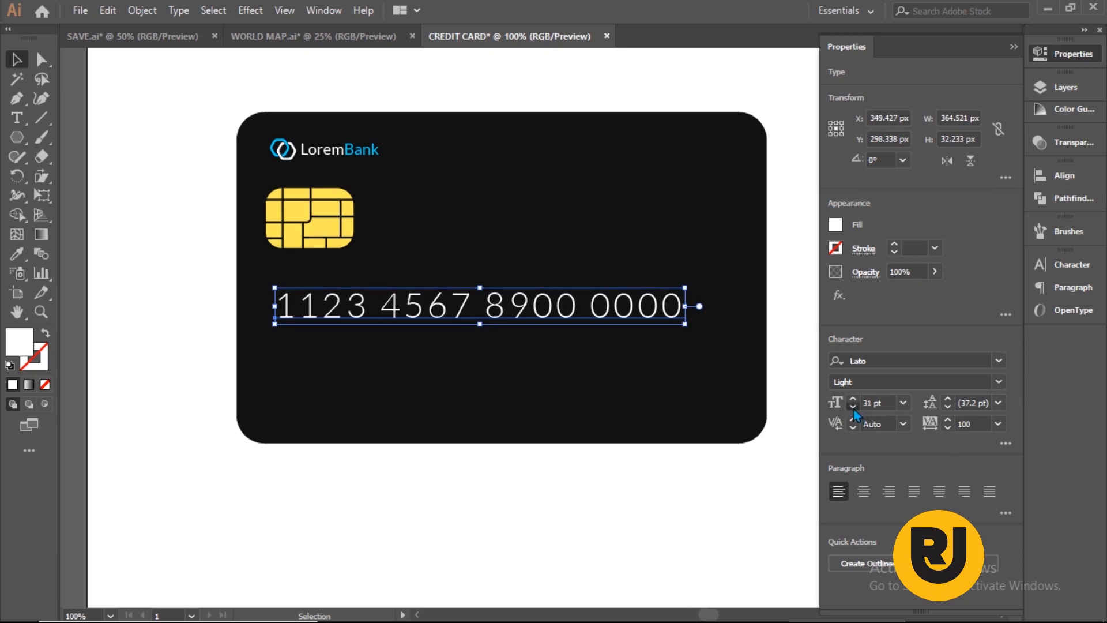
click(853, 407)
click(588, 383)
Step: Nudge the card number text slightly to the right on the card
click(542, 328)
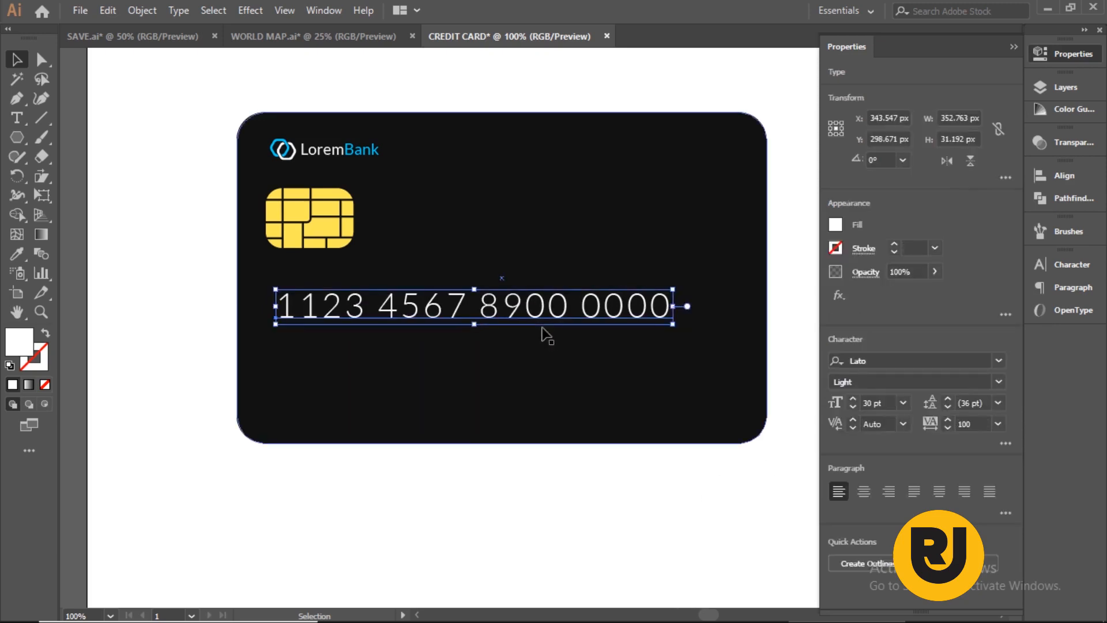
key(Right)
key(Right)
key(Right)
key(Right)
key(Right)
key(Right)
key(Right)
key(Right)
key(Right)
key(Right)
key(Right)
key(Right)
key(Right)
key(Right)
key(Right)
key(Right)
key(Right)
key(Right)
key(Right)
key(Right)
click(543, 494)
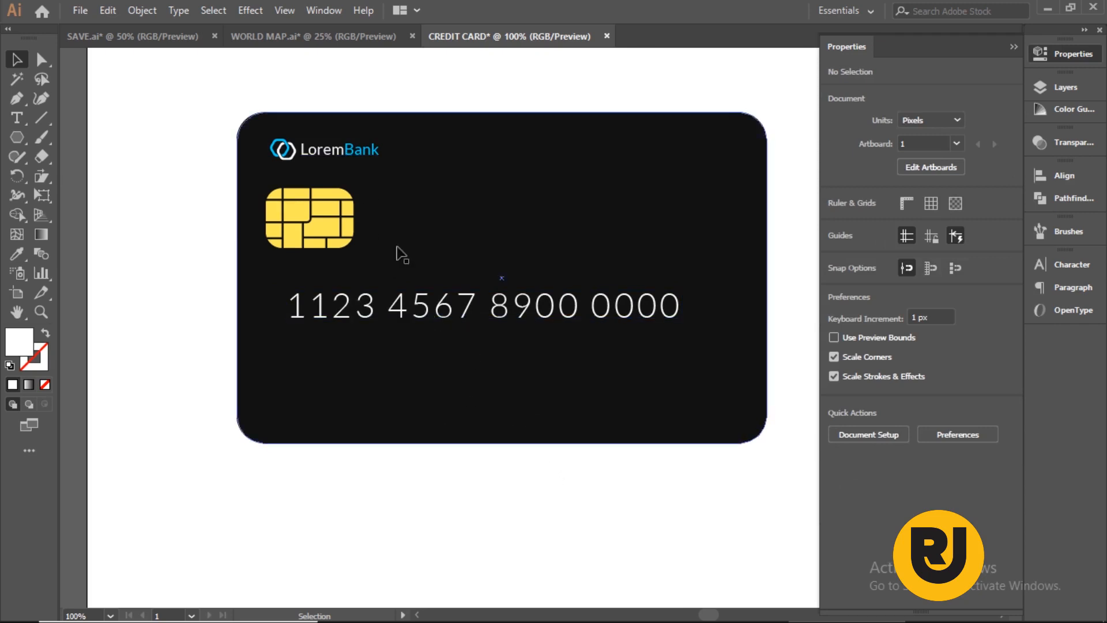
Step: Add the cardholder's full name in capitals below the card number and color it white with the Eyedropper
key(t)
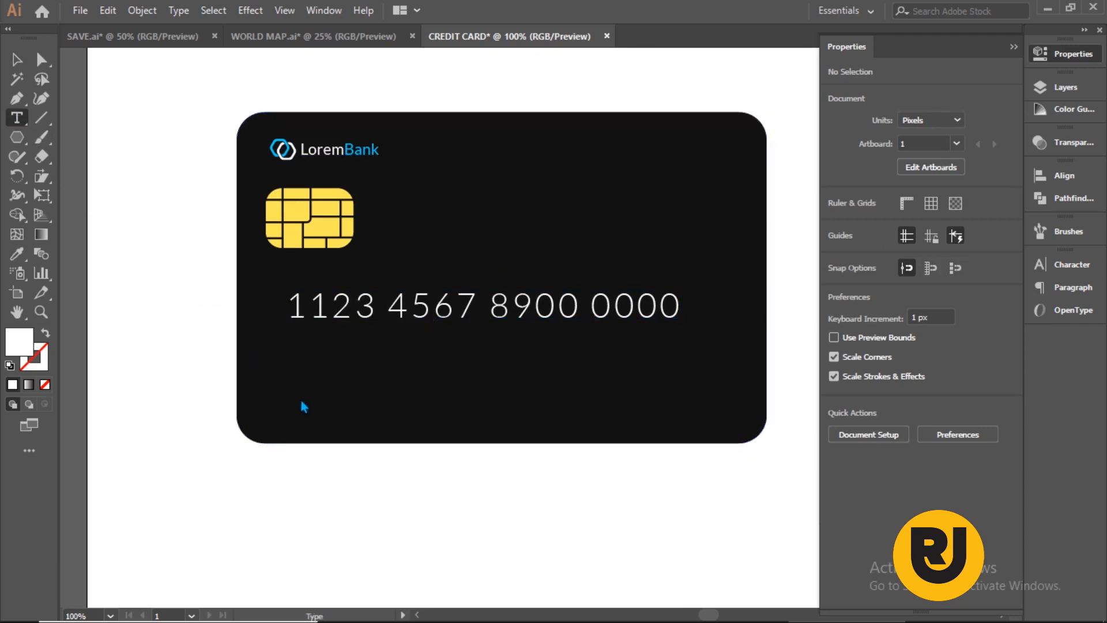
click(298, 386)
text(JO)
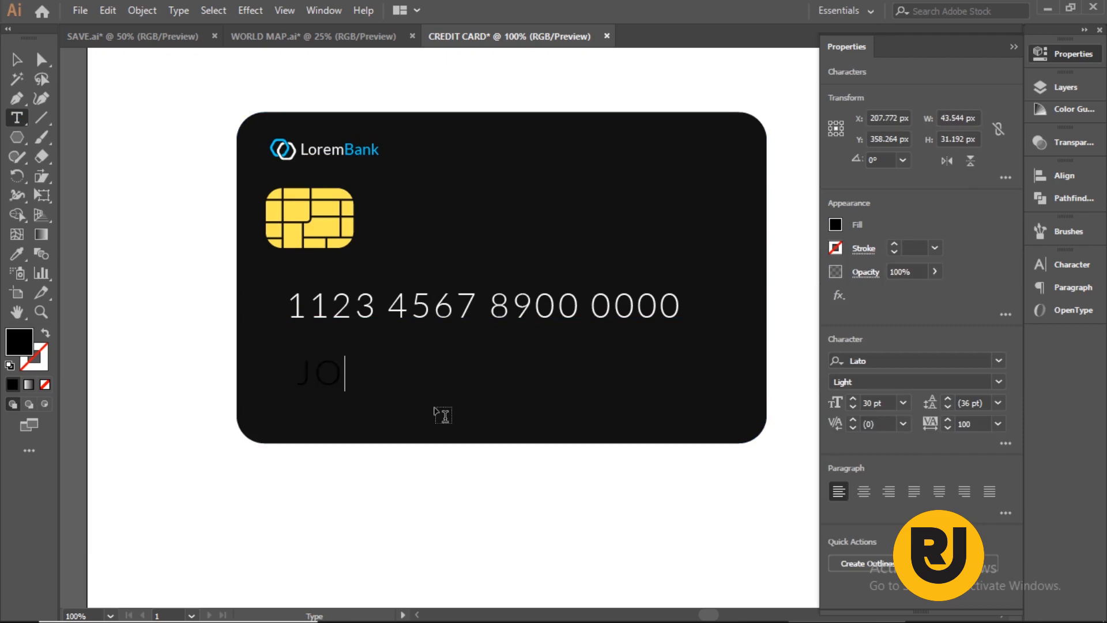
text(HN DOE)
click(16, 60)
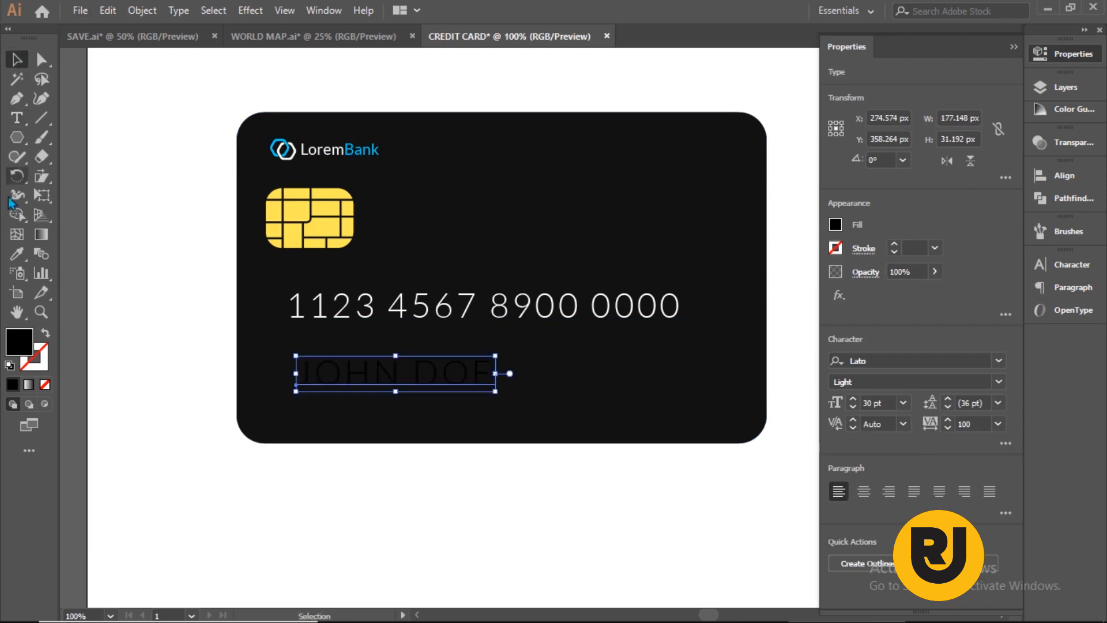
click(17, 254)
click(123, 262)
click(19, 61)
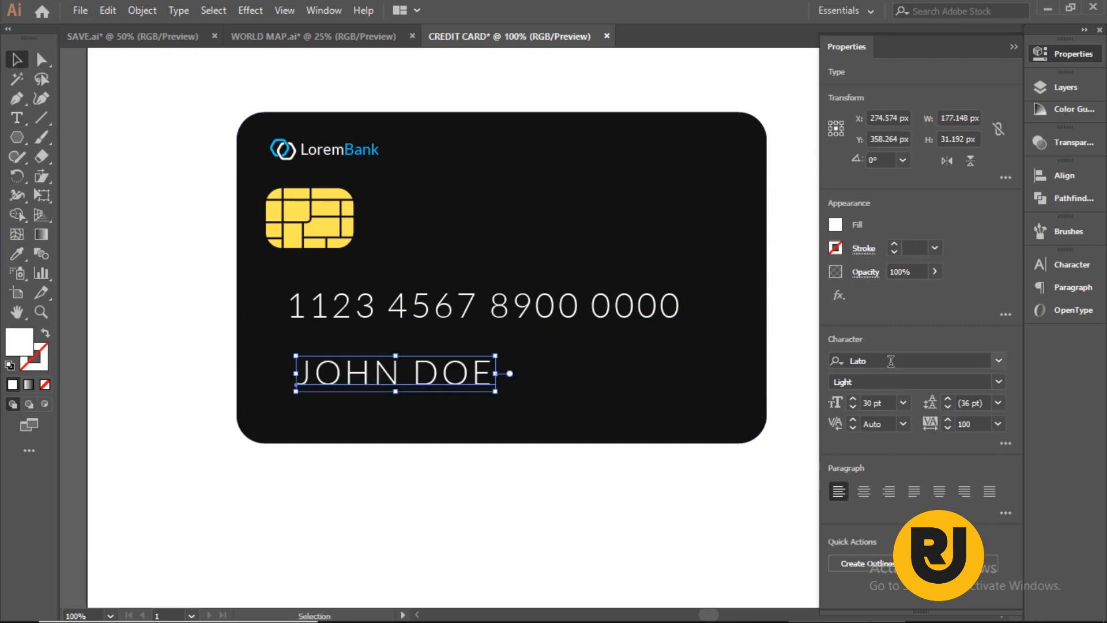
Step: Set the cardholder name to Lato Bold with tracking 0
click(999, 382)
click(875, 433)
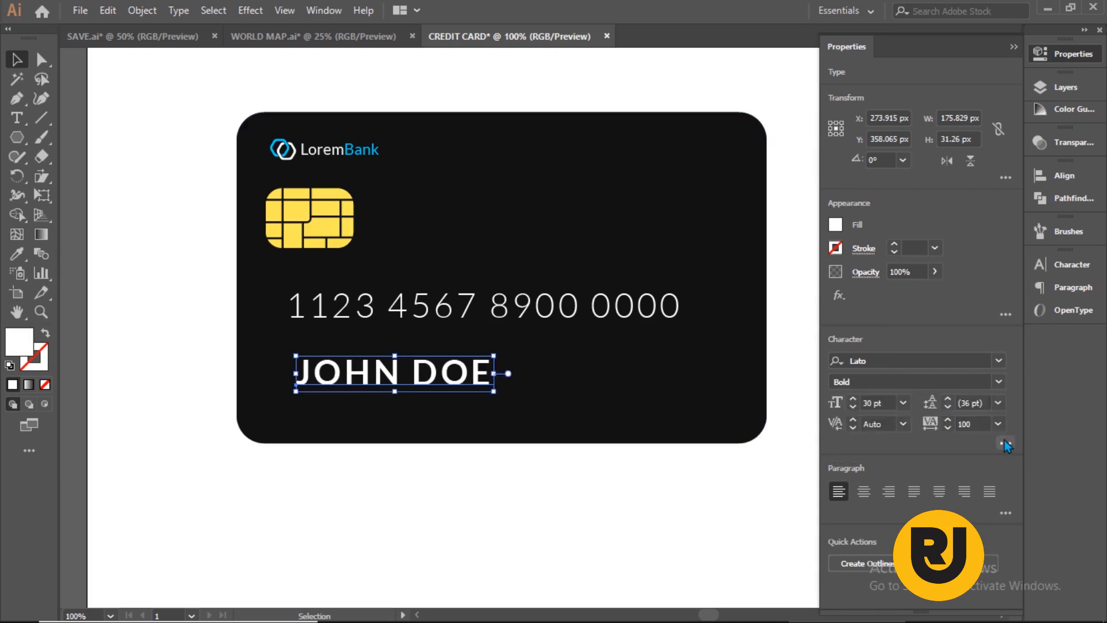
click(998, 424)
click(1030, 282)
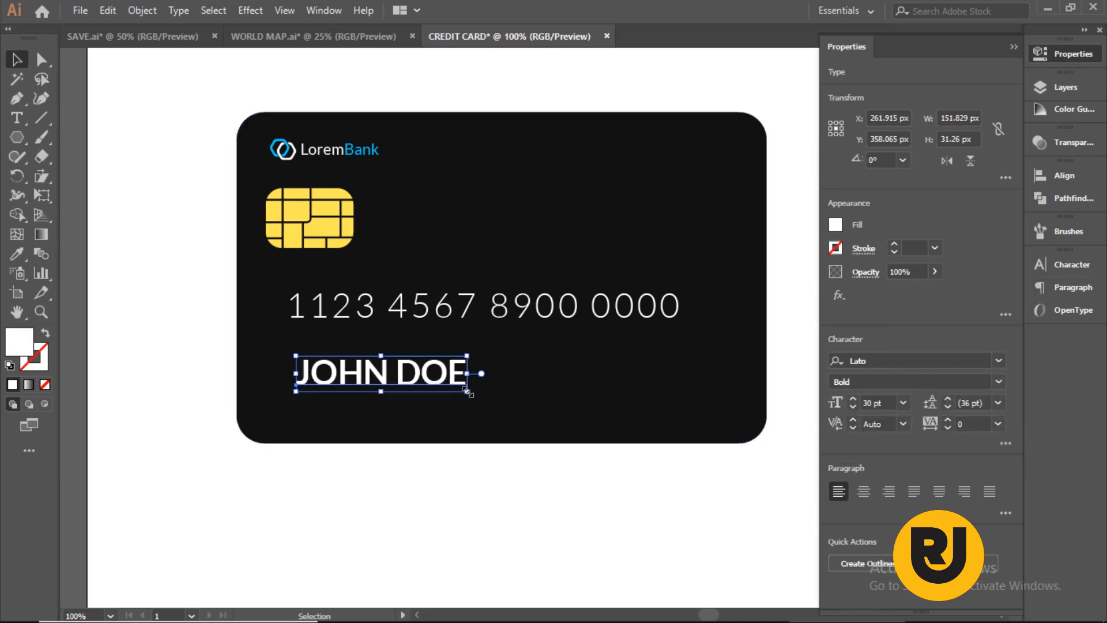
Step: Scale the cardholder name down to about 101 px wide and line up its left edge with the card number
drag(467, 392, 409, 379)
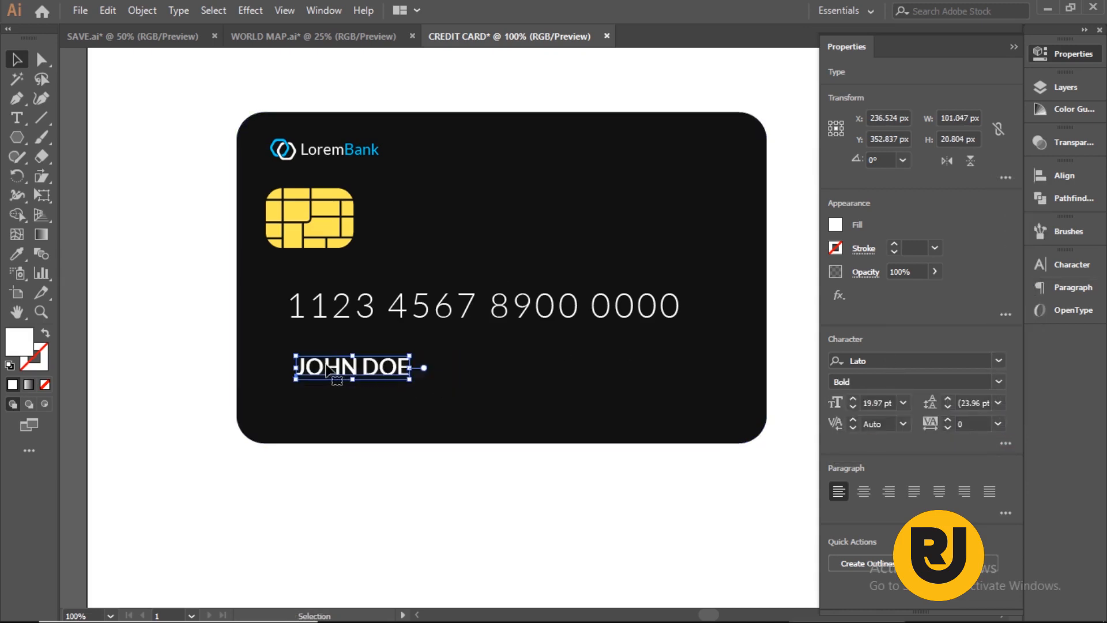
key(Left)
key(Left)
key(Left)
key(Left)
key(Left)
key(Left)
key(Left)
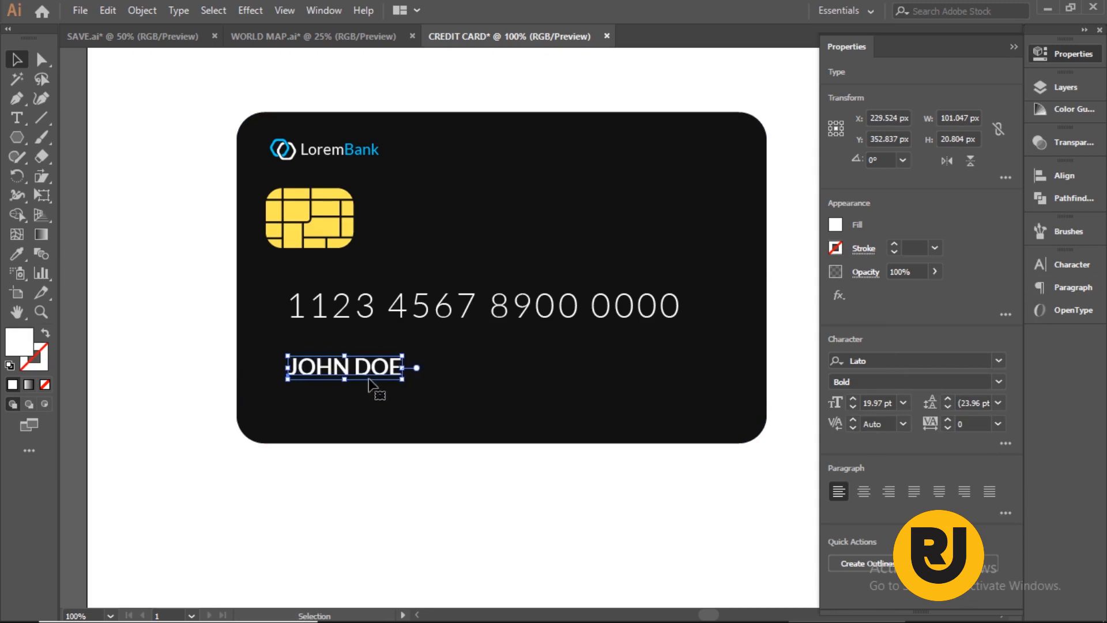
Step: Duplicate the cardholder name directly below itself and replace the copy's text with a 13-digit account number
drag(381, 380, 380, 392)
click(23, 120)
drag(288, 390, 412, 398)
text(1234)
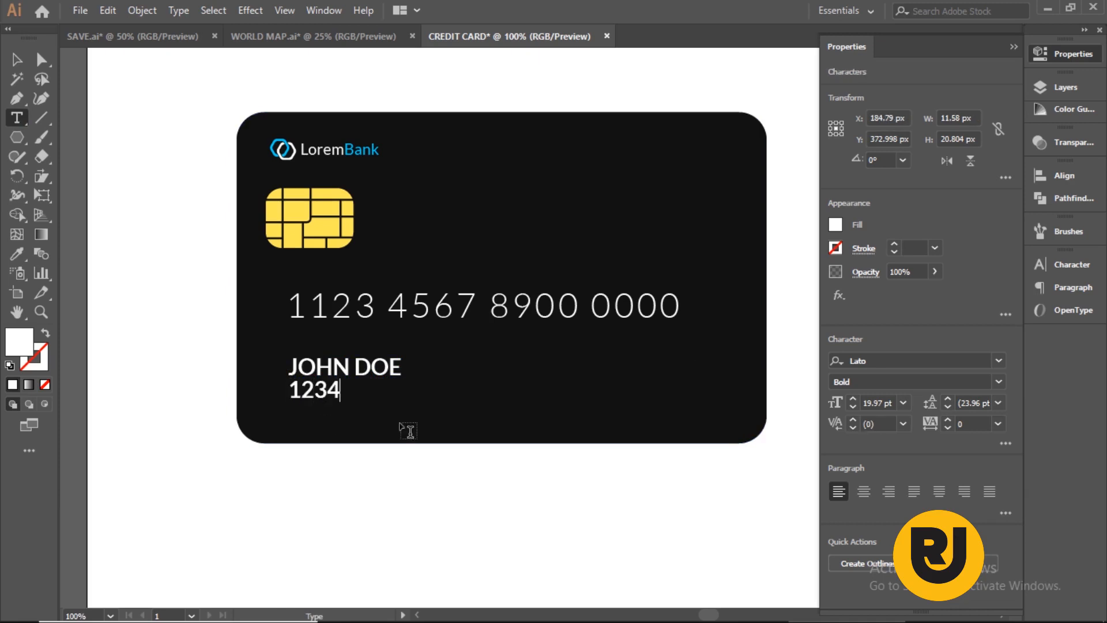
text(567890123)
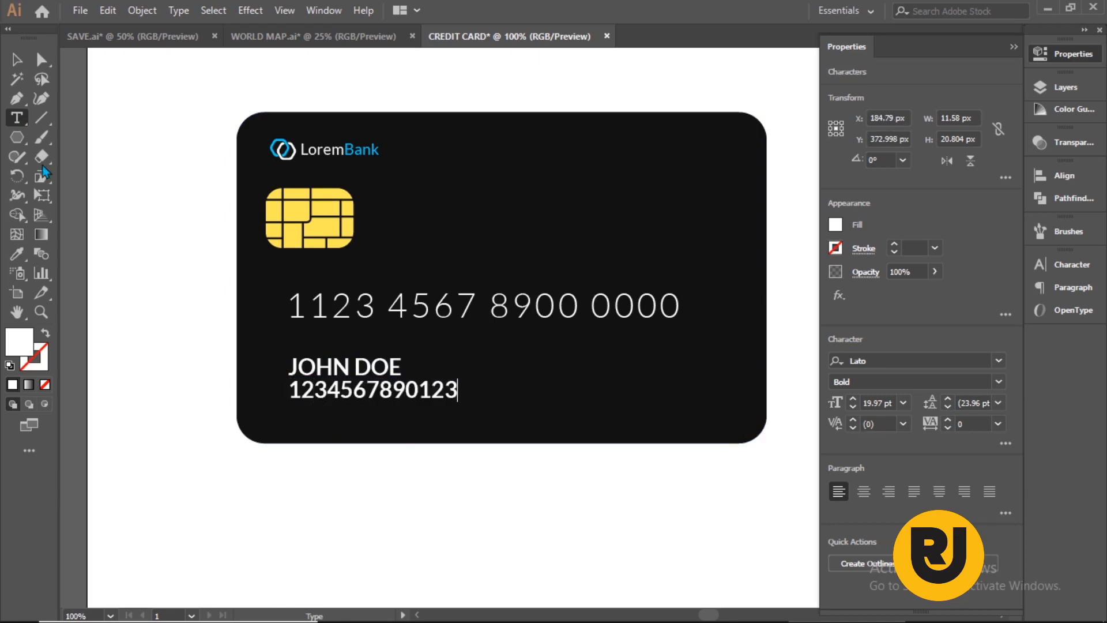
Step: Set the account number to Lato Regular and scale it down to about 101 px wide, matching the cardholder name's width
key(Escape)
click(998, 381)
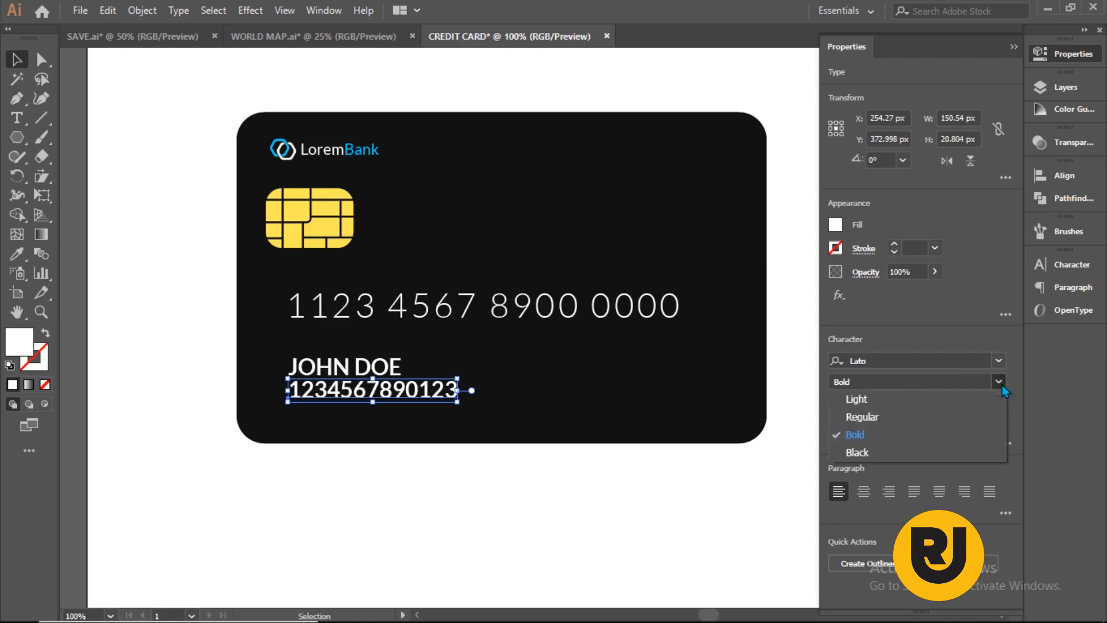
click(890, 416)
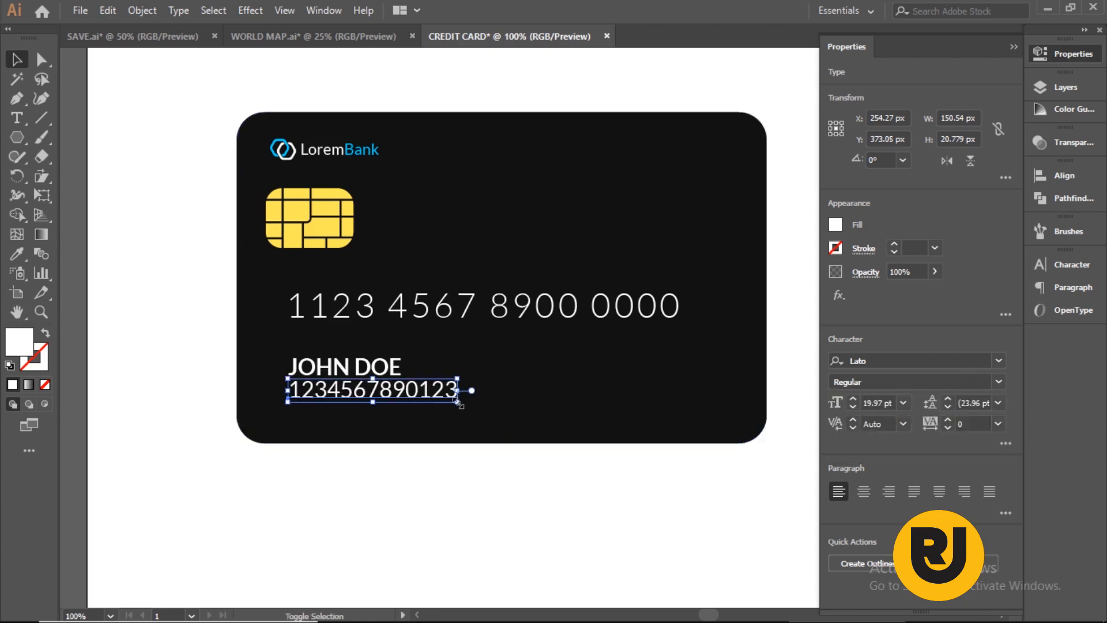
drag(458, 398, 404, 397)
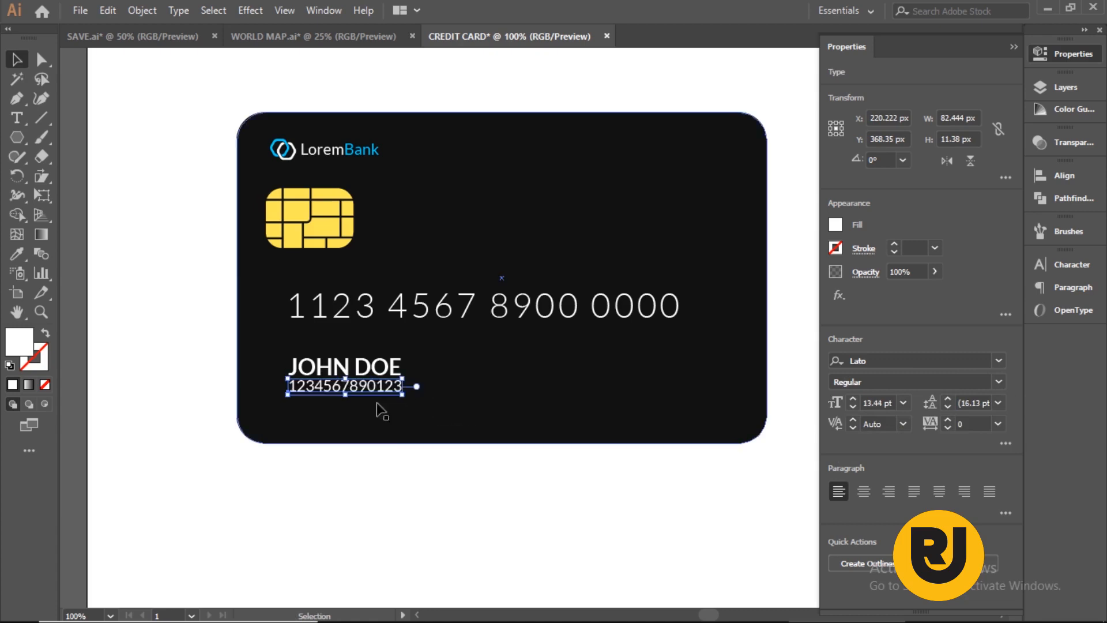
Step: Move the cardholder name and account number down together and place a copy of the account number above the name
click(154, 387)
click(361, 374)
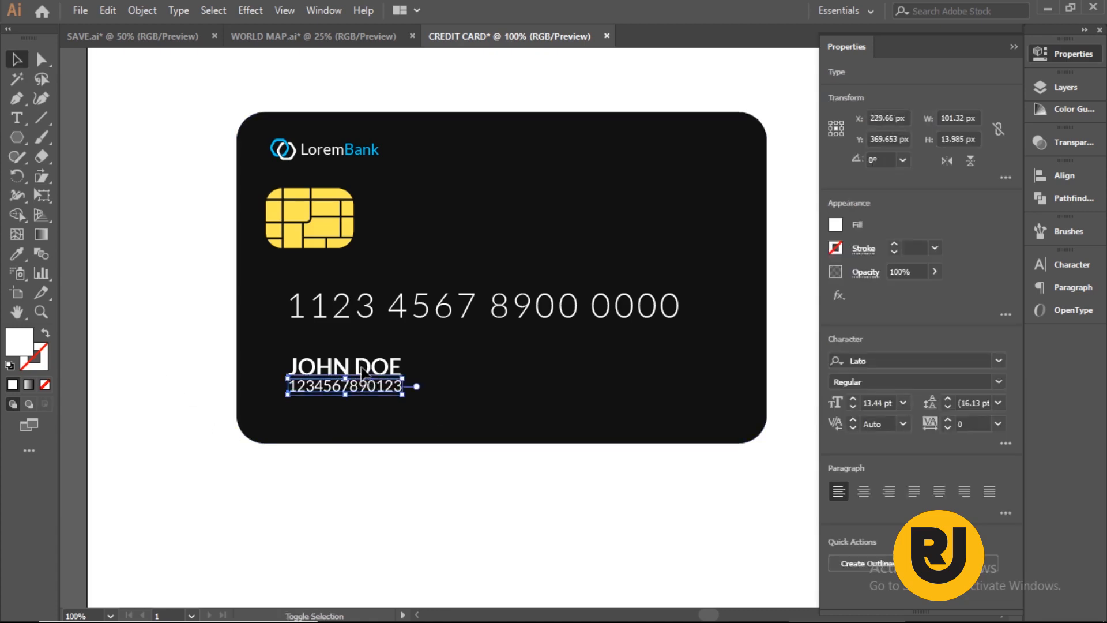
shift+click(373, 364)
drag(375, 366, 410, 375)
click(403, 510)
Step: Replace the upper account number copy with the date 02/23, shift it right and set its size to 15 pt
click(17, 117)
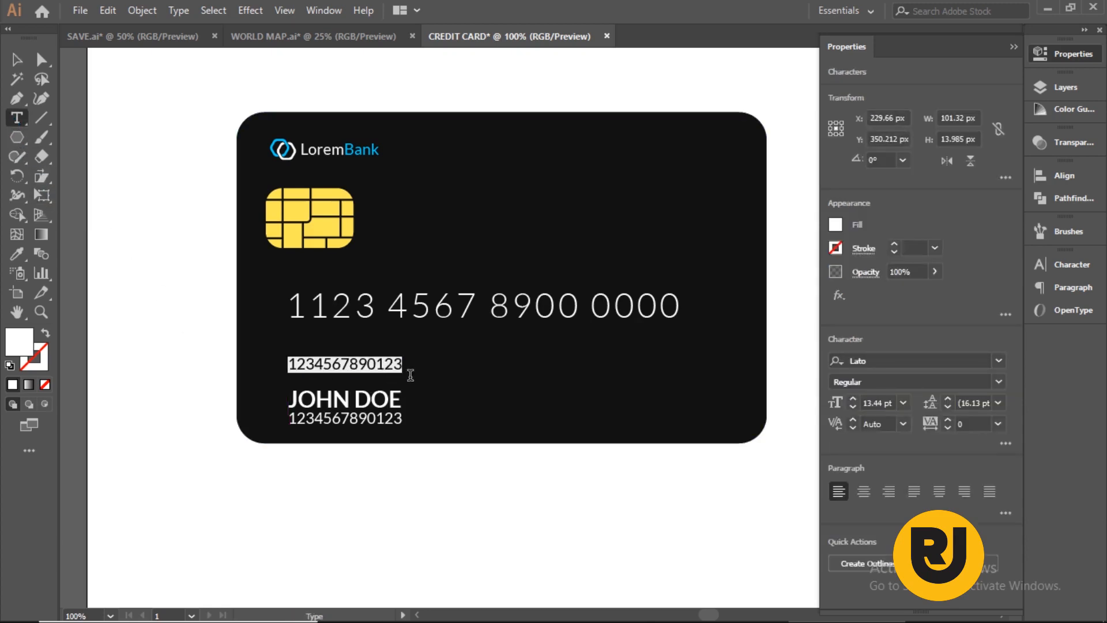
text(02/)
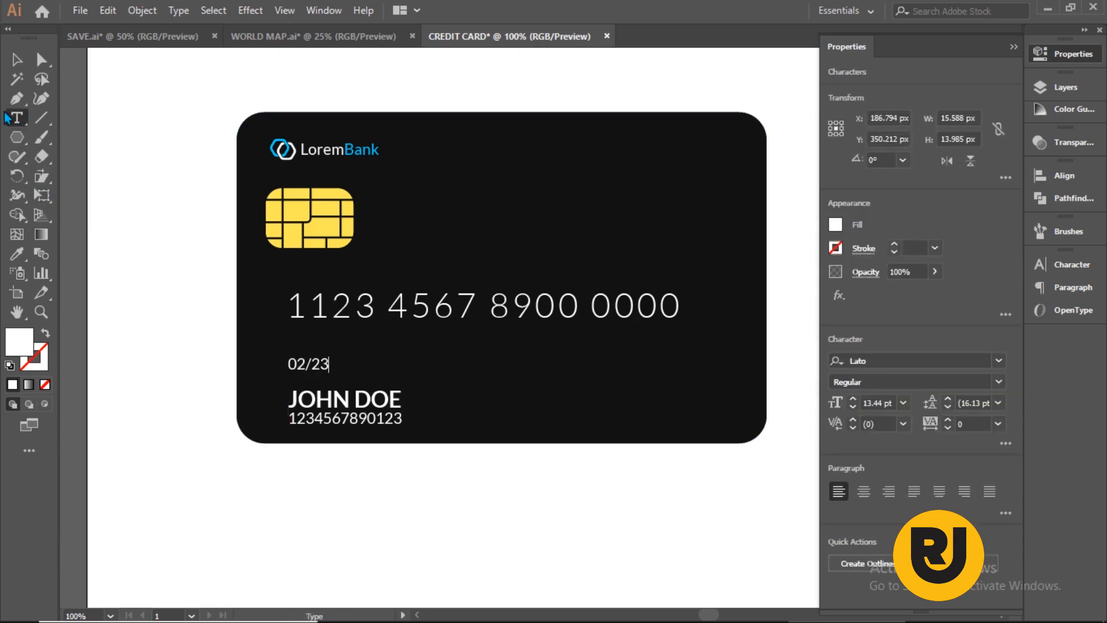
click(16, 60)
drag(325, 369, 409, 368)
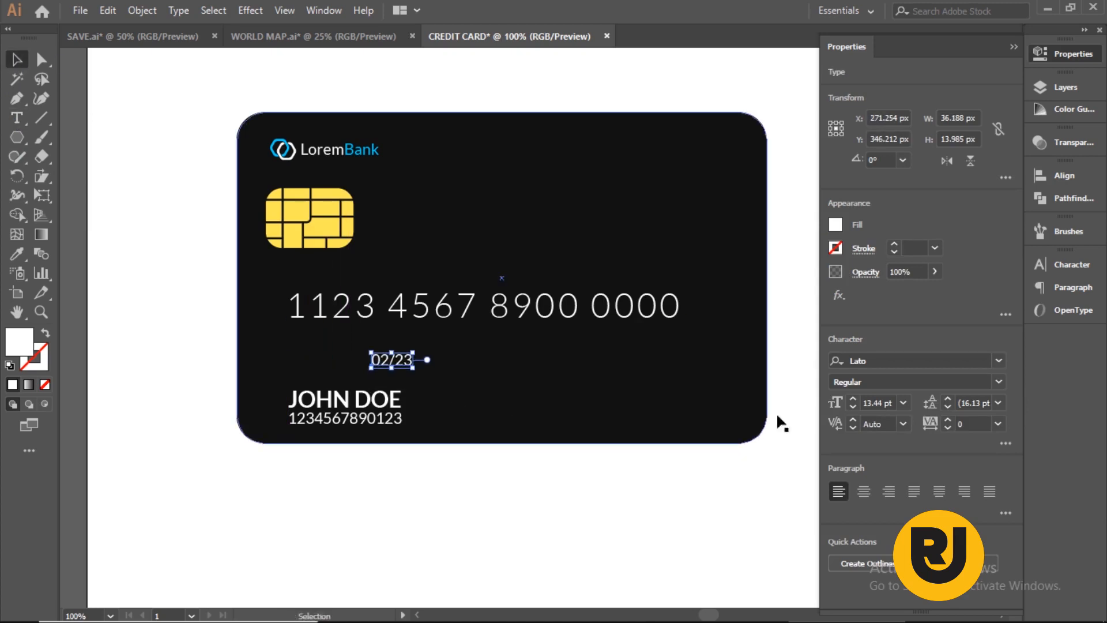
click(852, 397)
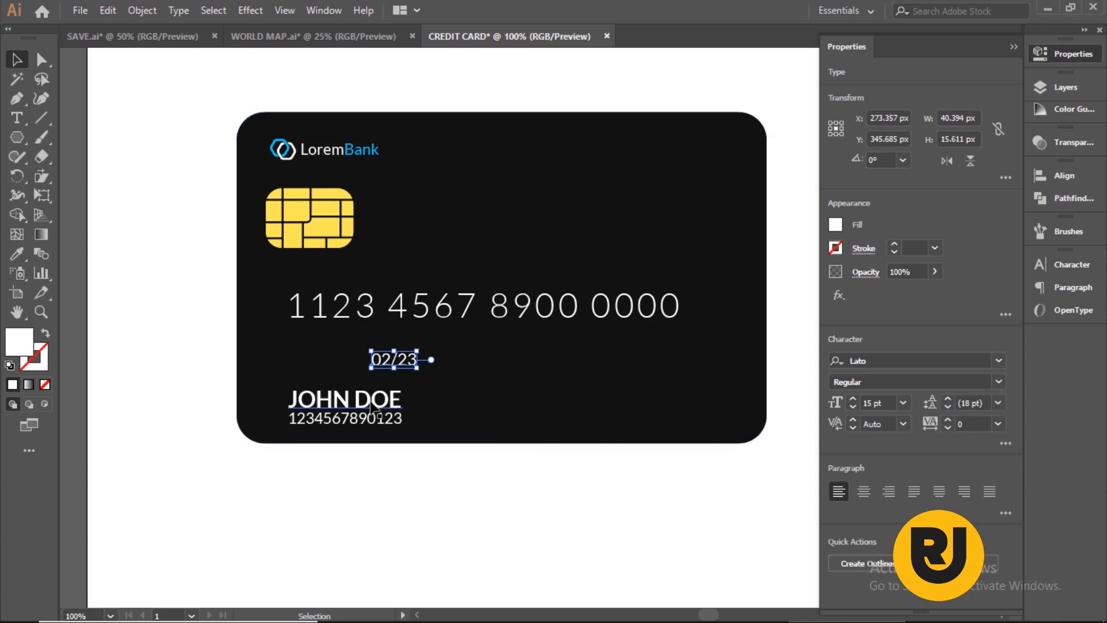
click(375, 506)
Step: Duplicate the date just below itself, change the copy's text to MONTH/YEAR and scale it down to about 40 px wide
drag(396, 357, 429, 399)
key(t)
text(MONTH/YEAR)
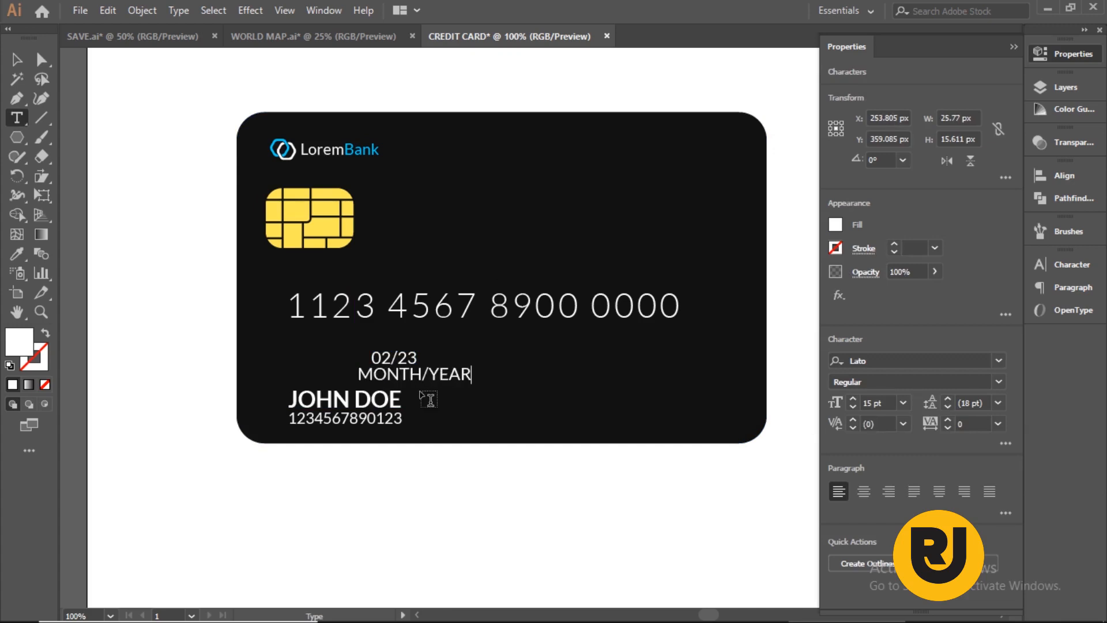
key(Escape)
drag(479, 381, 403, 376)
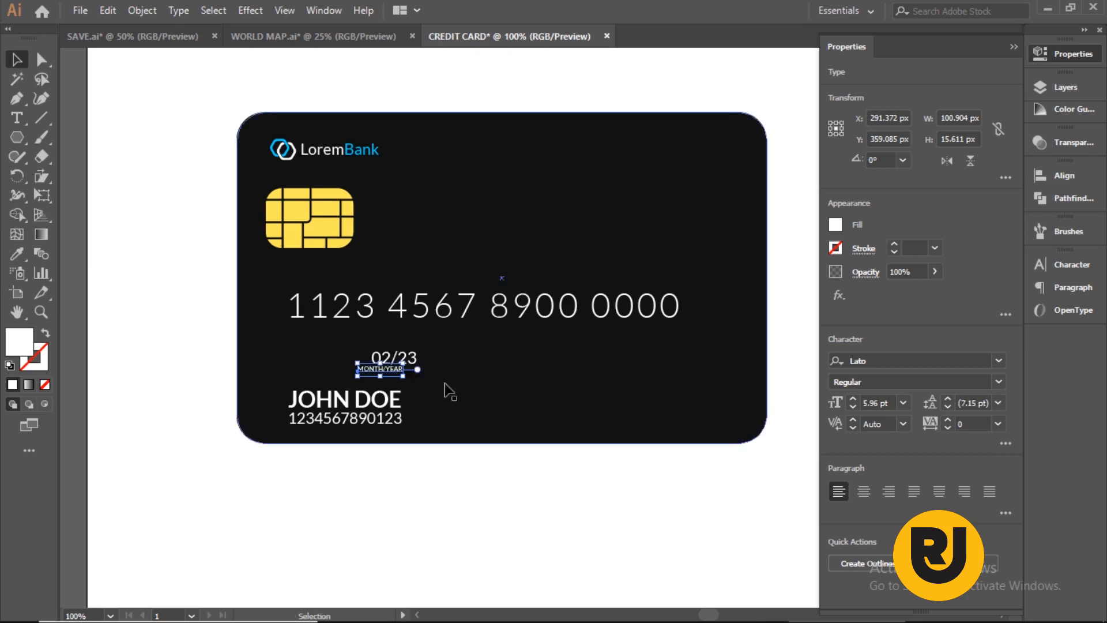
click(424, 477)
Step: Set the MONTH/YEAR label to Lato Light and nudge it right and down beneath the date
key(Down)
key(Down)
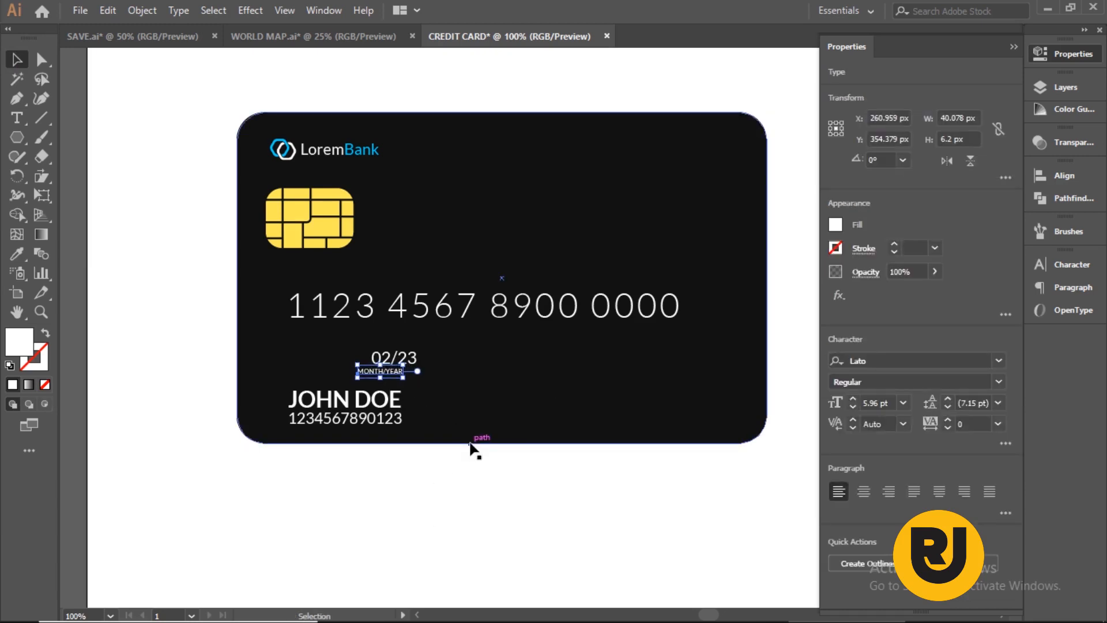
click(1002, 390)
click(890, 393)
click(499, 511)
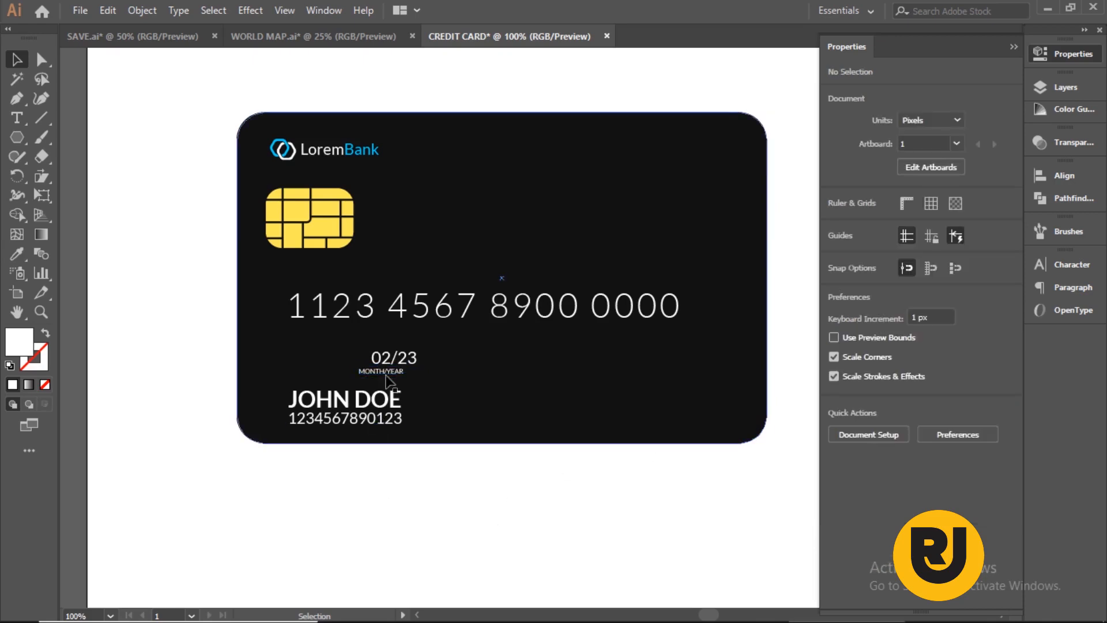
click(387, 373)
key(Right)
key(Right)
key(Right)
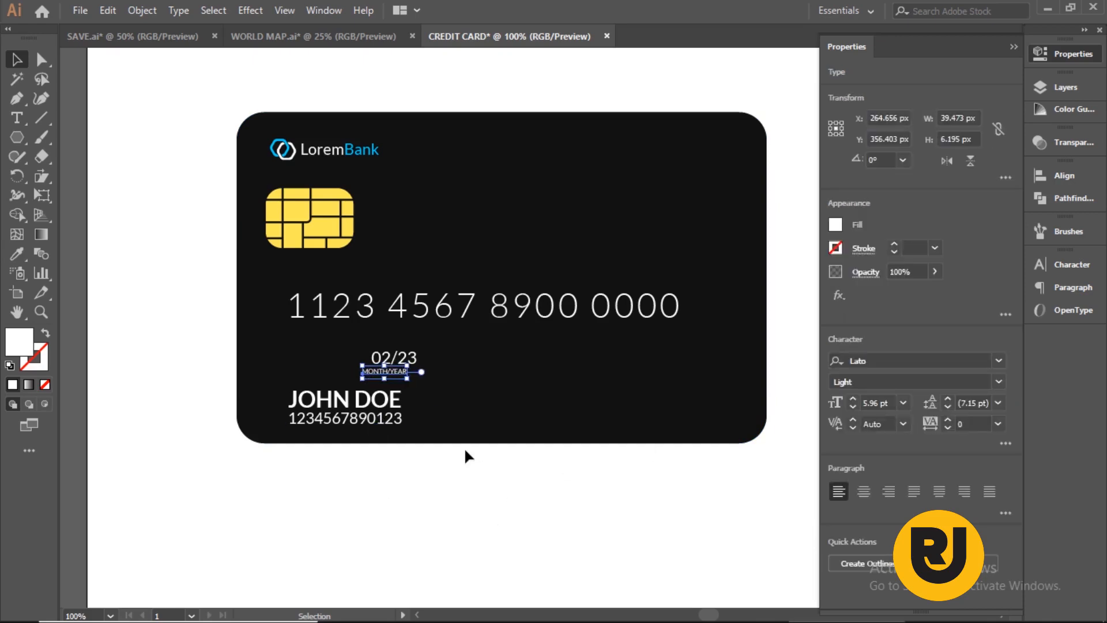
key(Down)
key(Down)
key(Down)
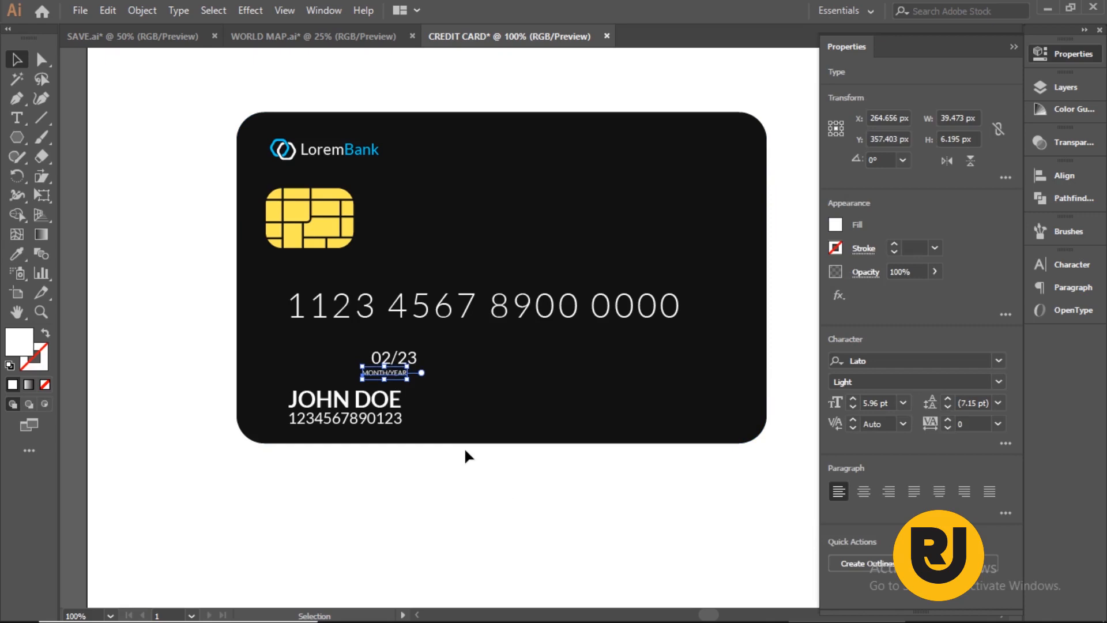
click(423, 506)
Step: Duplicate the MONTH/YEAR label to the left of the date and replace the copy's text with VALID THRU >
drag(375, 372, 279, 348)
key(t)
key(ctrl+z)
key(ctrl+z)
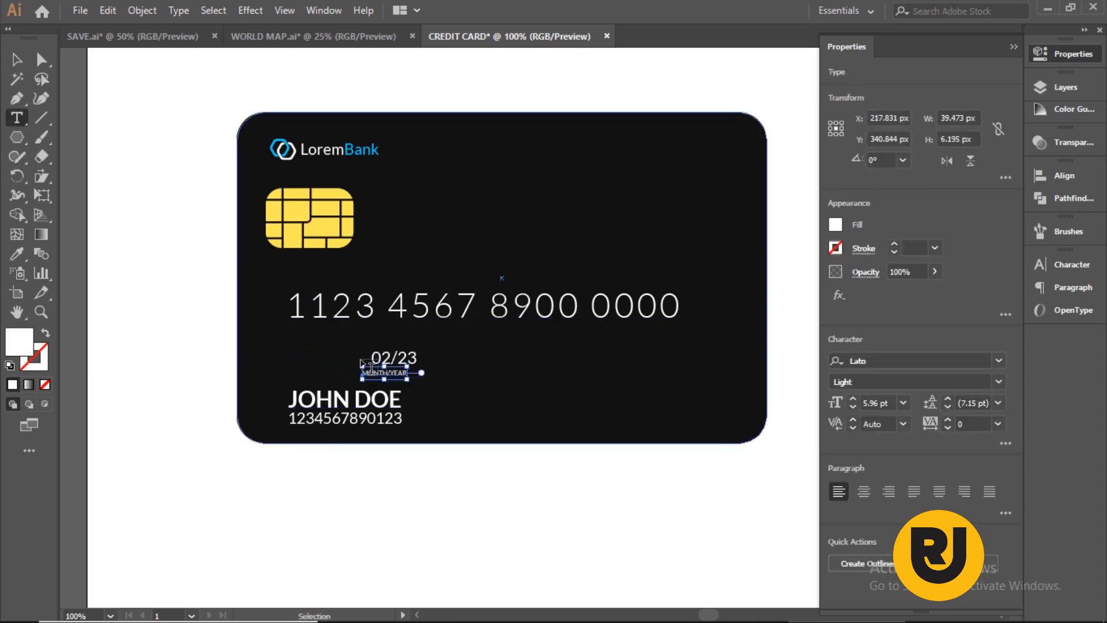
key(ctrl+shift+z)
click(354, 350)
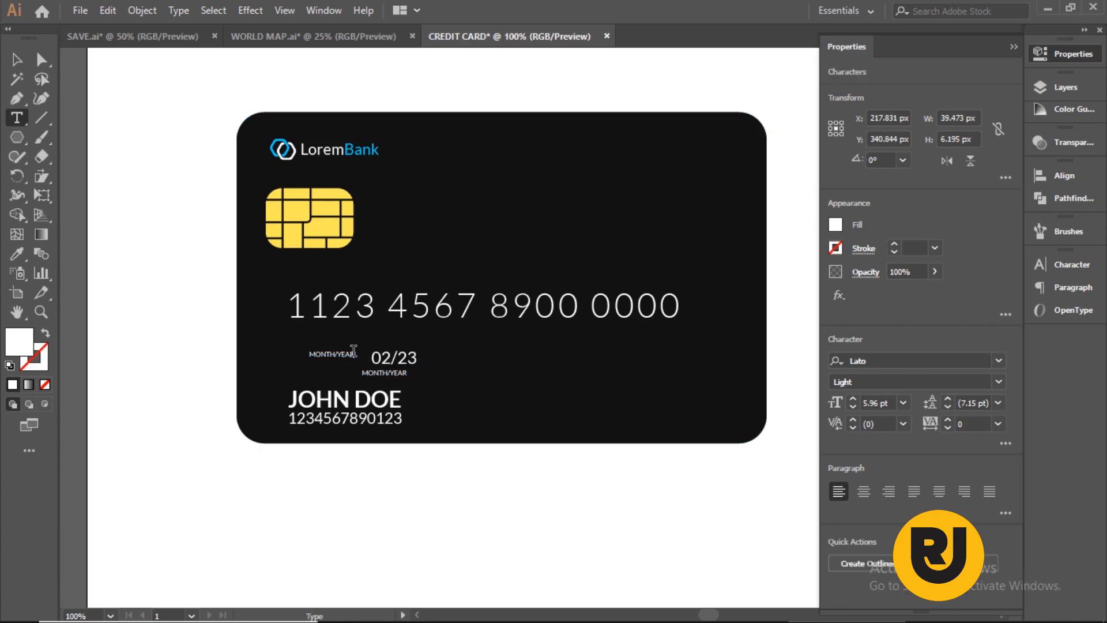
key(ctrl+a)
text(VA)
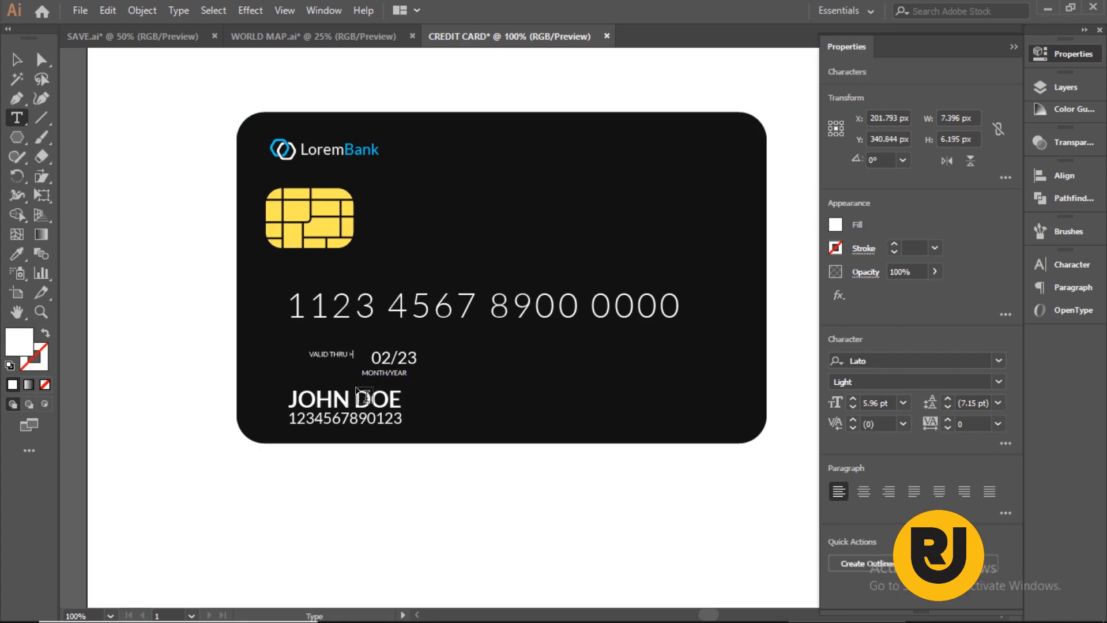
key(Escape)
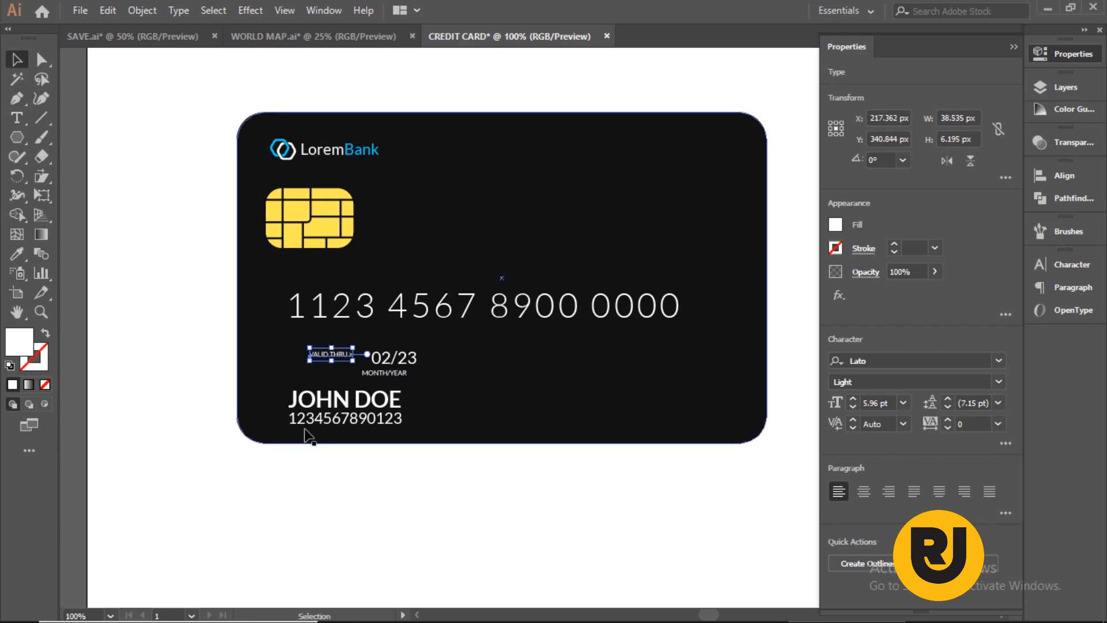
Step: Nudge the VALID THRU > label 2 px right and 2 px down toward the date
key(Right)
key(Right)
key(Down)
key(Down)
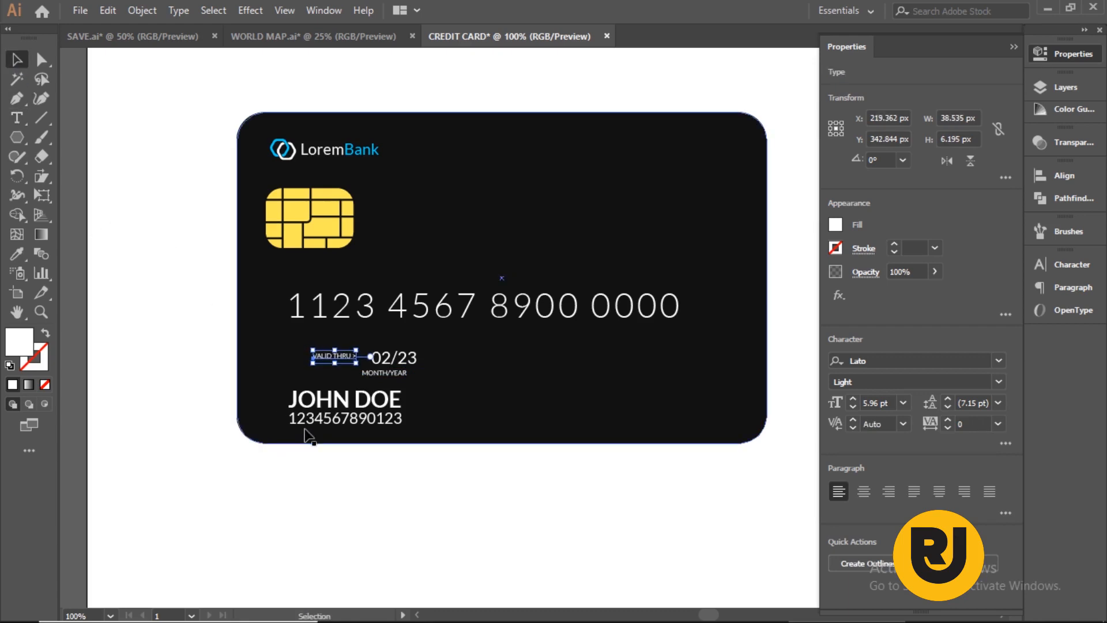
click(150, 281)
Step: Draw a white square about 28 px wide on the empty card area to the right of the chip
click(17, 138)
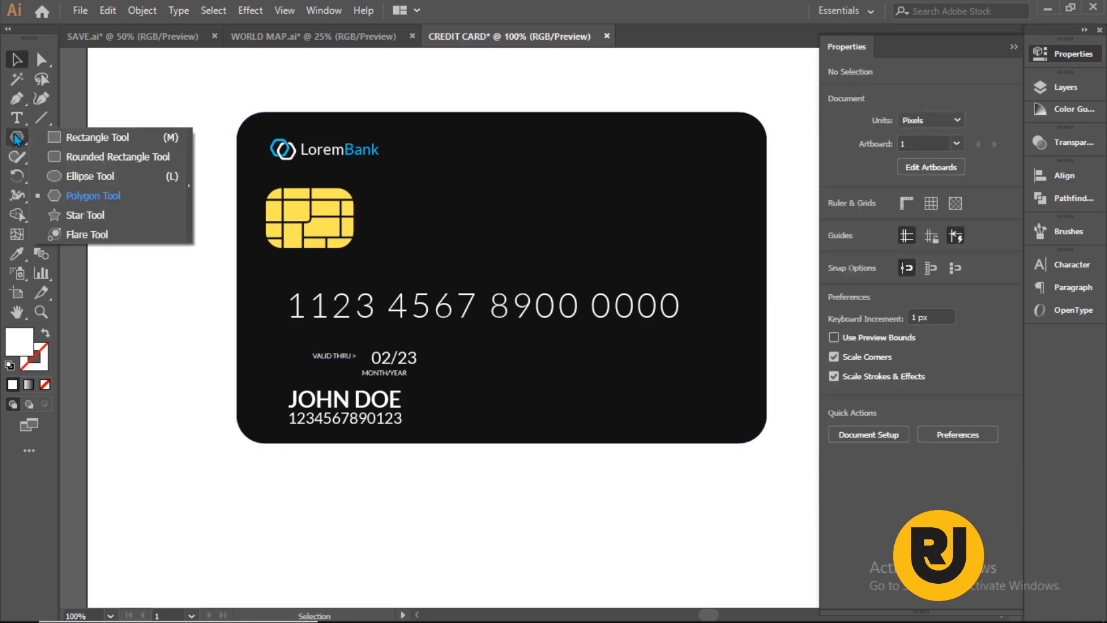
click(72, 139)
drag(449, 204, 481, 236)
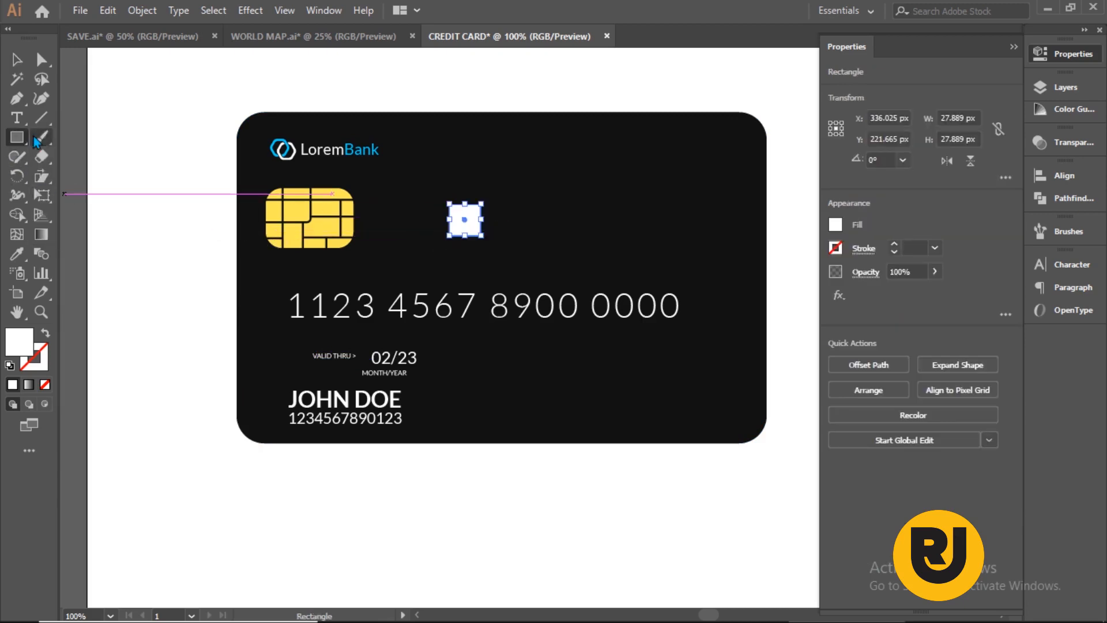
click(33, 139)
Step: Turn the square into a left-pointing triangle by deleting its upper-right anchor, and place it small beside the chip near the card's left edge
click(17, 98)
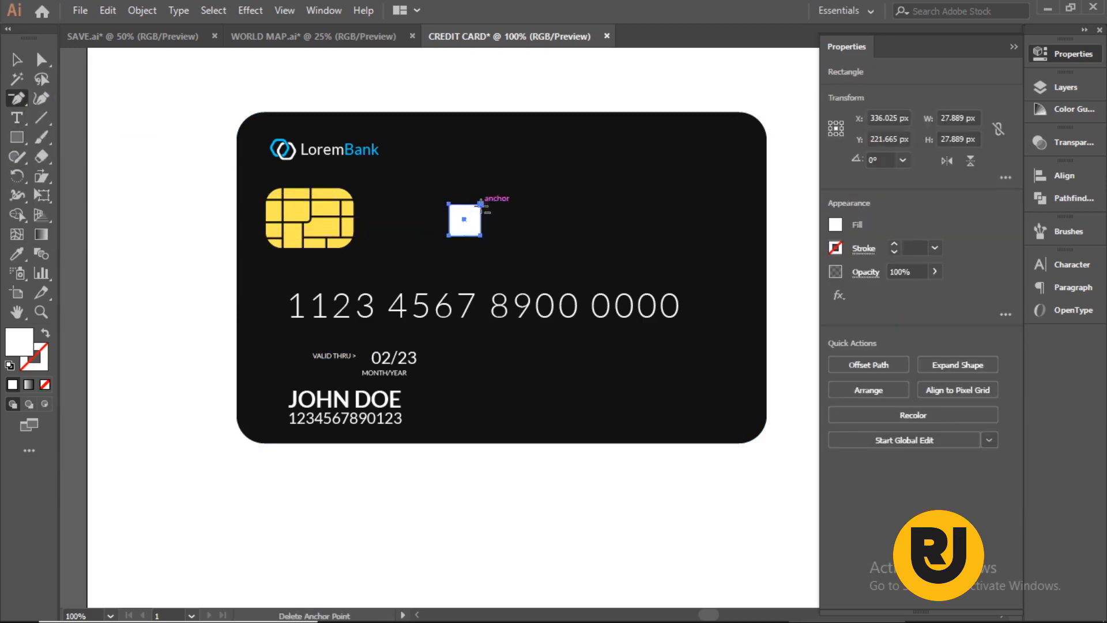
click(480, 204)
click(17, 59)
drag(487, 203, 496, 220)
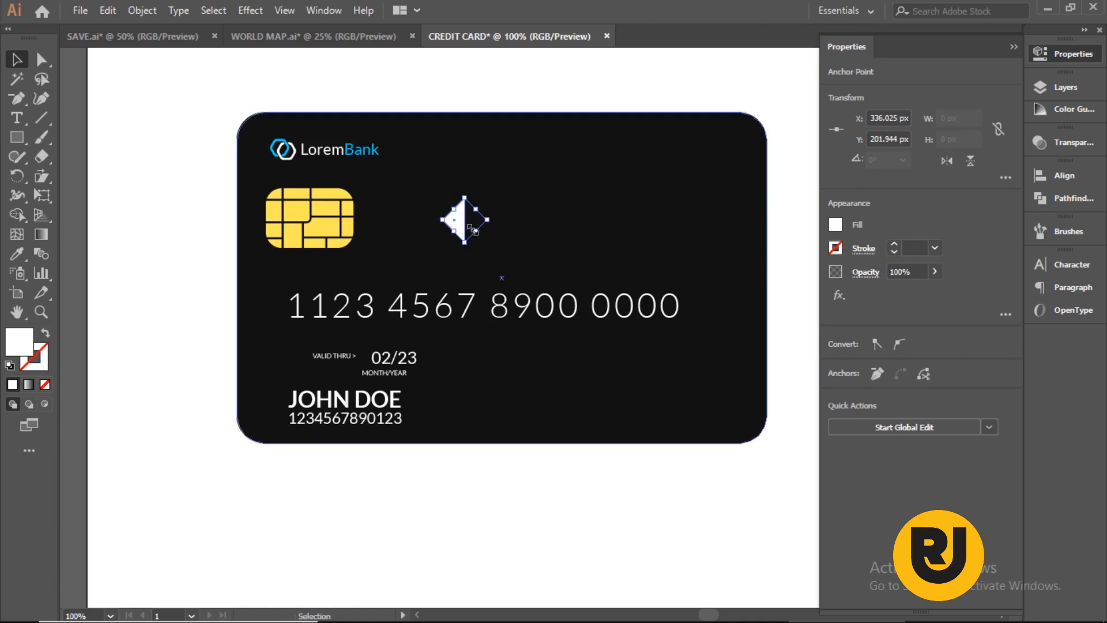
click(224, 133)
drag(456, 224, 359, 255)
Step: Scale the chip down slightly and shift it together with the LoremBank logo to the right, clear of the triangle
click(316, 234)
drag(314, 160, 323, 158)
shift+click(317, 227)
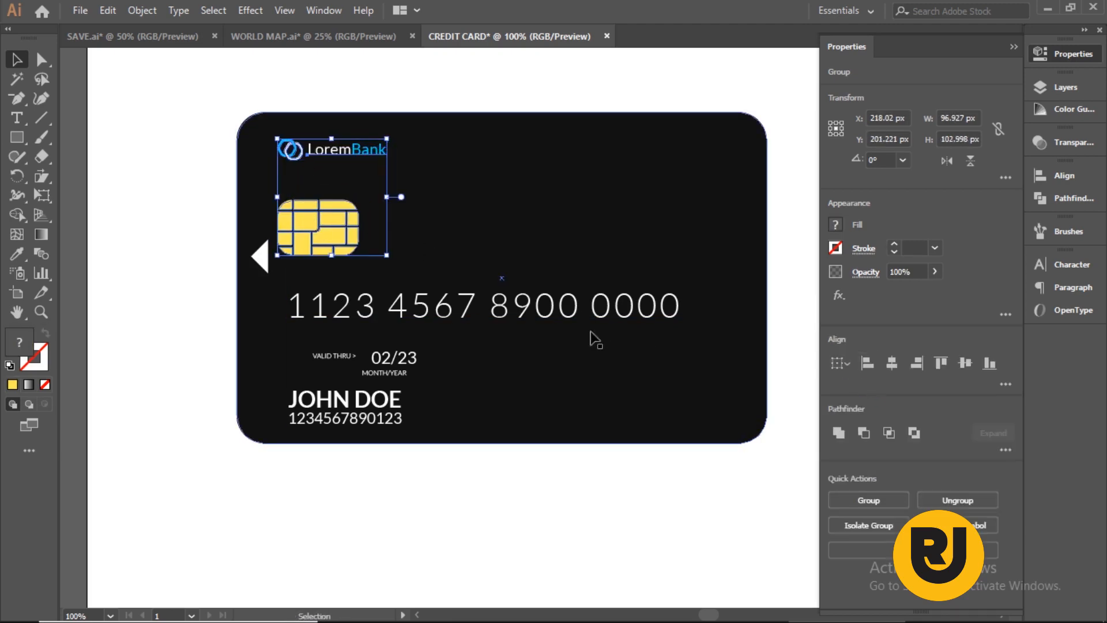
key(Right)
key(Right)
key(Right)
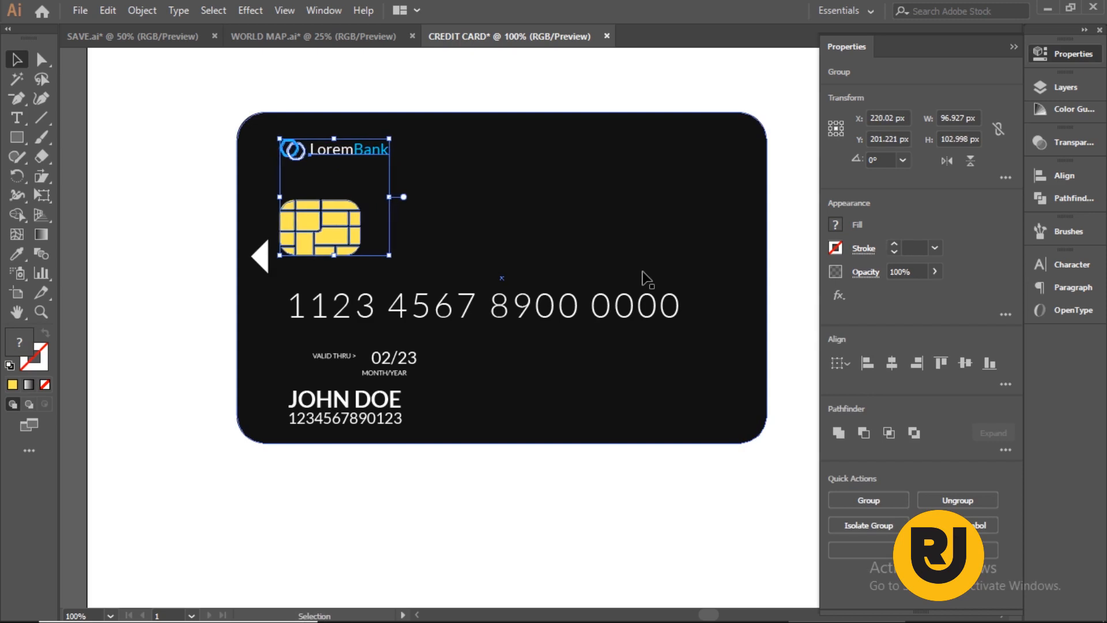
click(596, 528)
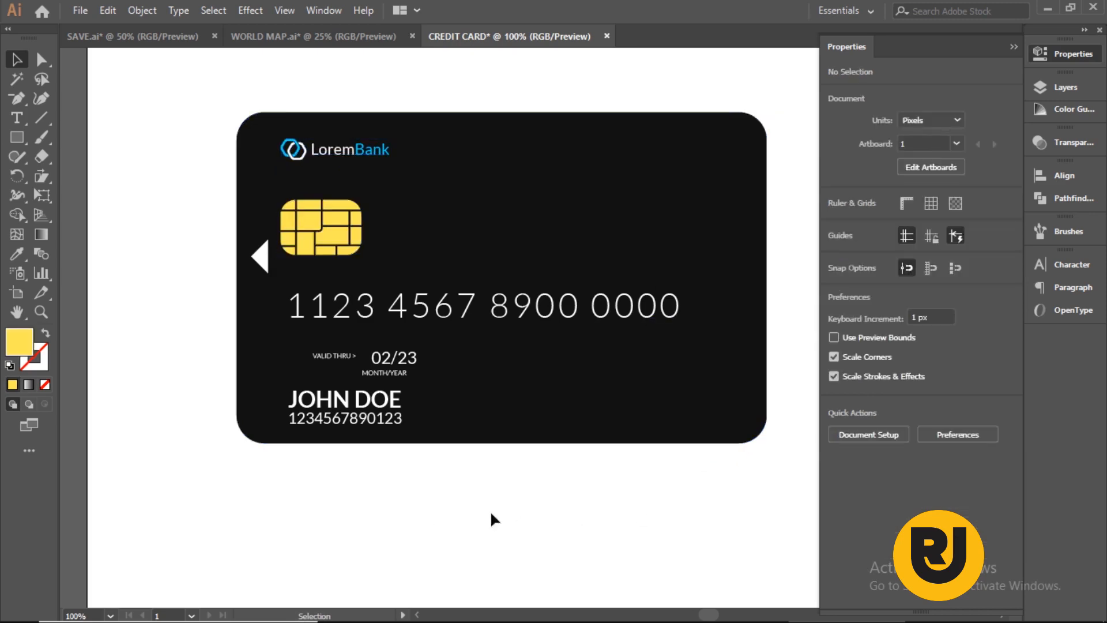
Step: Set the account number below the cardholder name to Lato Light
click(318, 425)
click(997, 382)
click(879, 399)
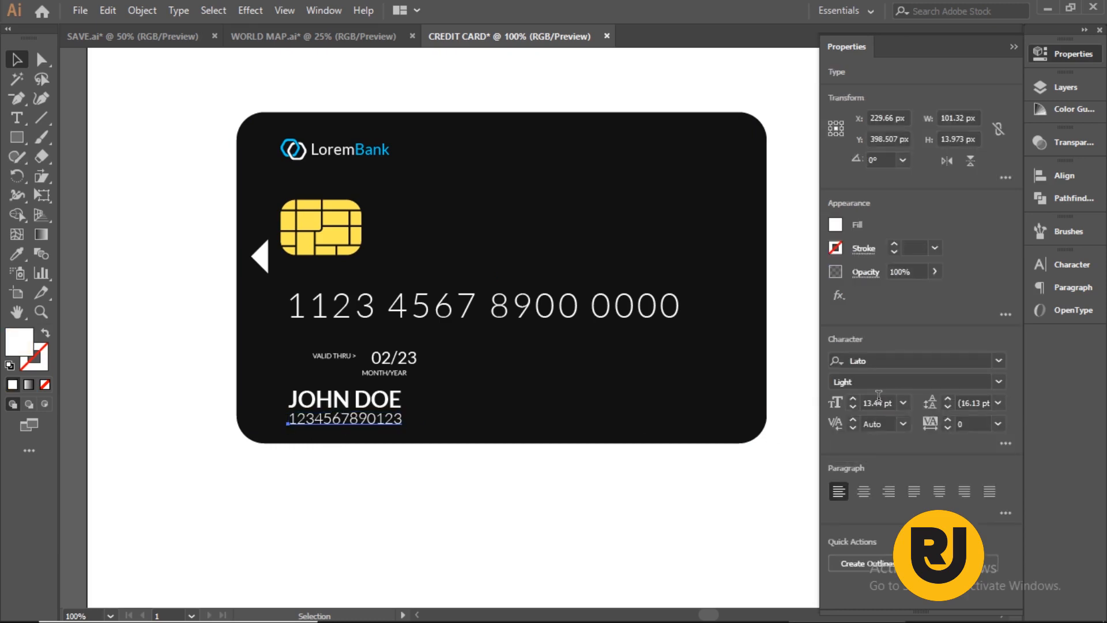
click(424, 525)
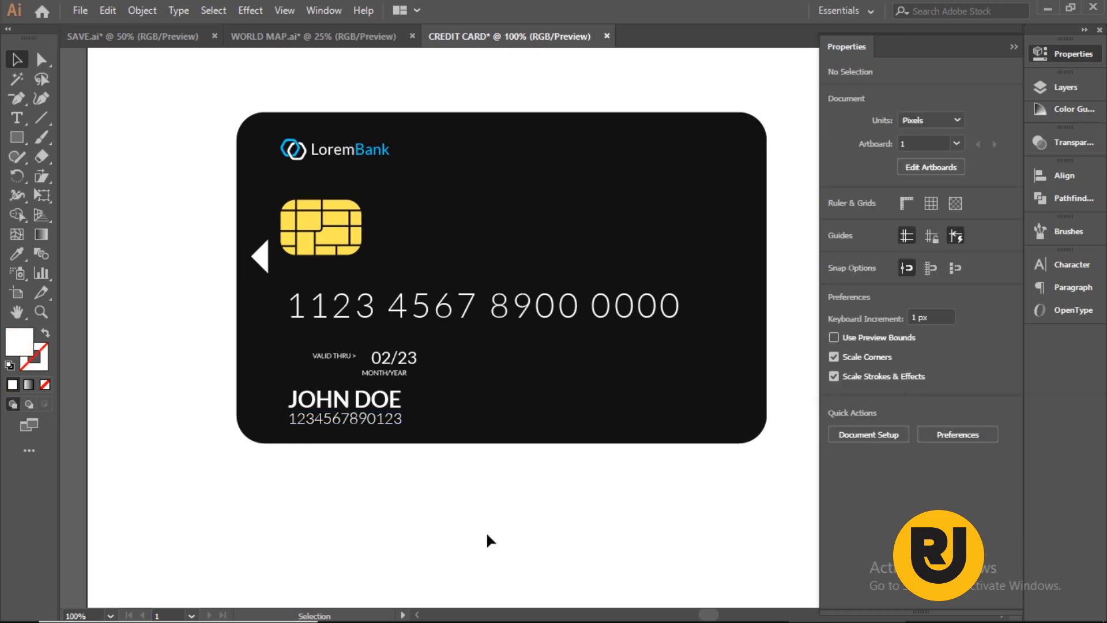
Step: Draw a white rectangle about 86 by 38 px in the card's lower-right corner and add the text VISA over it
click(30, 138)
drag(685, 397, 633, 418)
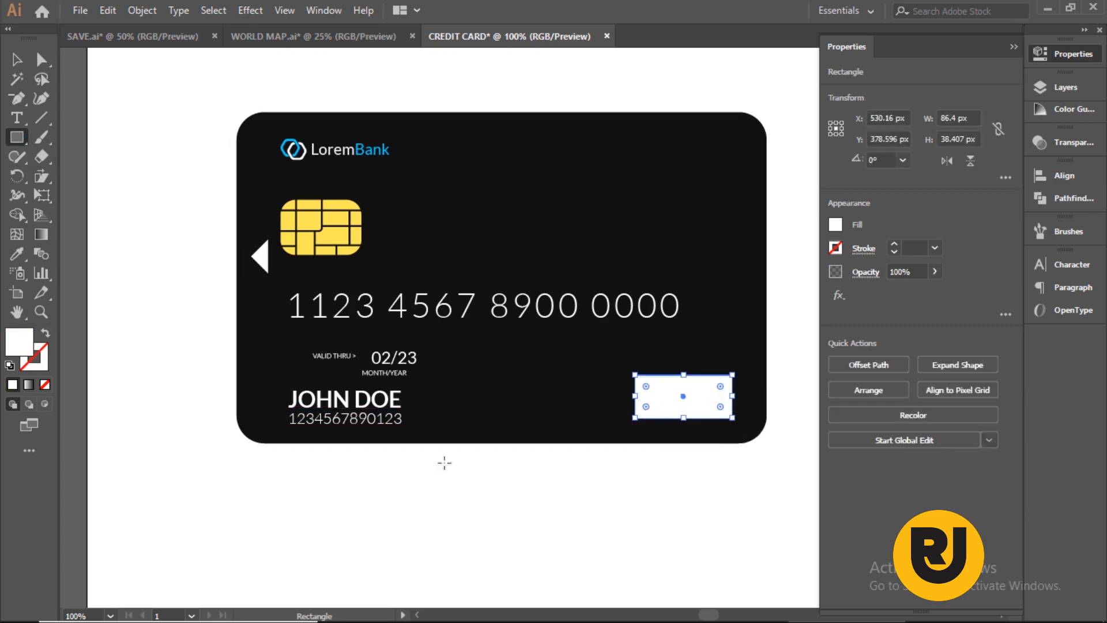
key(t)
click(684, 430)
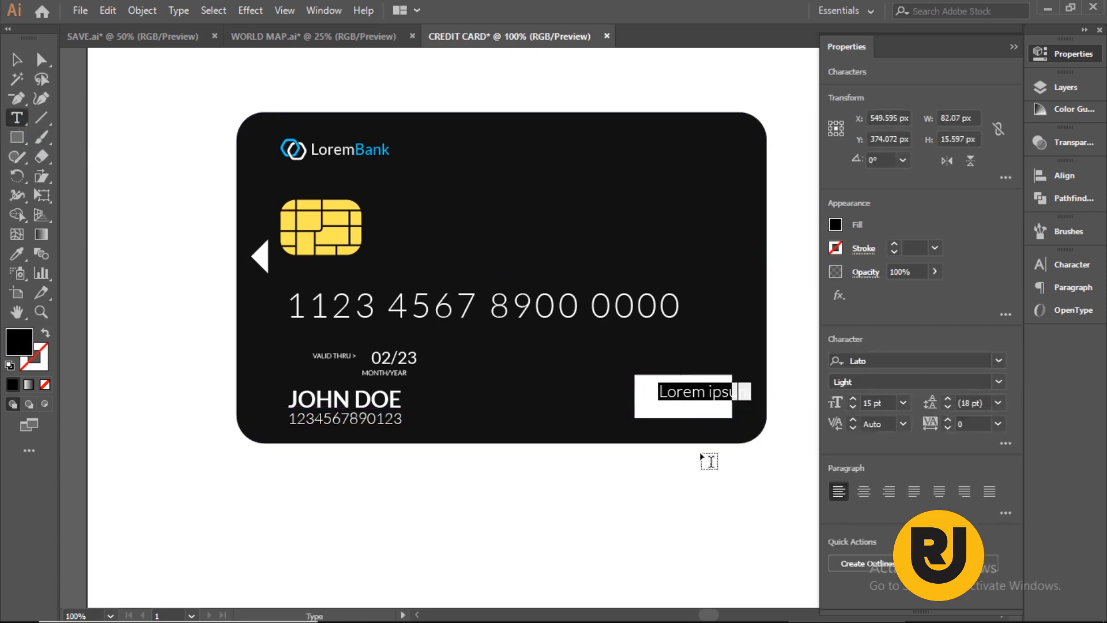
text(VISA)
key(Escape)
Step: Set the VISA text to Lato Black and scale it up to about 61 px wide inside the white rectangle
click(998, 381)
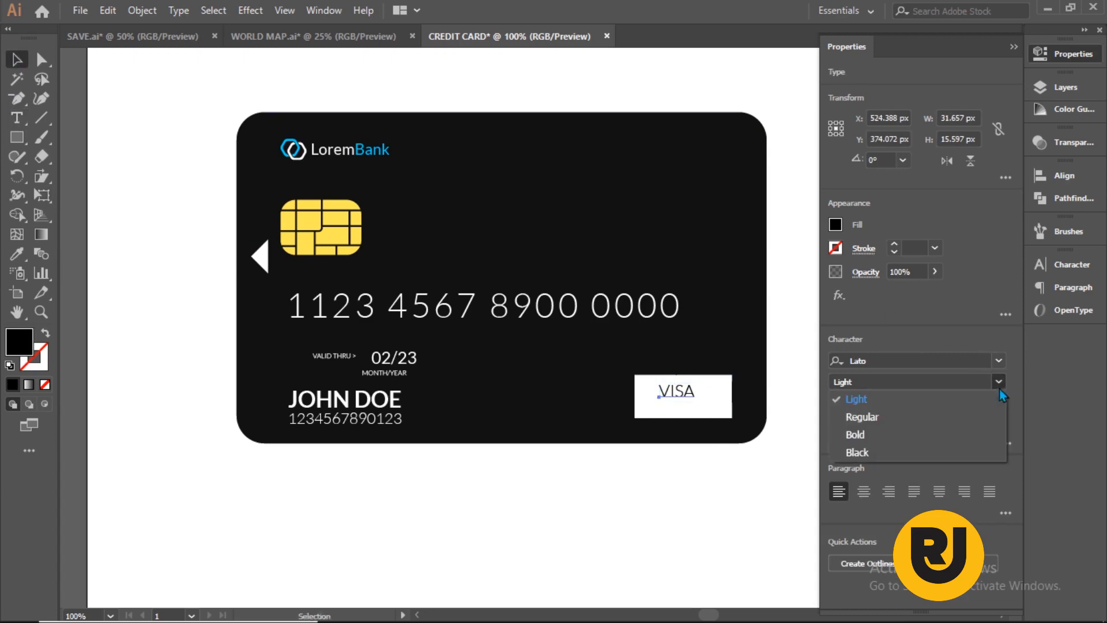
click(888, 453)
drag(702, 399, 746, 407)
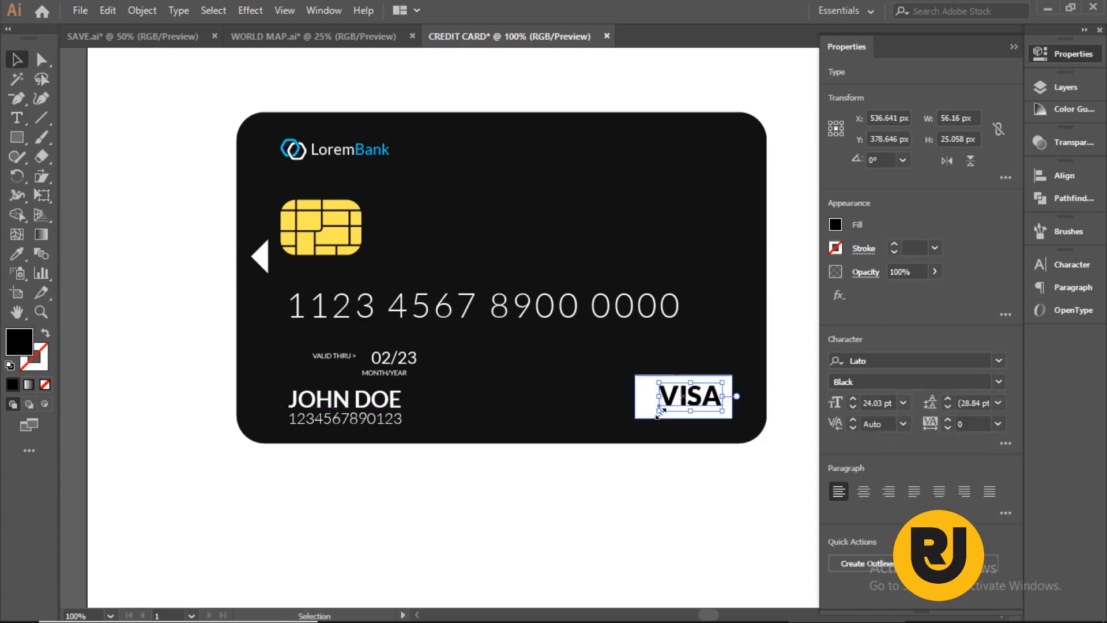
drag(660, 413, 653, 415)
Step: Color the VISA text dark navy by sampling the swatch beside the artboard with the Eyedropper
key(space)
drag(124, 189, 452, 215)
click(17, 253)
click(144, 157)
click(16, 59)
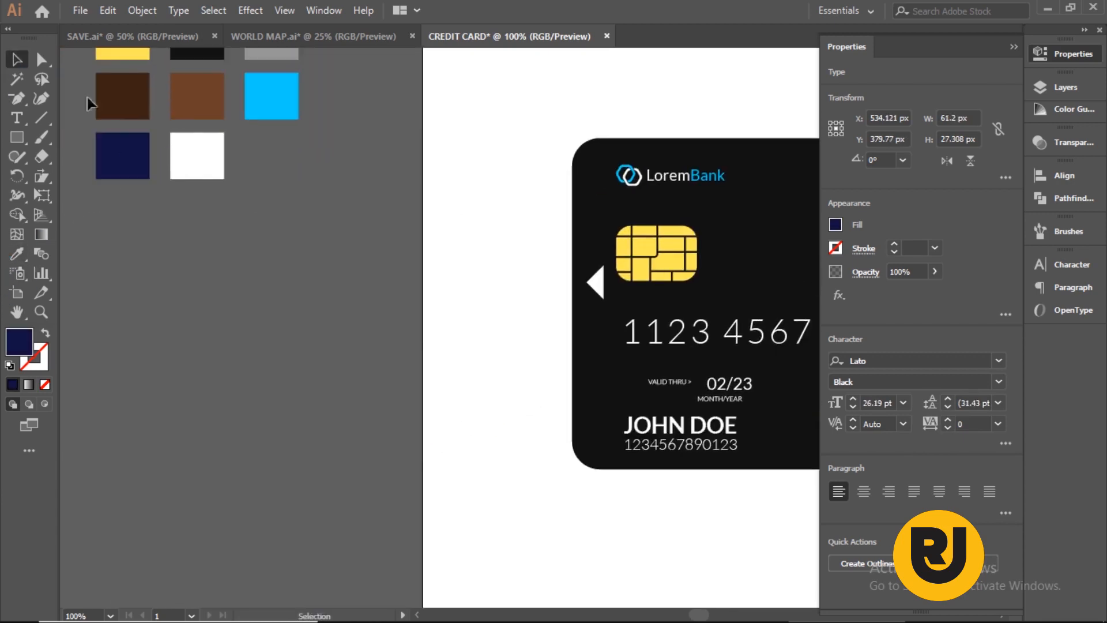
click(88, 97)
Step: Change the VISA text's font to Gotham-Black and nudge it left inside the white rectangle
key(space)
drag(373, 270, 73, 256)
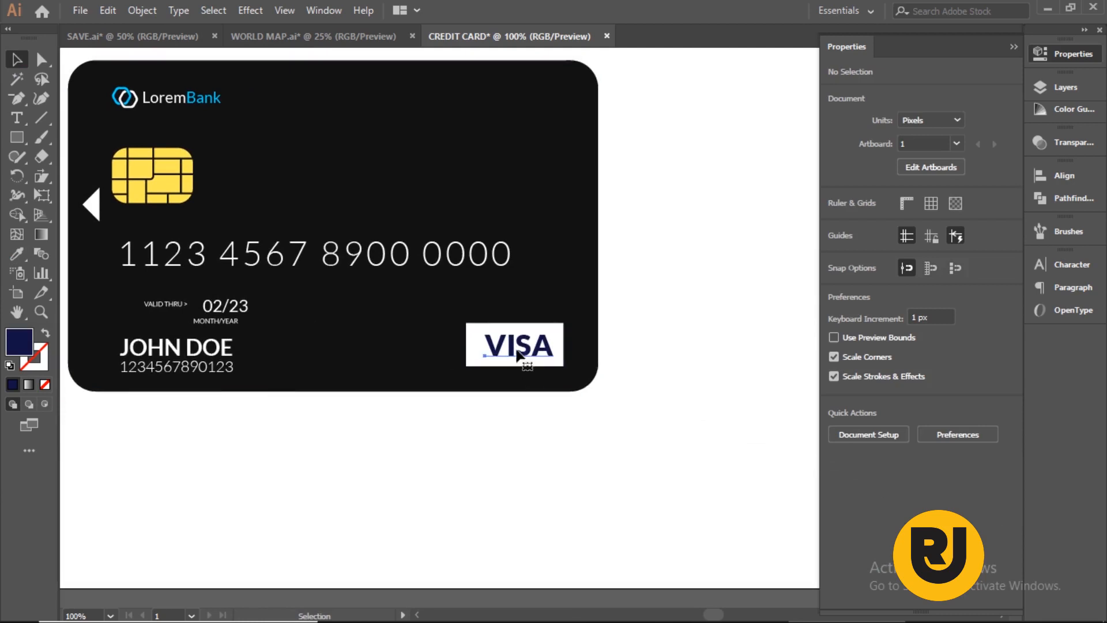
click(517, 354)
click(880, 361)
text(GO)
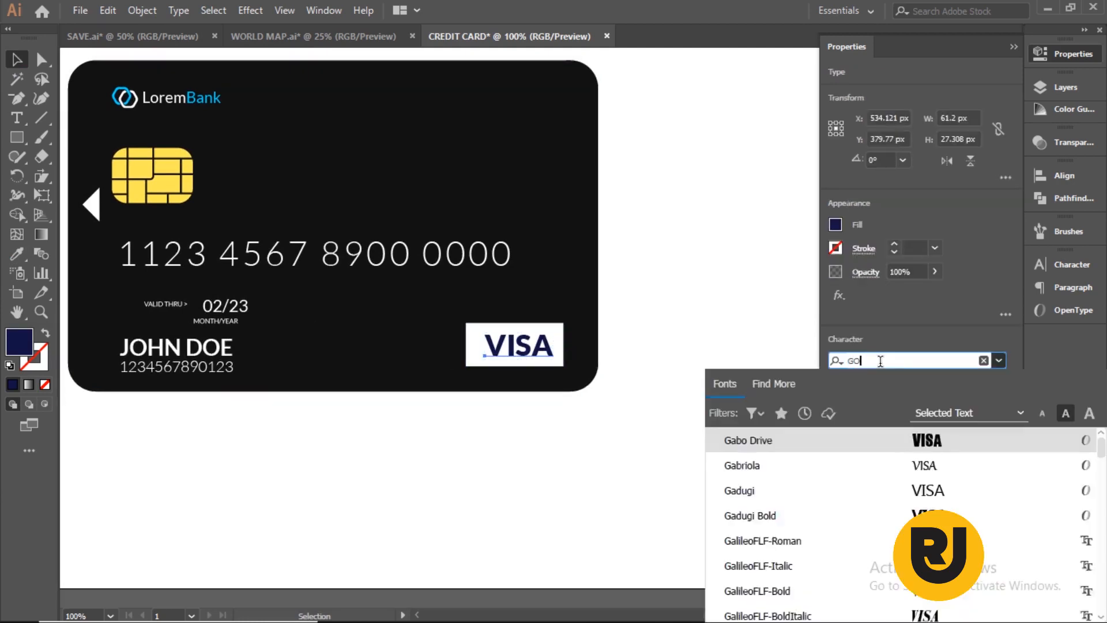
text(tham)
click(767, 615)
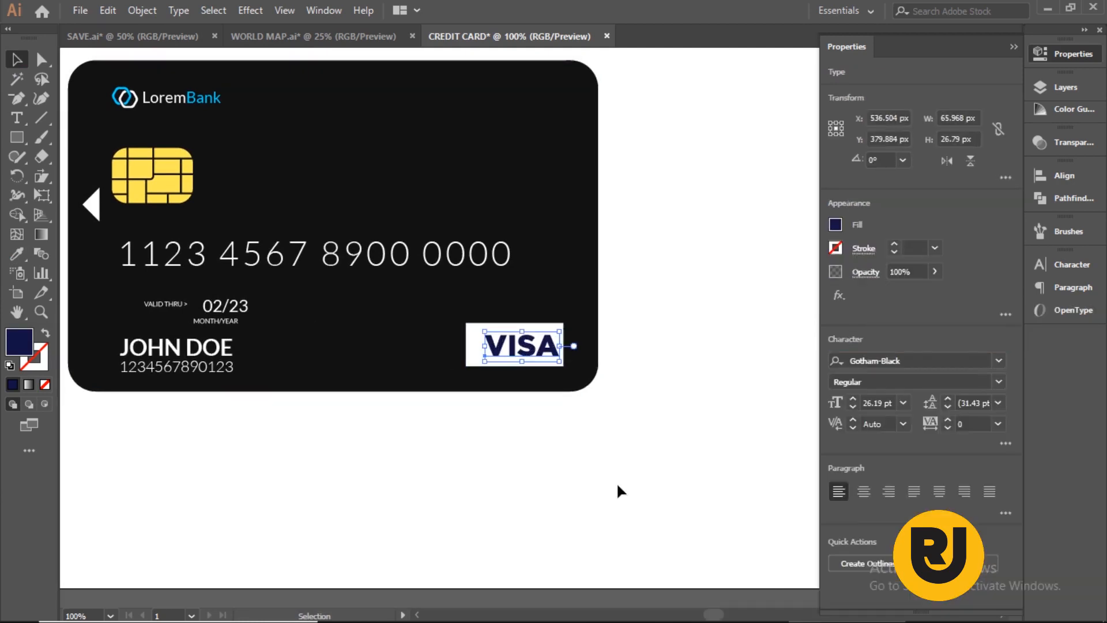
click(553, 460)
click(525, 357)
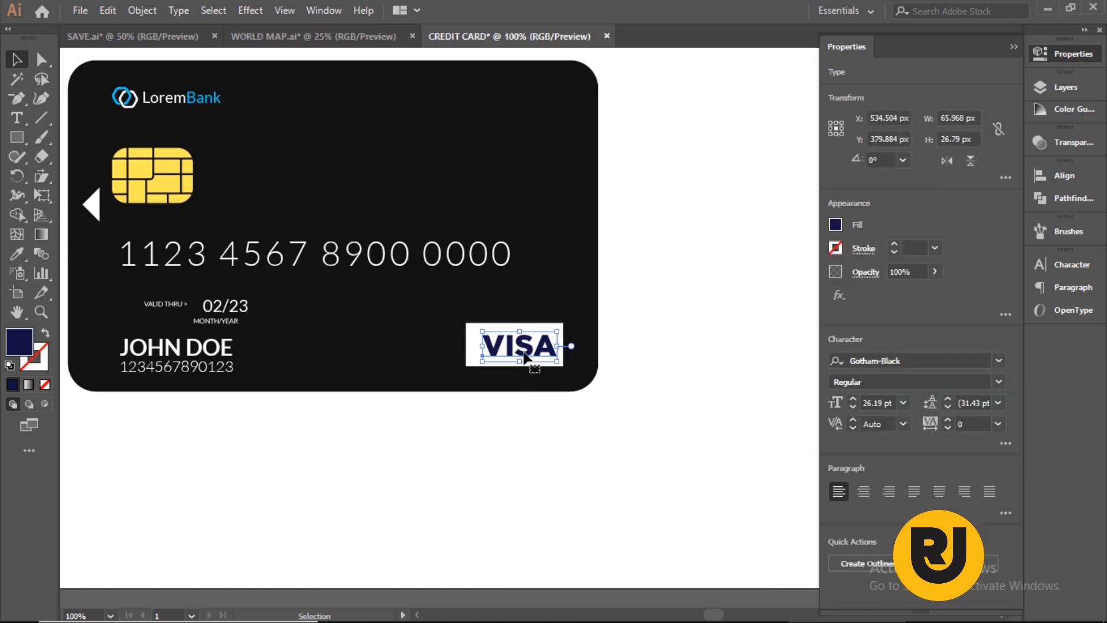
click(42, 177)
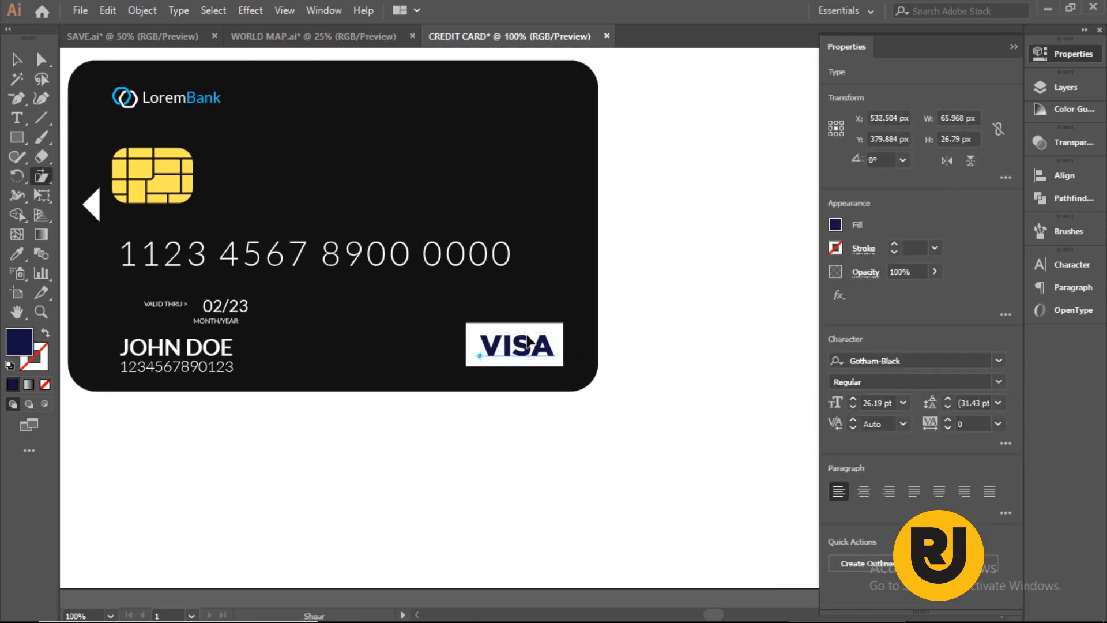
drag(526, 340, 548, 340)
key(ctrl+z)
Step: Shear the VISA text so its letters slant to the right, and convert it to outlines
key(z)
drag(459, 306, 586, 399)
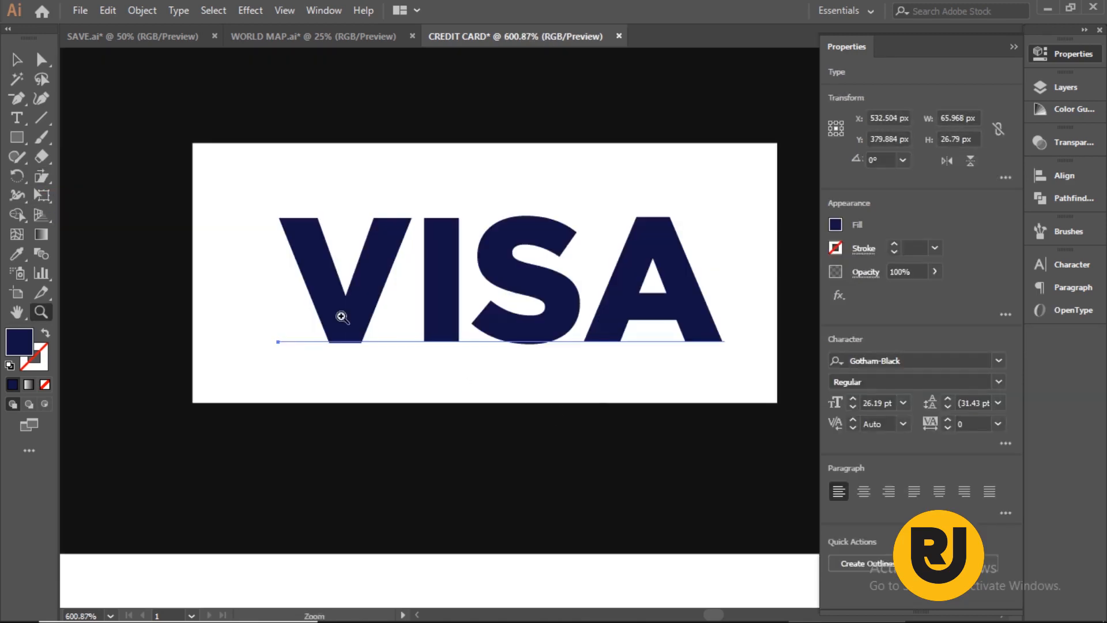
click(44, 180)
drag(446, 222, 470, 220)
click(17, 60)
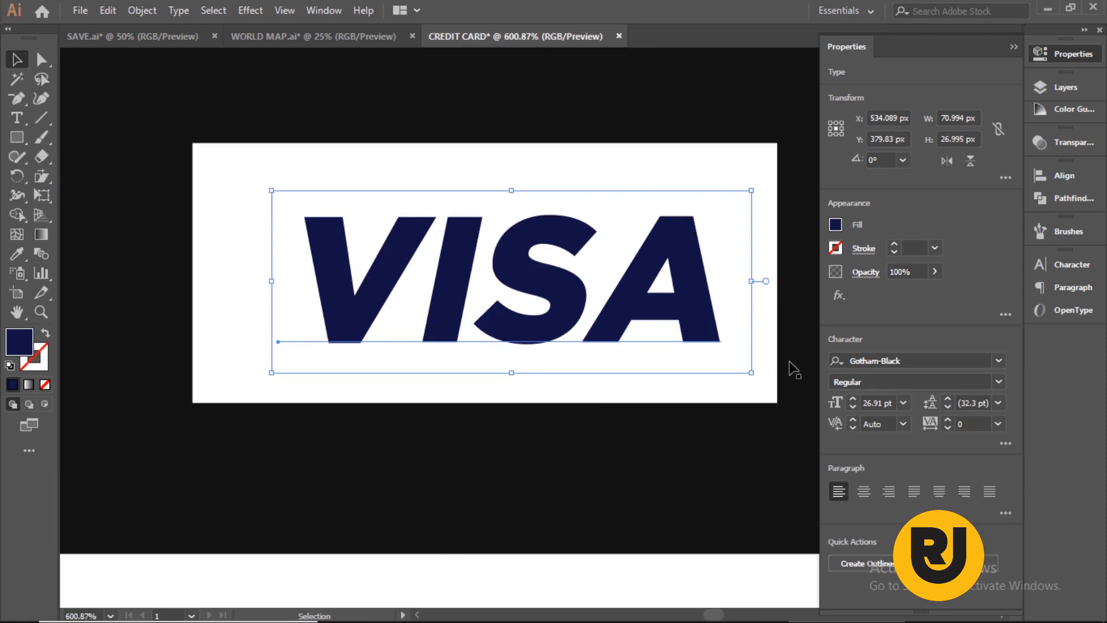
click(875, 565)
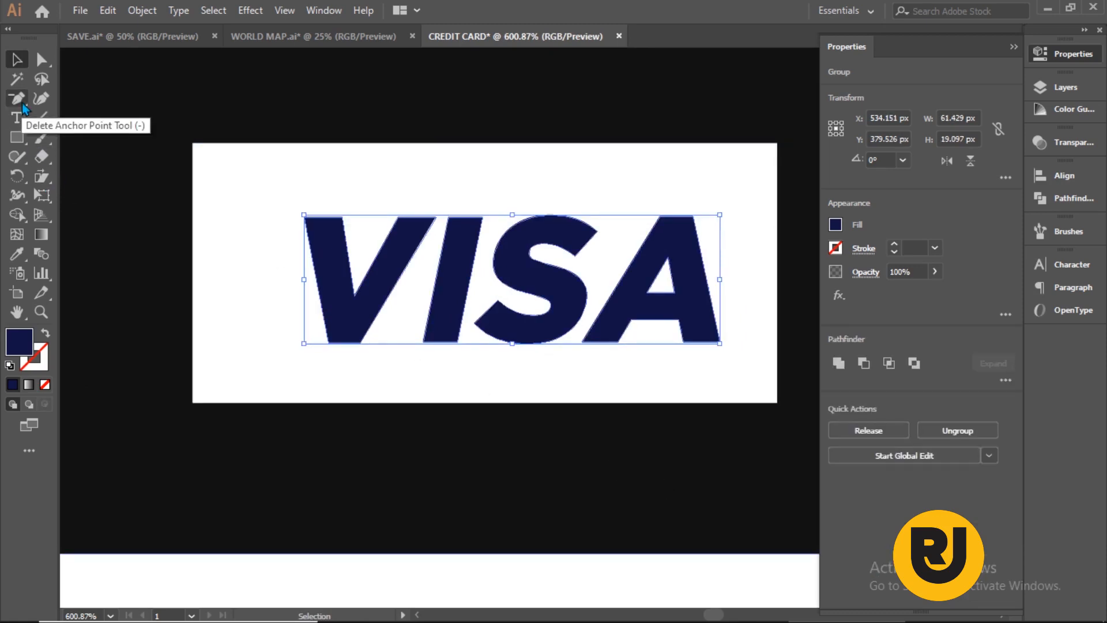
Step: Draw a closed wing shape with the Pen tool at the V's upper-left corner, curving from the stem to a thin tip
click(17, 98)
key(z)
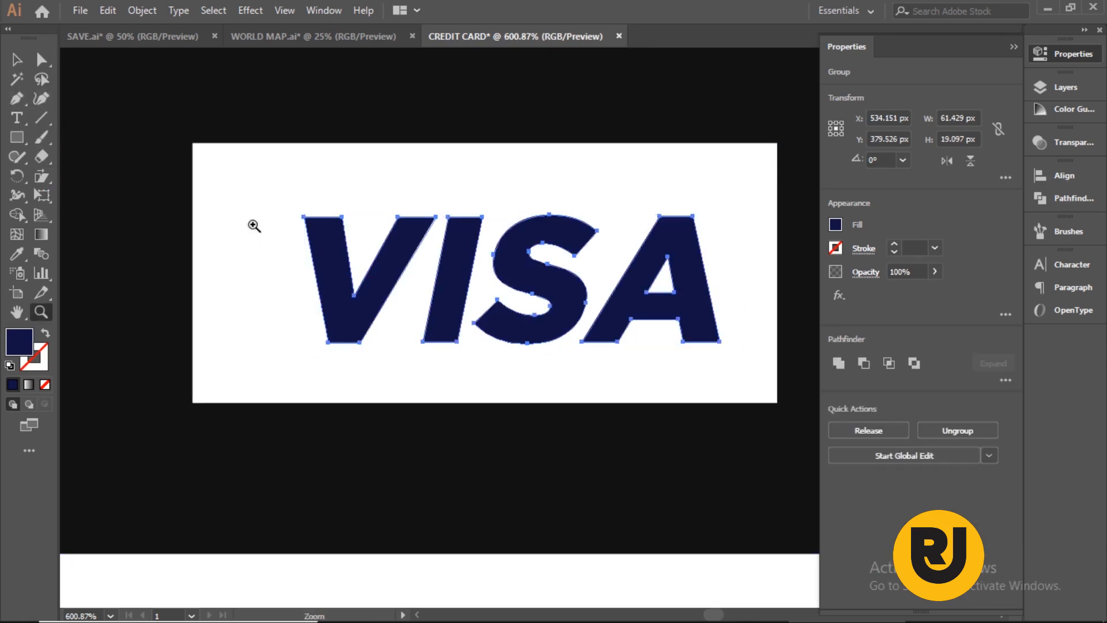
drag(254, 225, 527, 288)
click(14, 103)
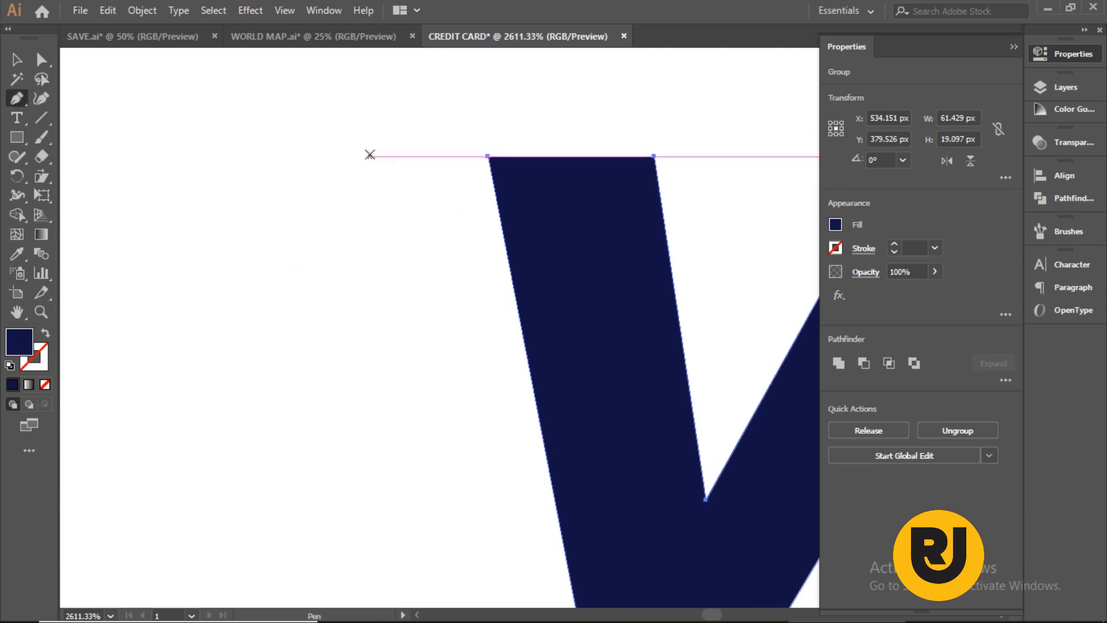
click(346, 157)
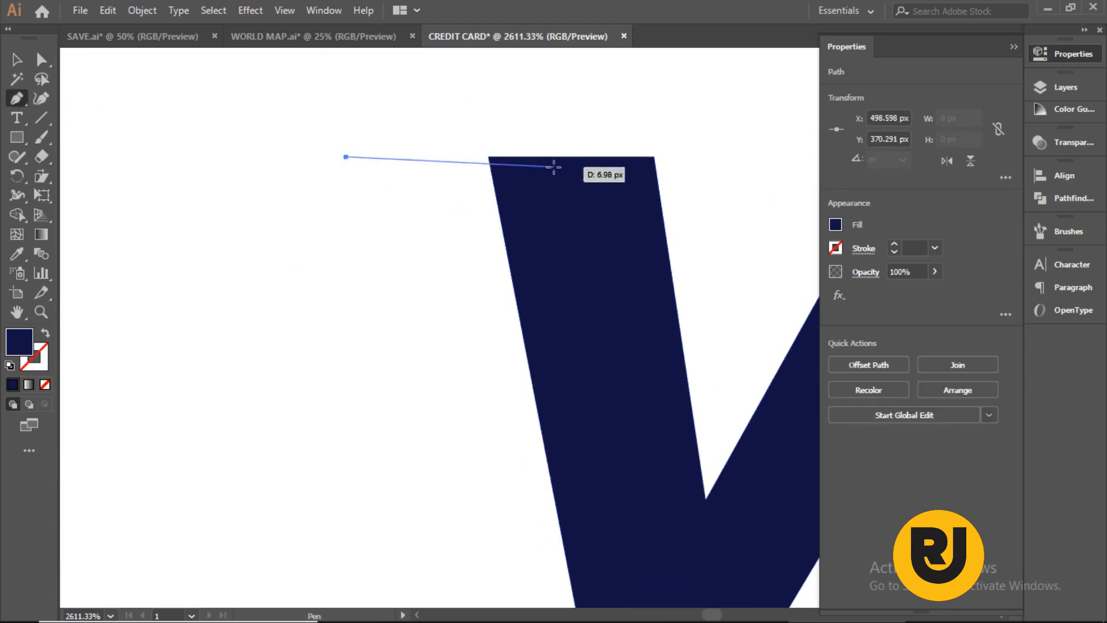
click(581, 157)
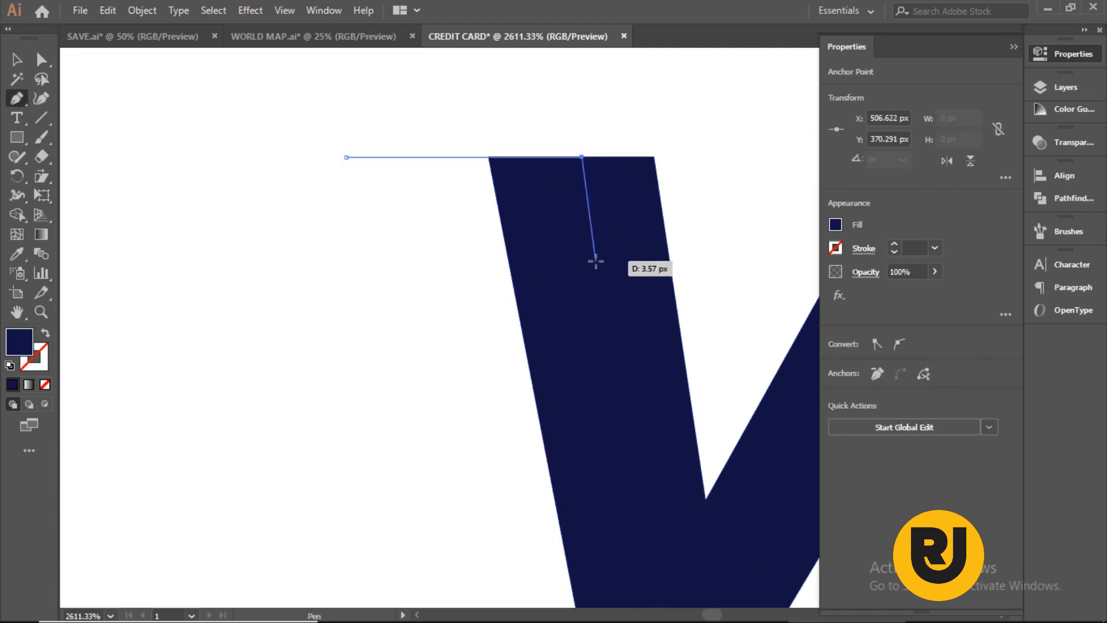
click(521, 261)
drag(365, 174, 296, 176)
key(ctrl+z)
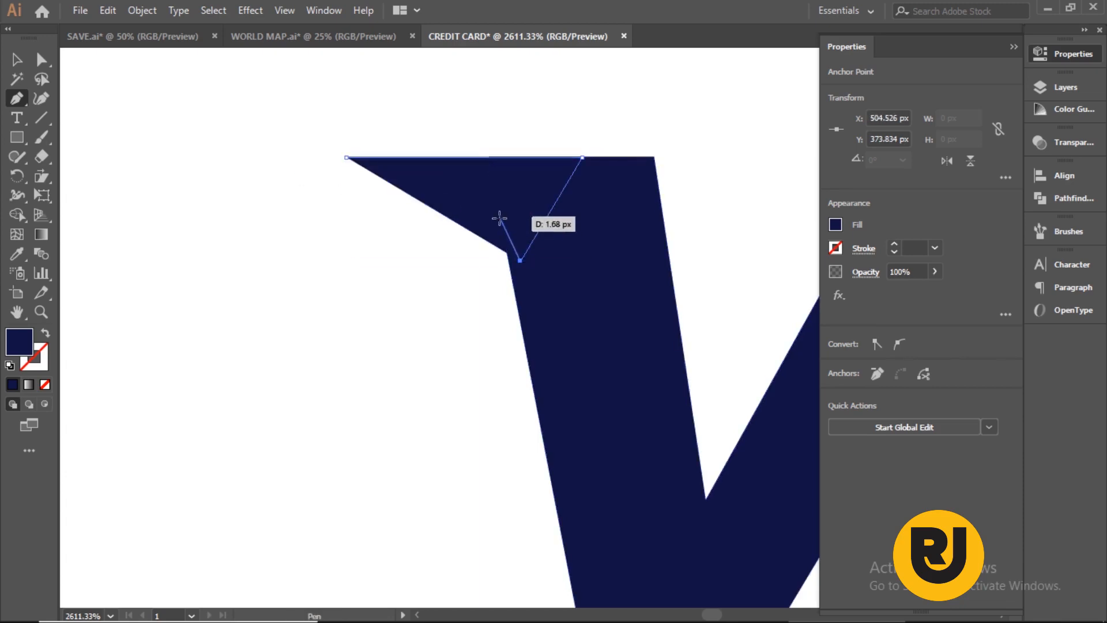
drag(345, 167, 197, 157)
click(346, 168)
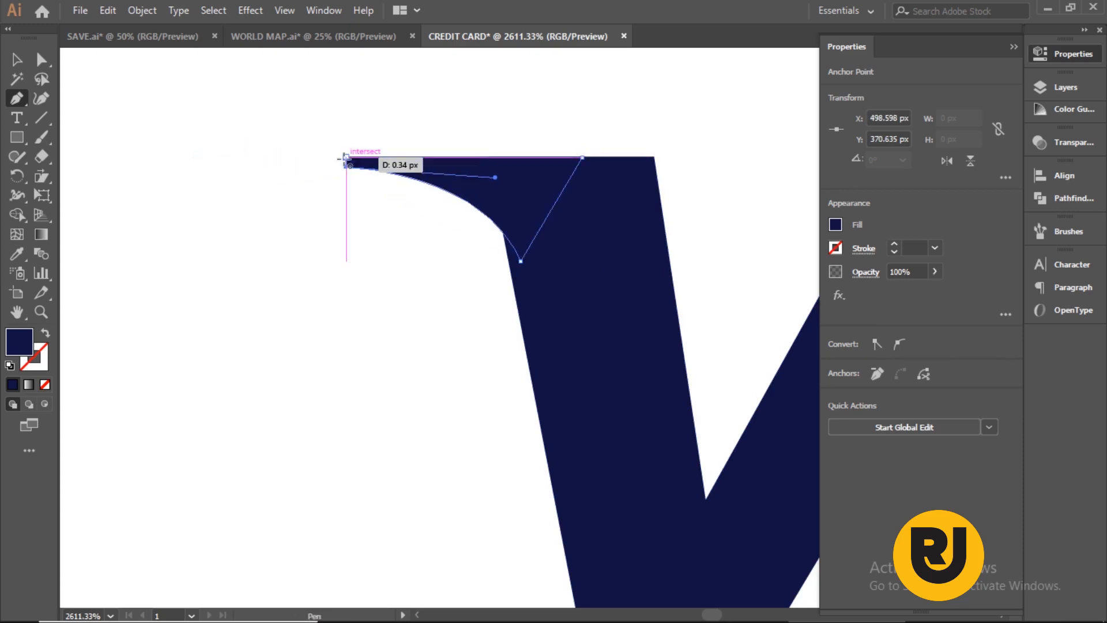
click(346, 156)
Step: Move the wing's lower anchor onto the V's left edge and flatten the curve handle near the tip
click(51, 68)
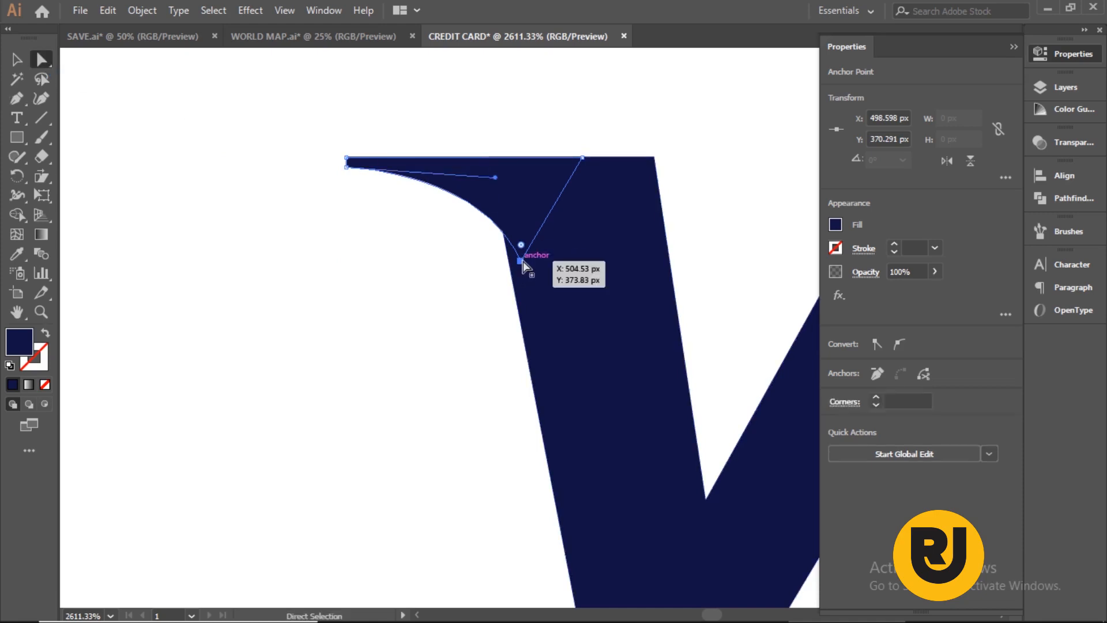
drag(520, 261, 508, 261)
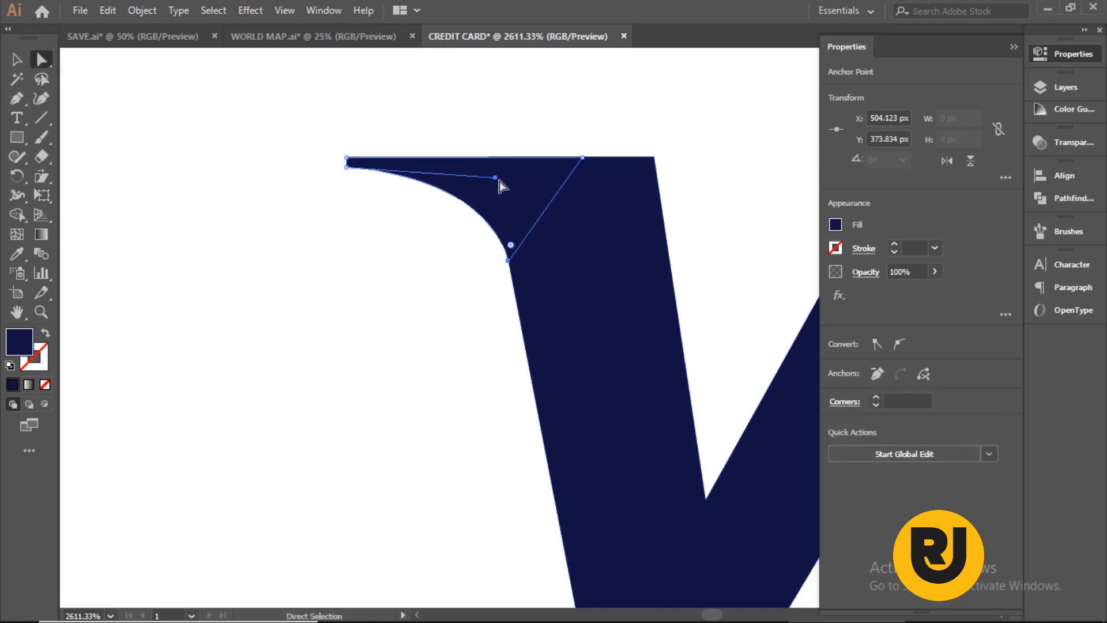
drag(495, 177, 497, 173)
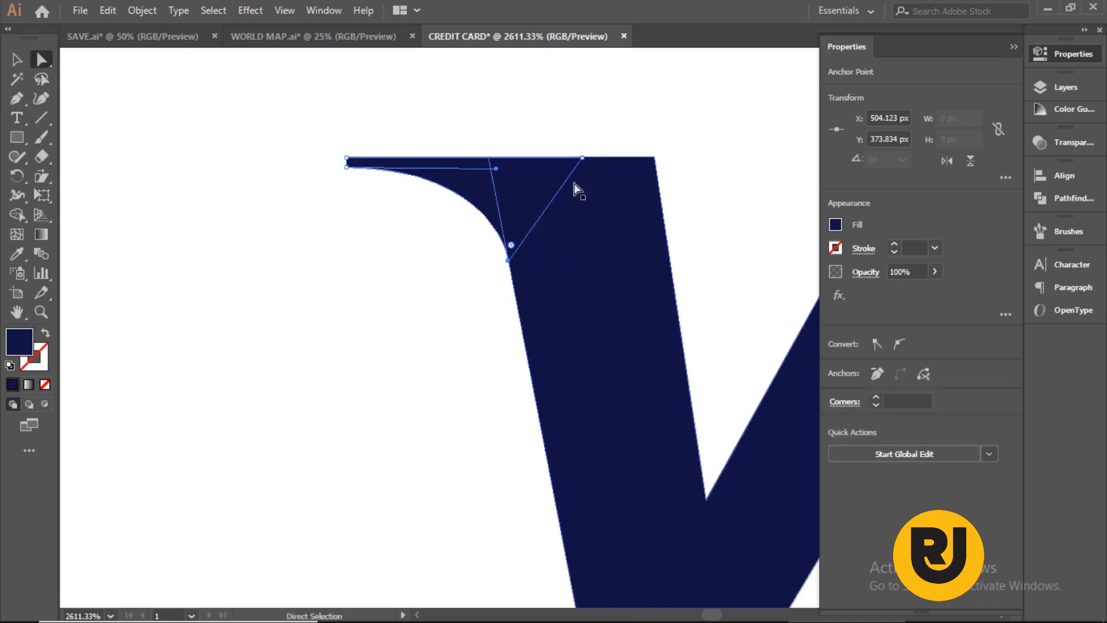
Step: Merge the wing shape with the letter V using the Shape Builder
click(467, 152)
click(652, 159)
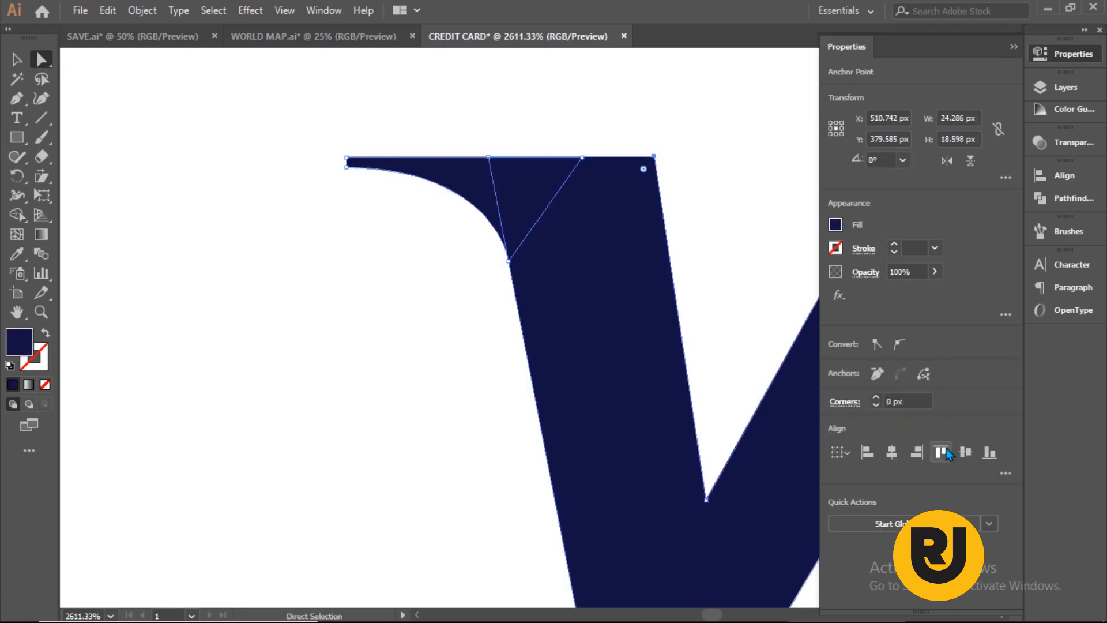
click(13, 215)
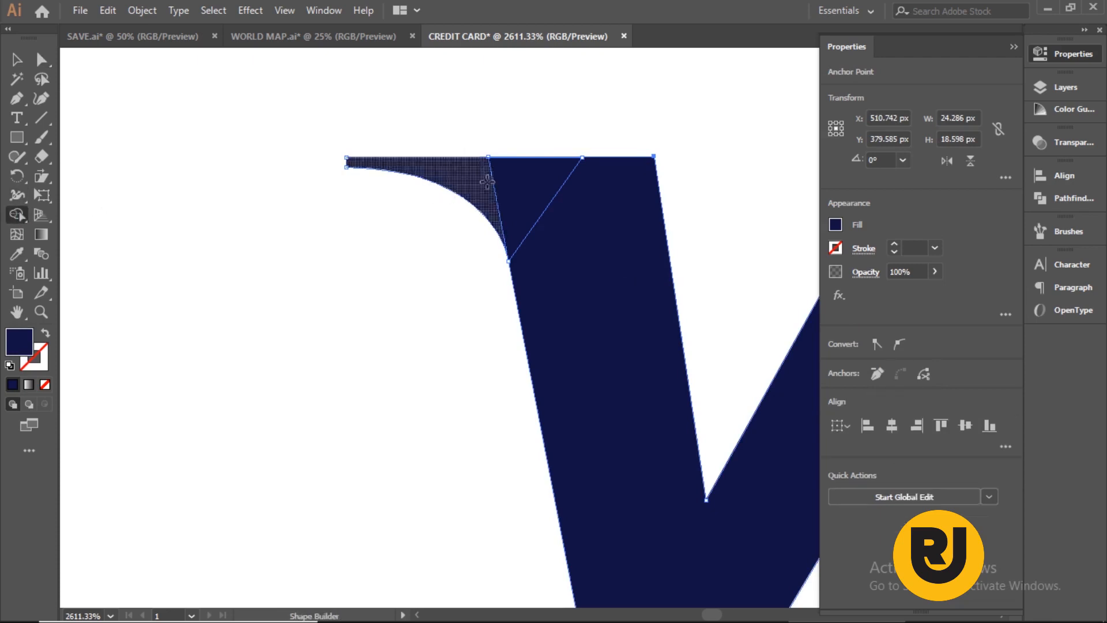
drag(484, 178, 579, 230)
click(42, 62)
click(369, 288)
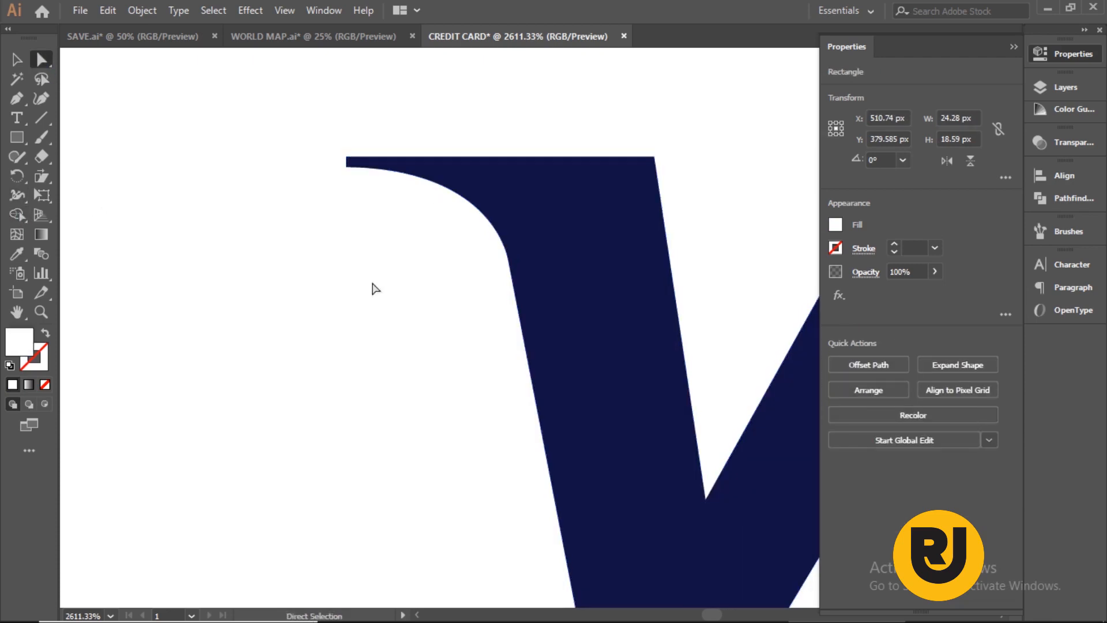
Step: Round the top-right corner of the V's left stem to a radius of about 2.29 px
click(654, 158)
drag(645, 175, 577, 211)
click(346, 167)
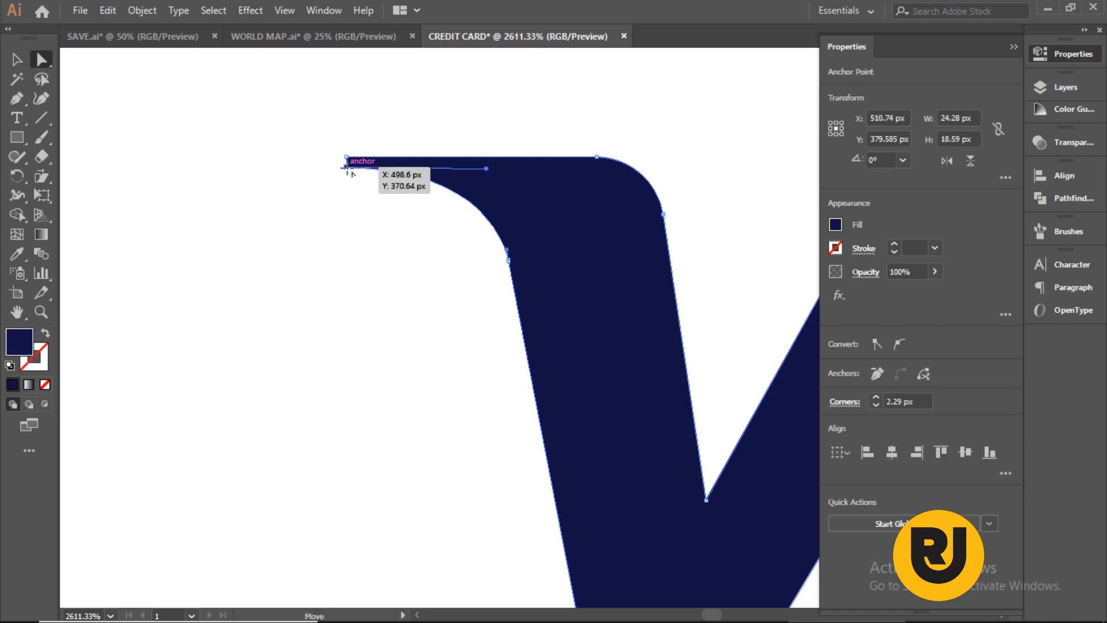
drag(340, 149, 369, 175)
click(400, 254)
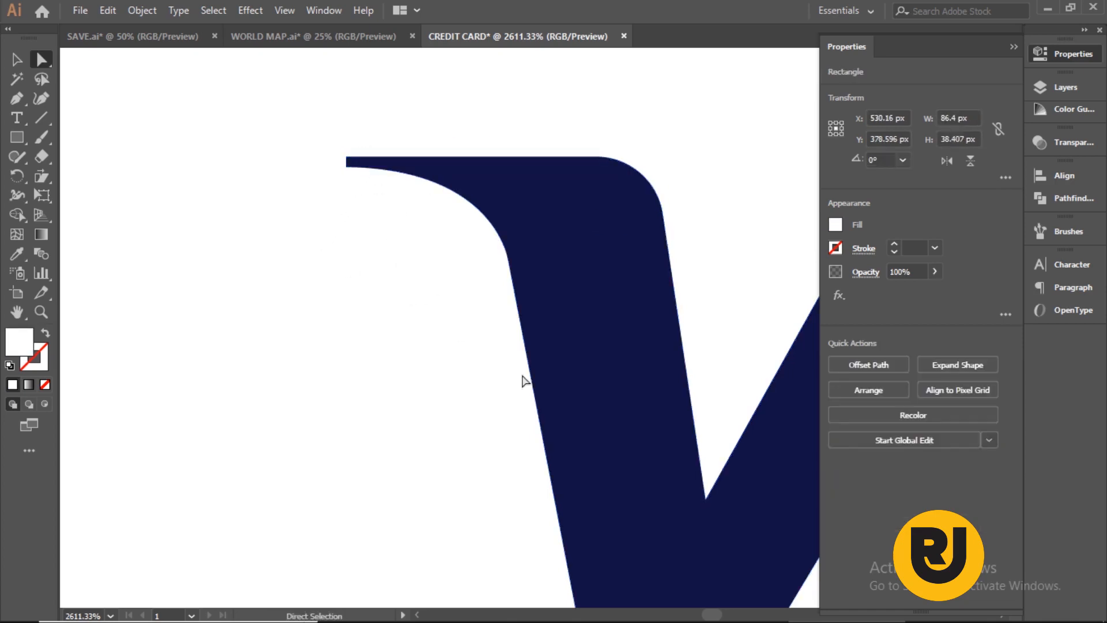
Step: Examine the reshaped VISA badge and the layout of the whole card
key(z)
alt+click(670, 291)
alt+click(646, 386)
alt+click(611, 390)
alt+click(604, 388)
alt+click(556, 345)
alt+click(550, 346)
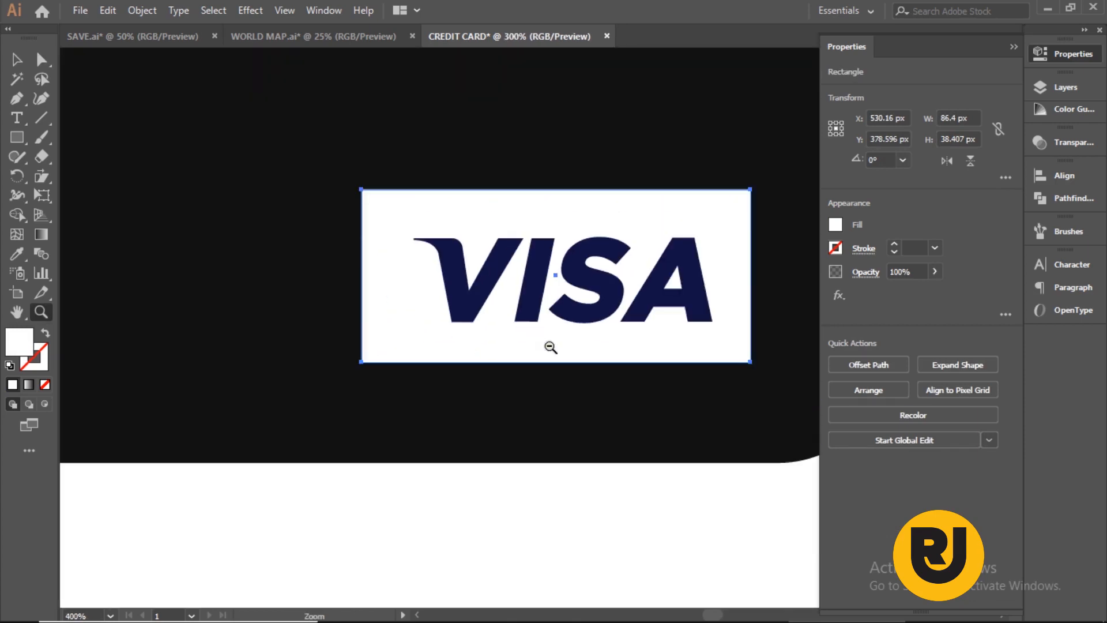
alt+click(551, 347)
alt+click(550, 347)
click(17, 62)
click(264, 294)
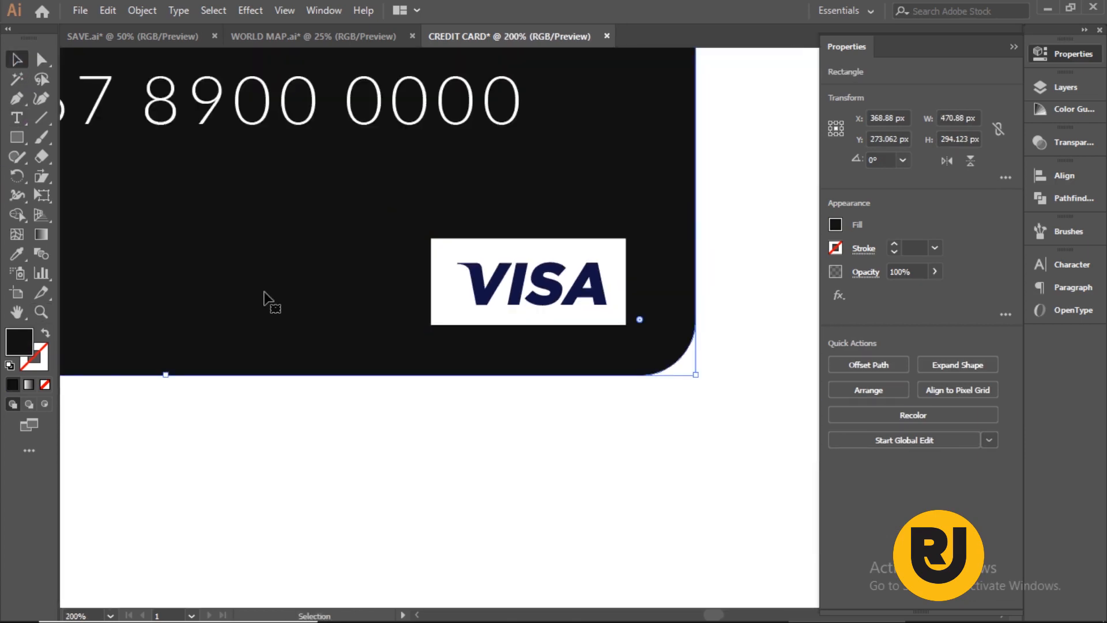
click(436, 472)
key(z)
alt+click(539, 329)
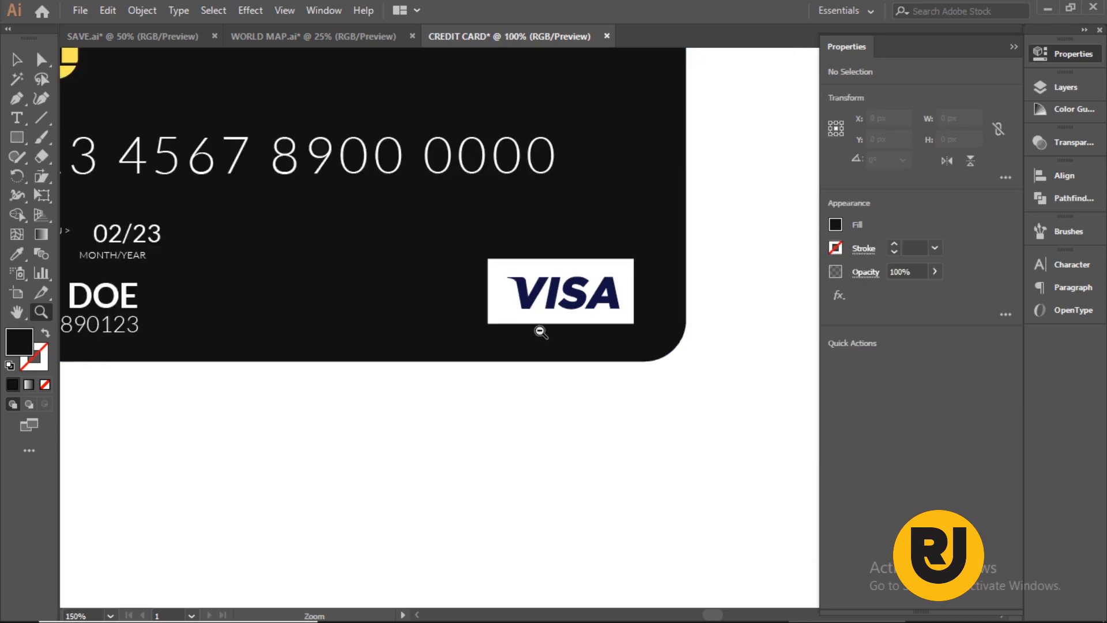
alt+click(540, 378)
alt+click(541, 378)
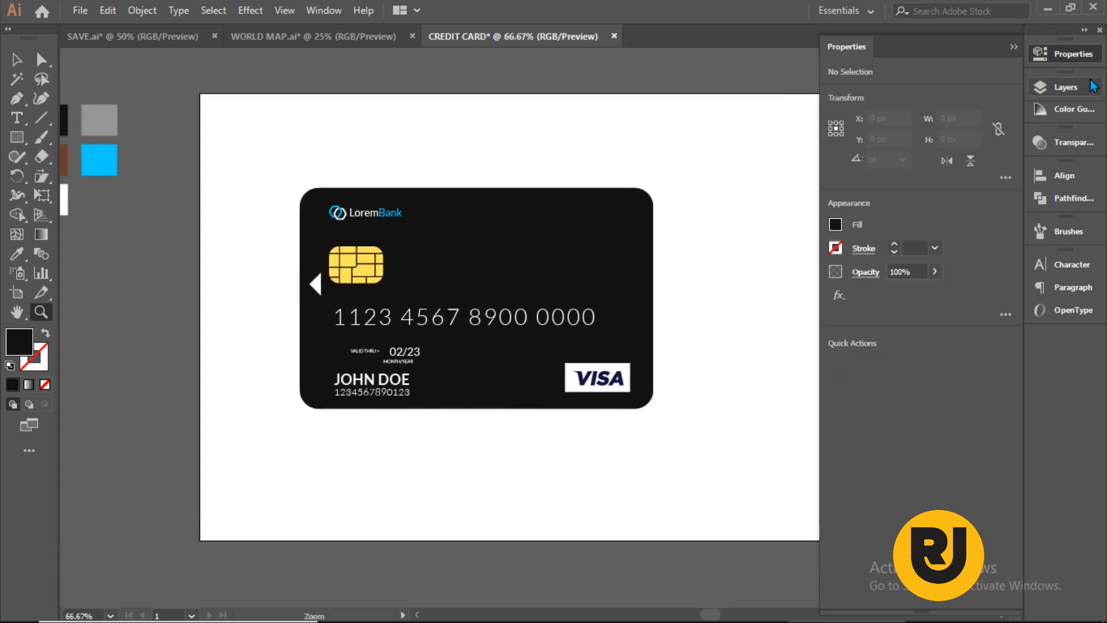
Step: Move the black card rectangle in place onto a new layer and put that layer beneath Layer 1
click(1066, 88)
click(975, 600)
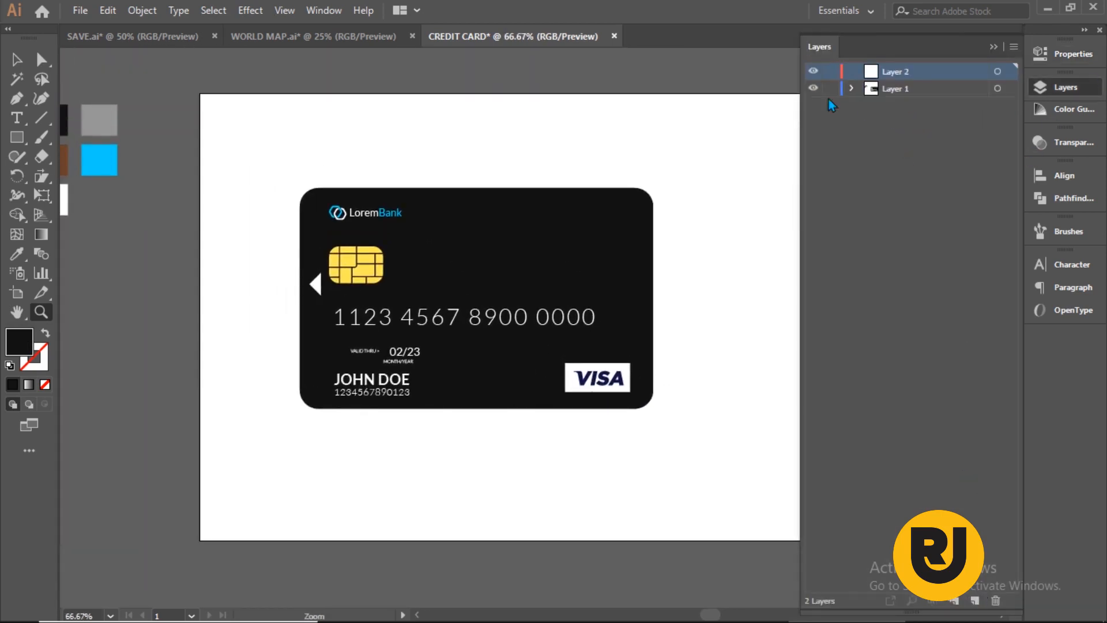
click(16, 59)
click(574, 234)
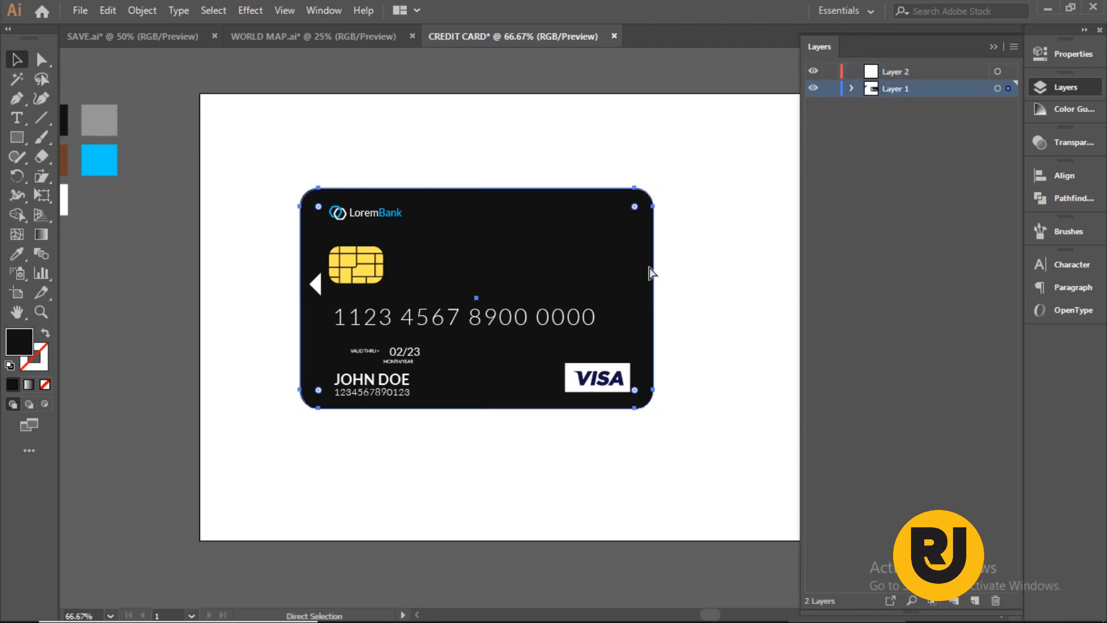
key(ctrl+x)
click(917, 71)
click(108, 11)
click(161, 153)
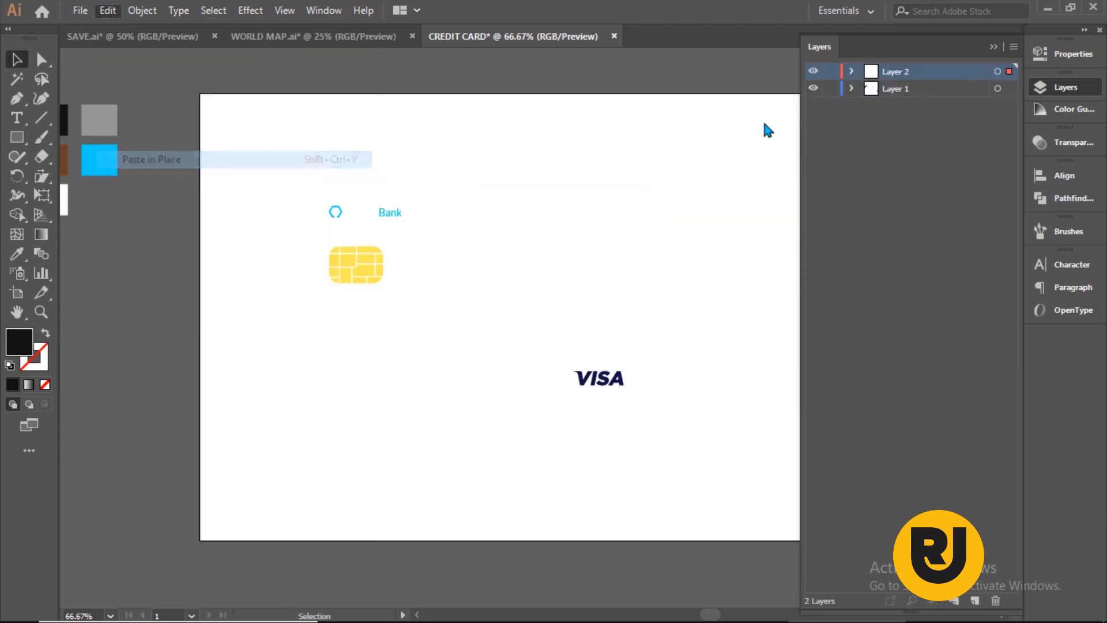
drag(914, 74, 899, 95)
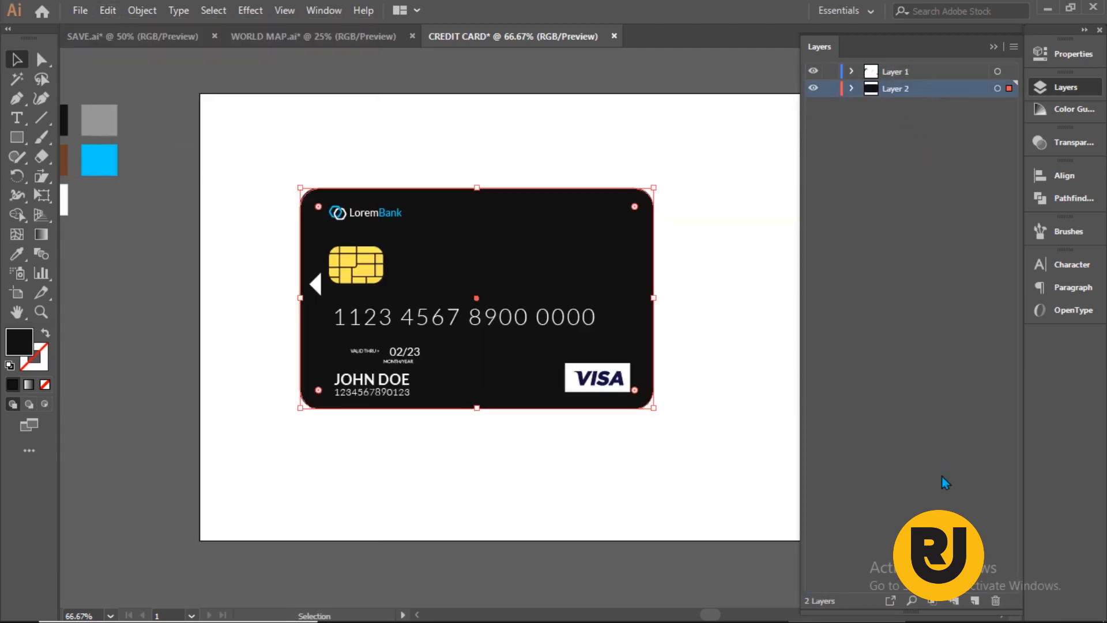
Step: Add a layer between the card background and its details, and copy the world map from WORLD MAP.ai onto it
click(327, 36)
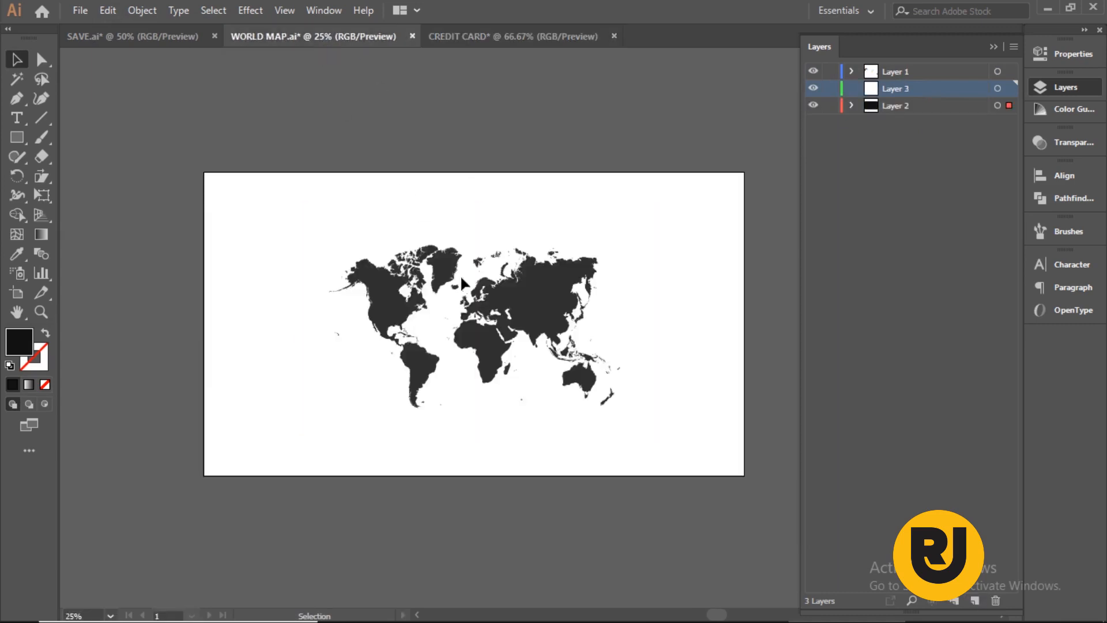
drag(542, 285, 570, 198)
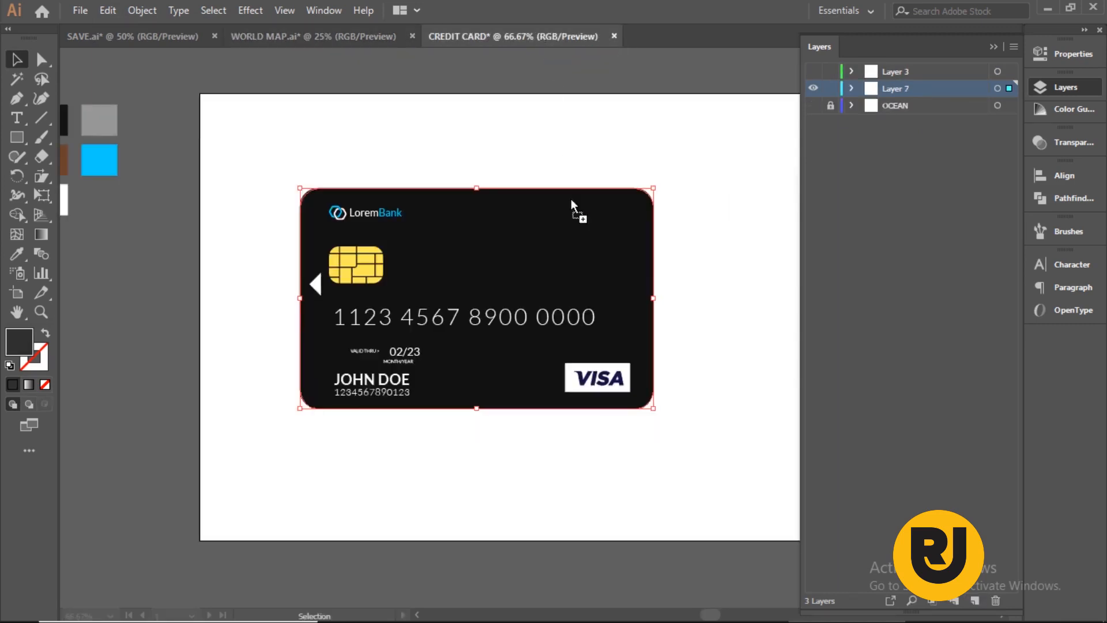
drag(579, 262, 580, 260)
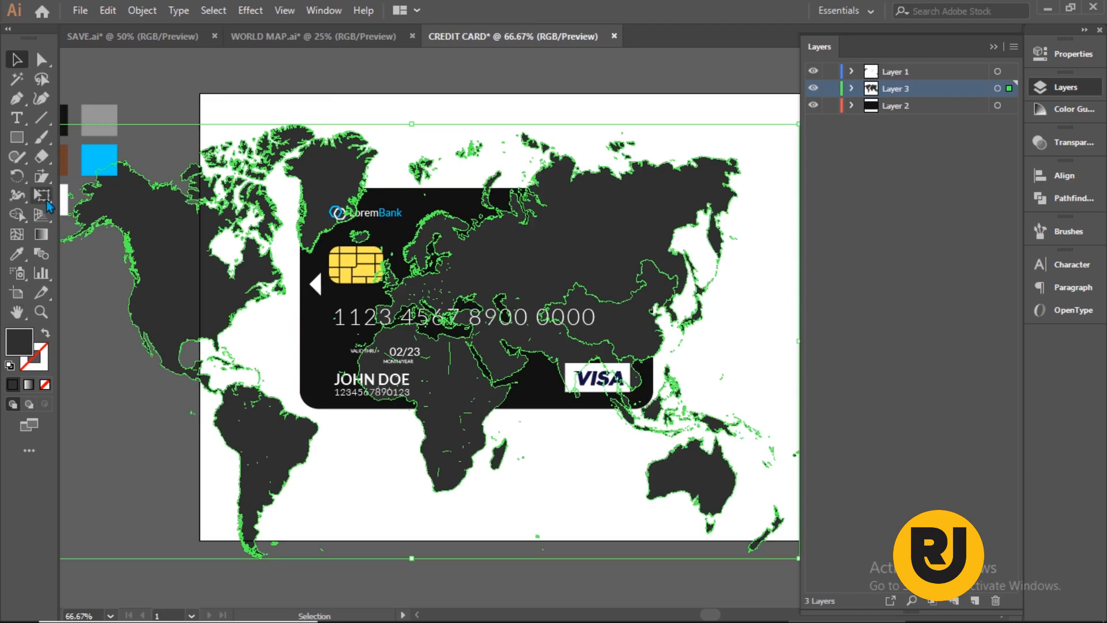
Step: Fill the world map on Layer 3 with pure black, 000000
key(i)
click(69, 107)
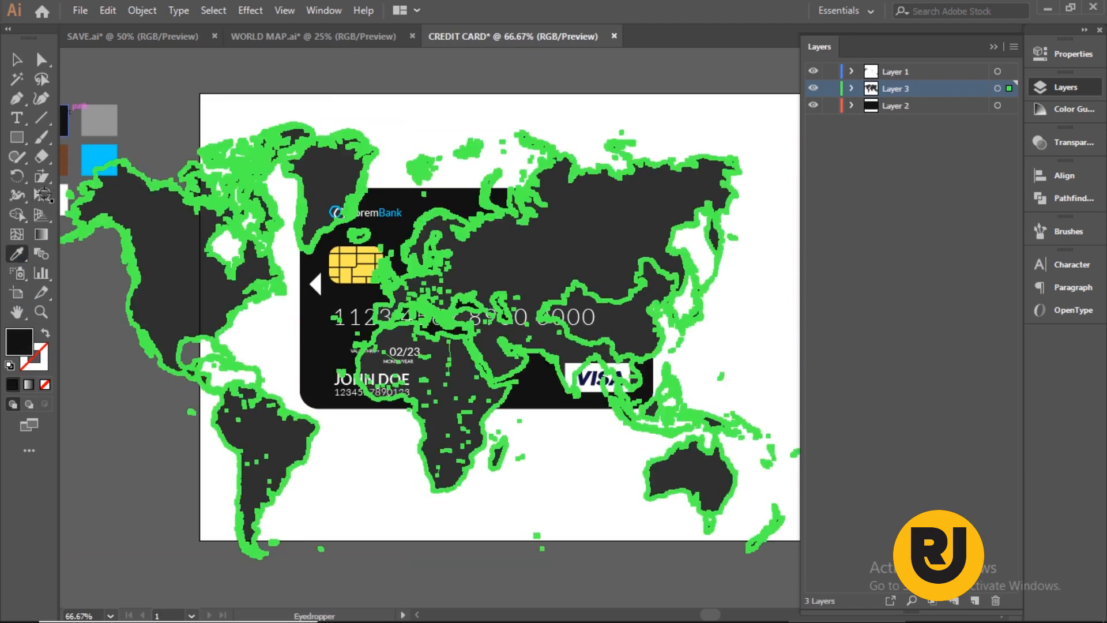
double_click(19, 342)
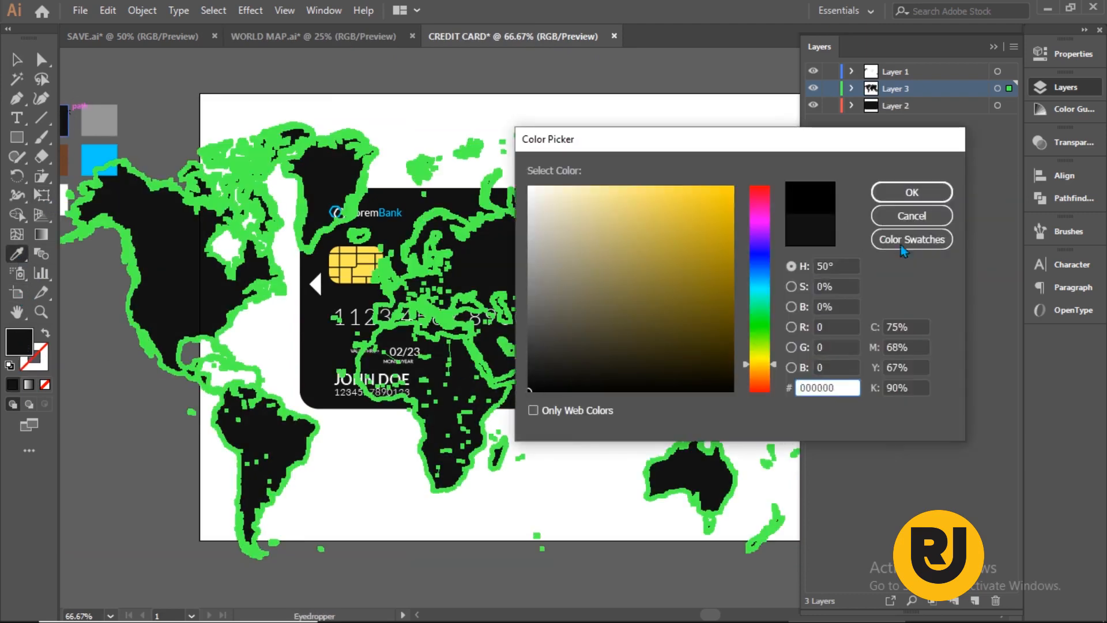
click(911, 192)
Step: Scale the world map down proportionally and place it across the right three quarters of the card, between the chip and the card's right edge
key(v)
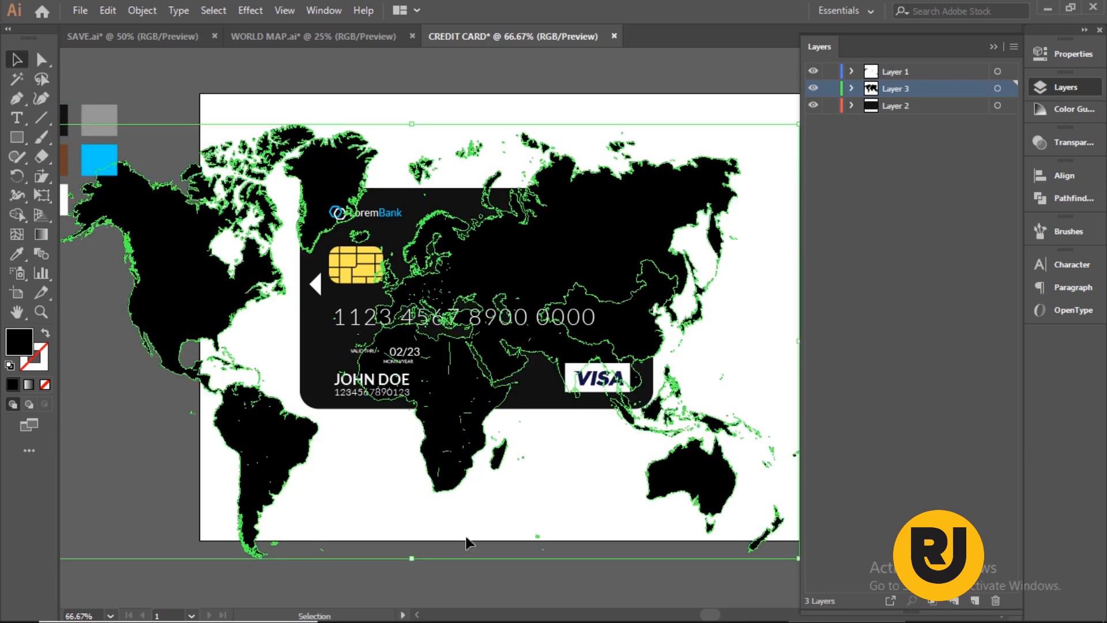
drag(412, 558, 436, 402)
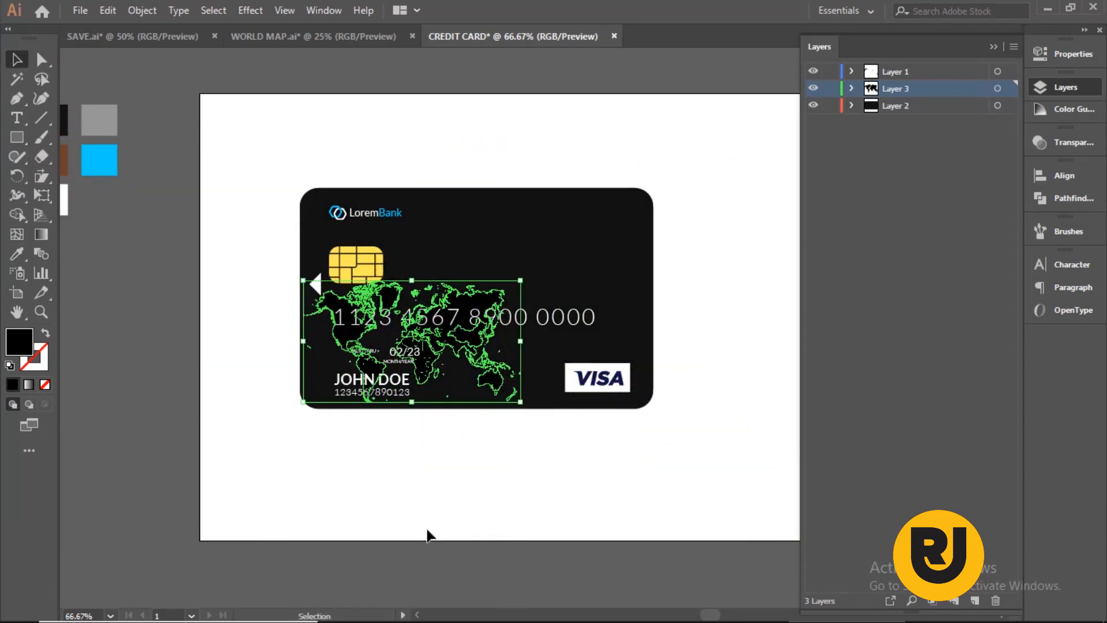
drag(478, 305, 596, 236)
drag(421, 335, 375, 359)
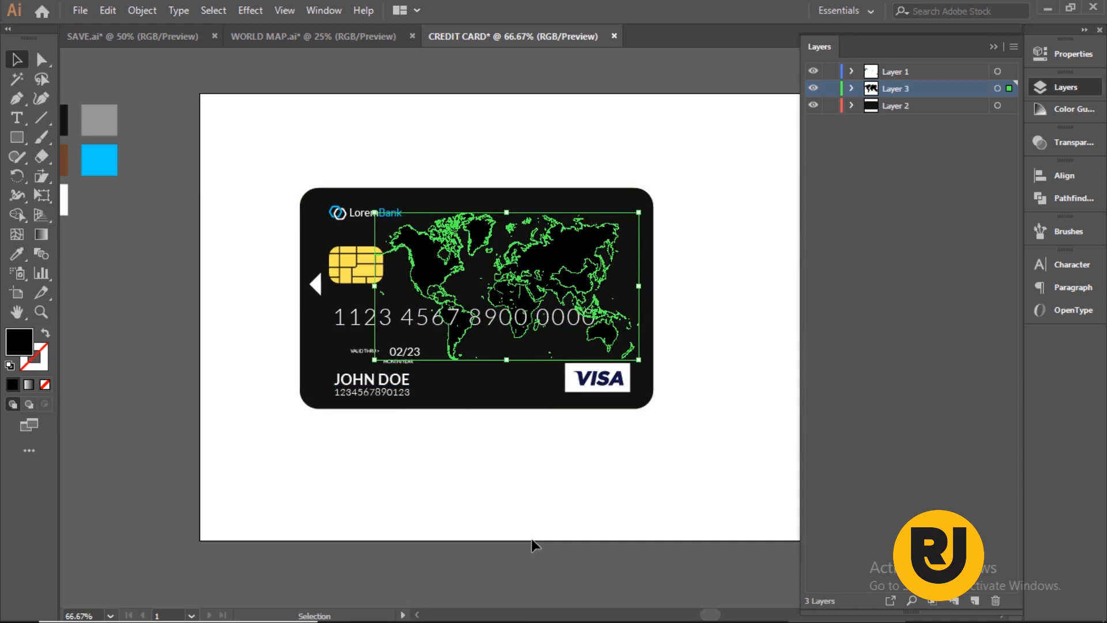
click(565, 560)
drag(575, 253, 579, 261)
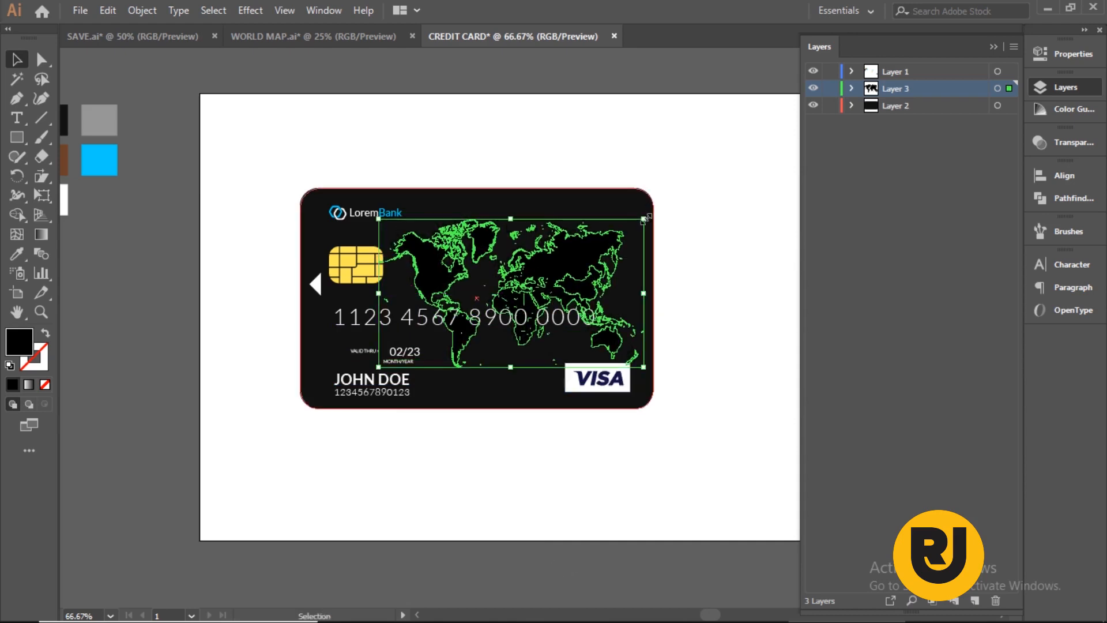
drag(644, 219, 646, 216)
click(396, 305)
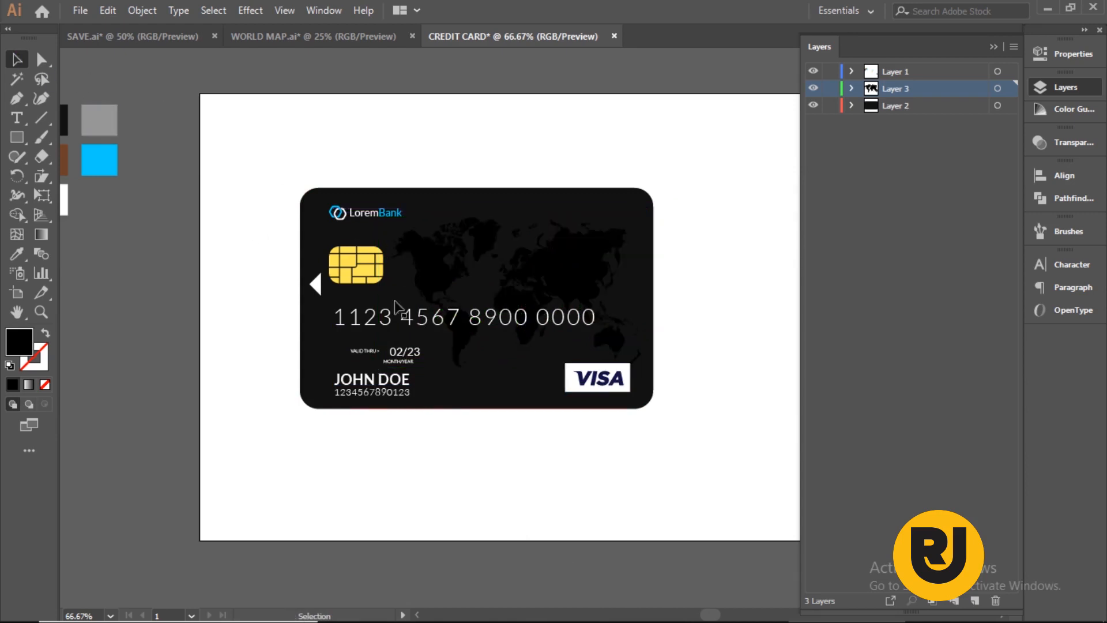
Step: Set the LoremBank logo text to the Black style of the Lato font
key(z)
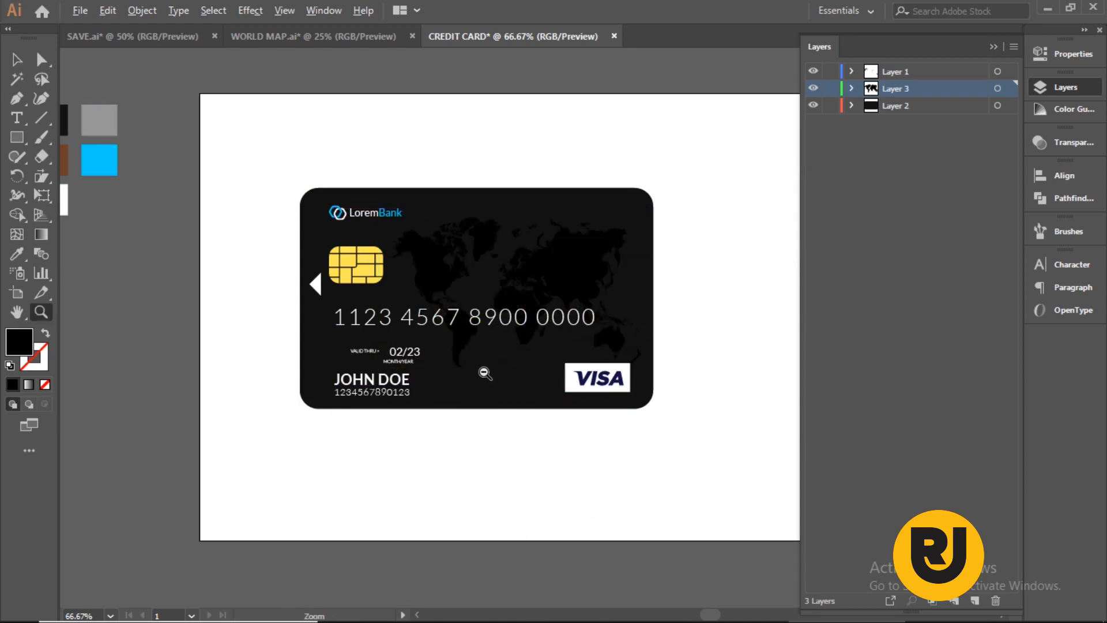
click(17, 59)
click(22, 117)
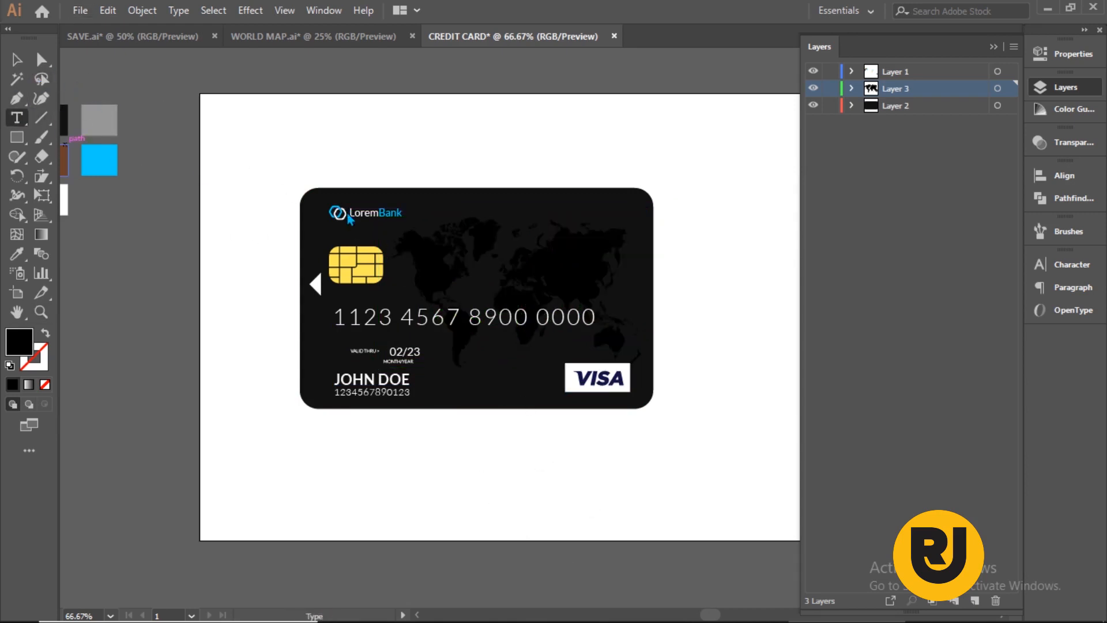
click(411, 211)
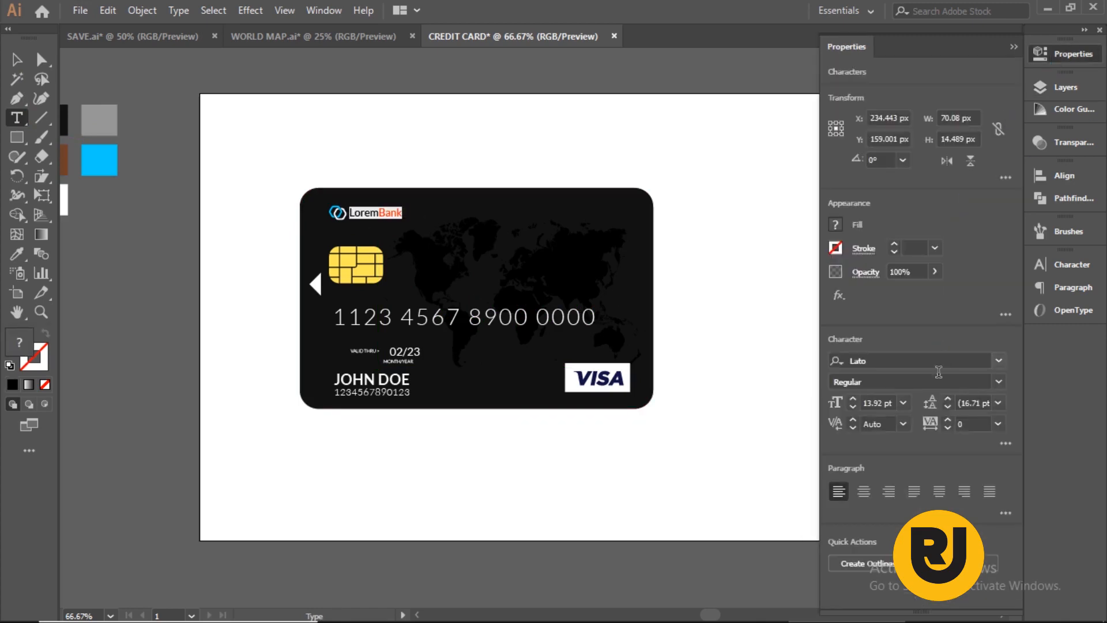
click(998, 382)
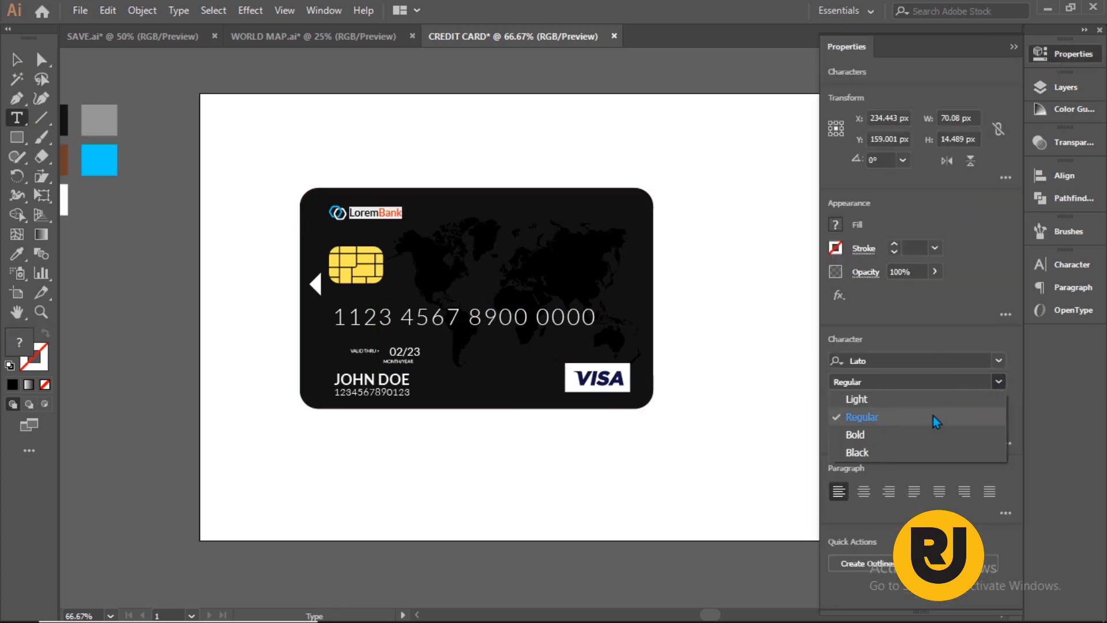
click(876, 451)
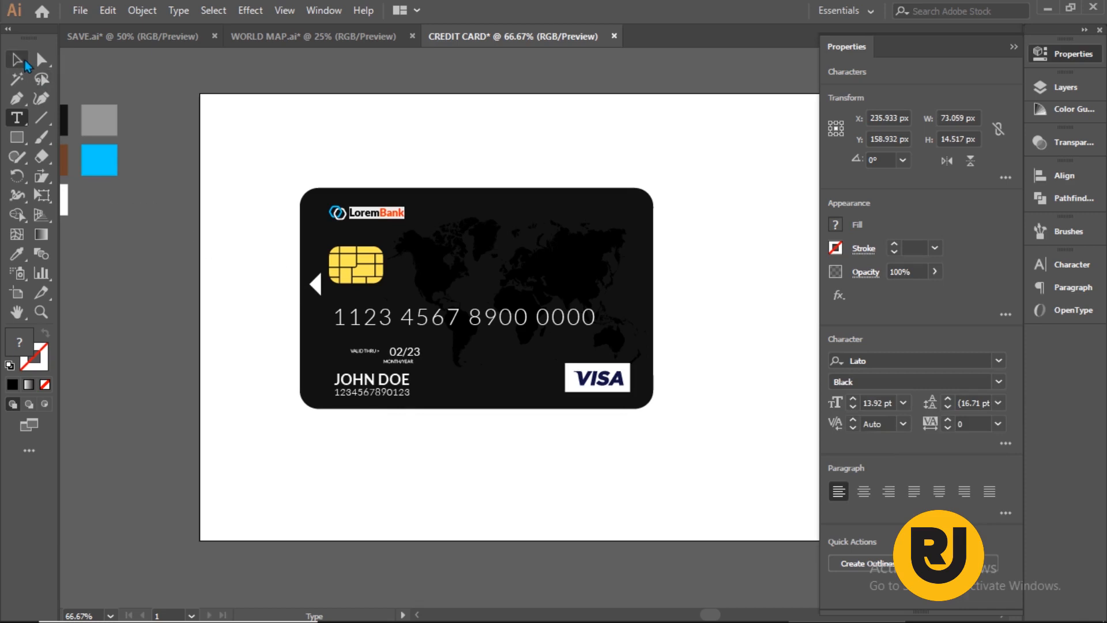
click(23, 61)
click(144, 254)
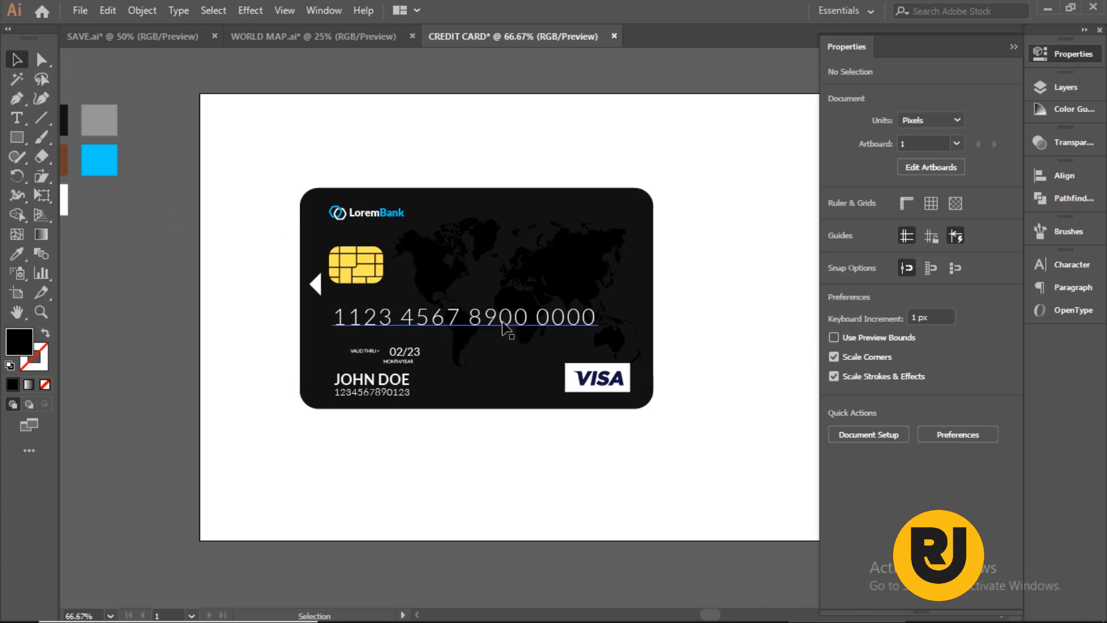
Step: Enlarge the card number text to about 353 px wide, keeping its left end in line with the details below
drag(599, 329, 614, 333)
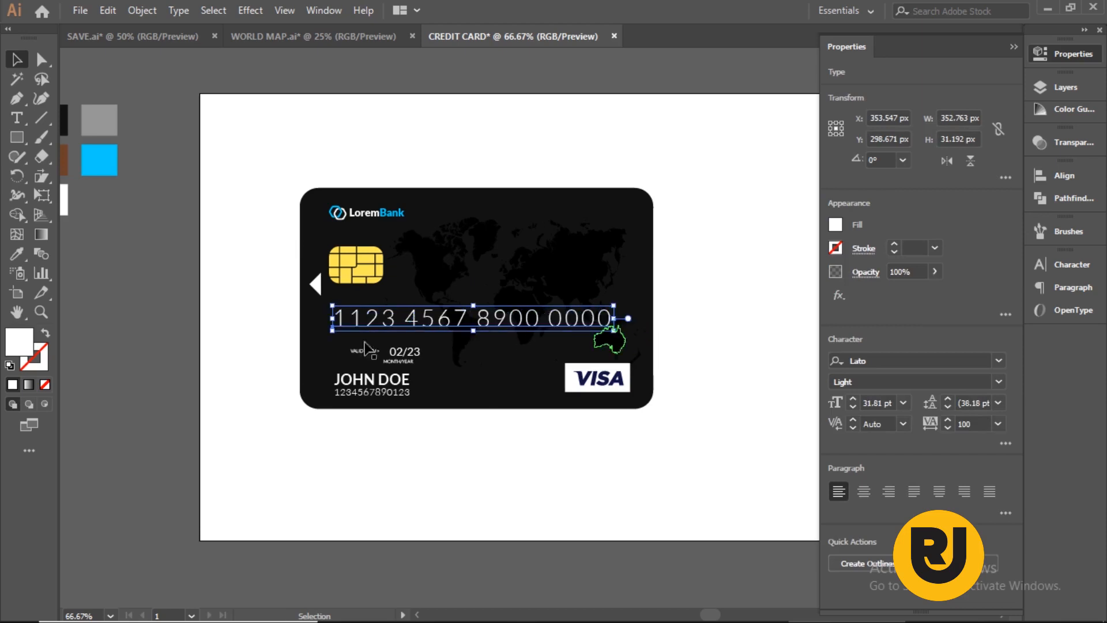
click(130, 314)
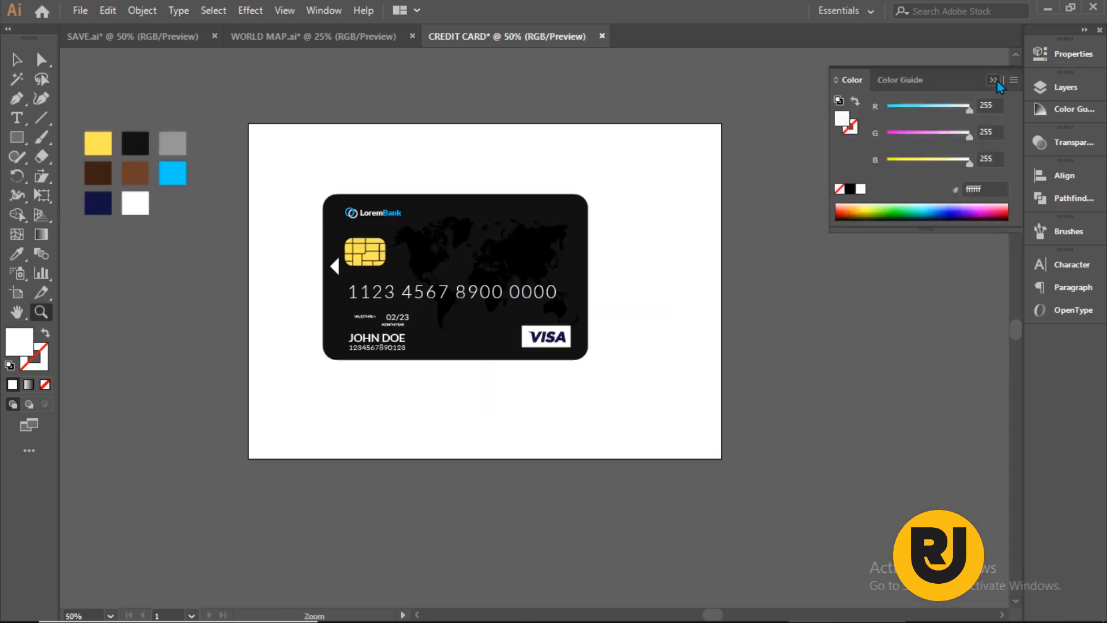
Step: Group the card background, world map and all card details into one object
click(17, 59)
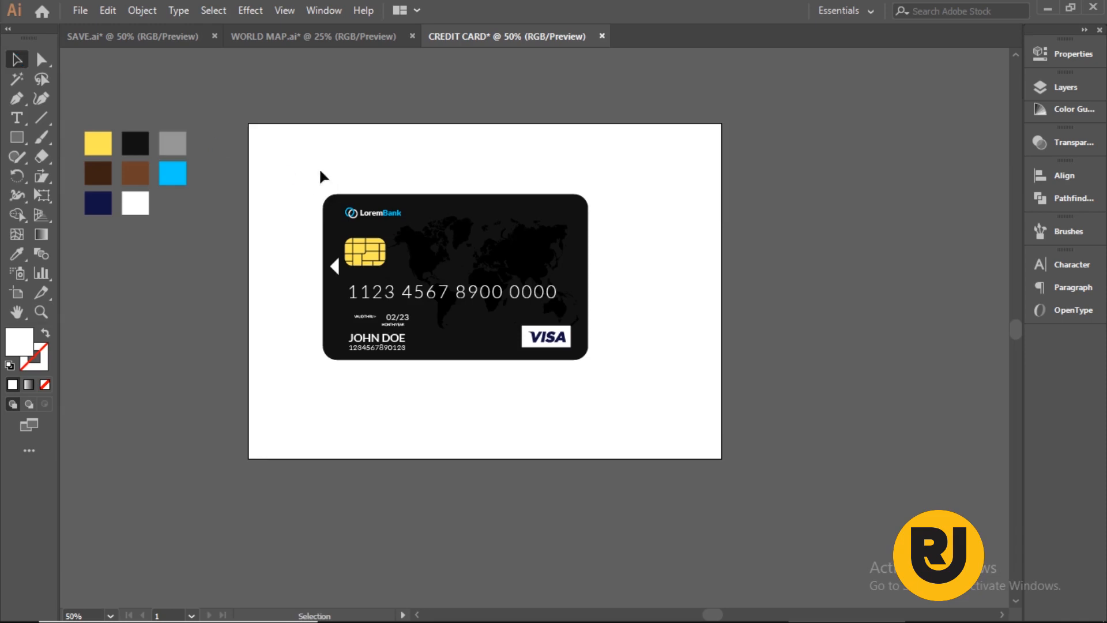
drag(581, 371, 624, 405)
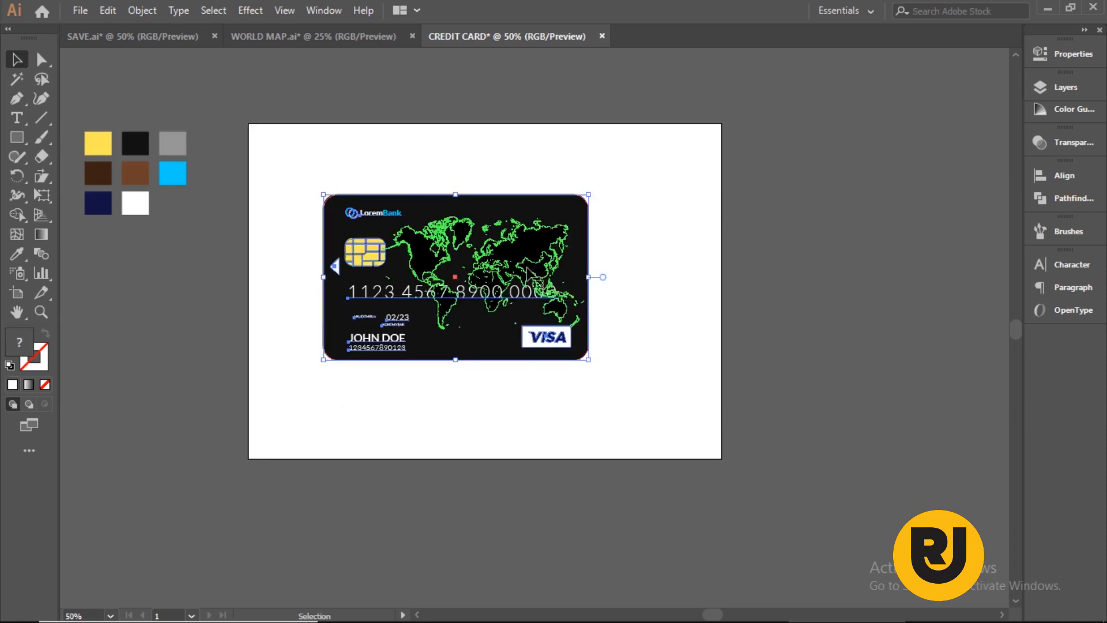
right_click(528, 268)
click(604, 376)
click(556, 413)
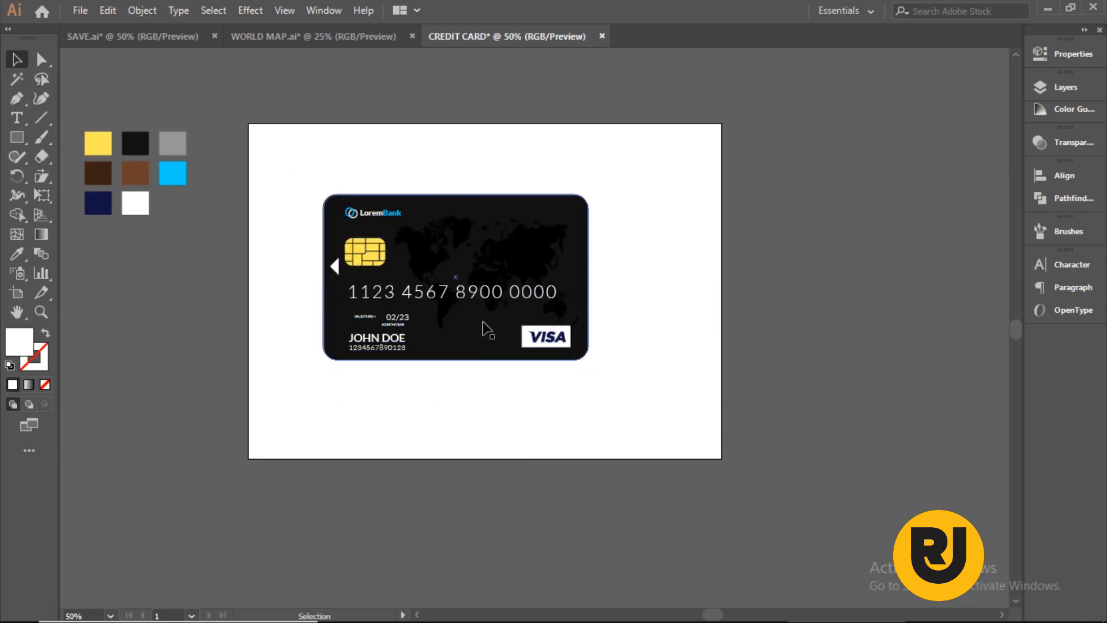
Step: Enlarge the grouped card proportionally and nudge it upward to sit near the middle of the artboard
click(484, 328)
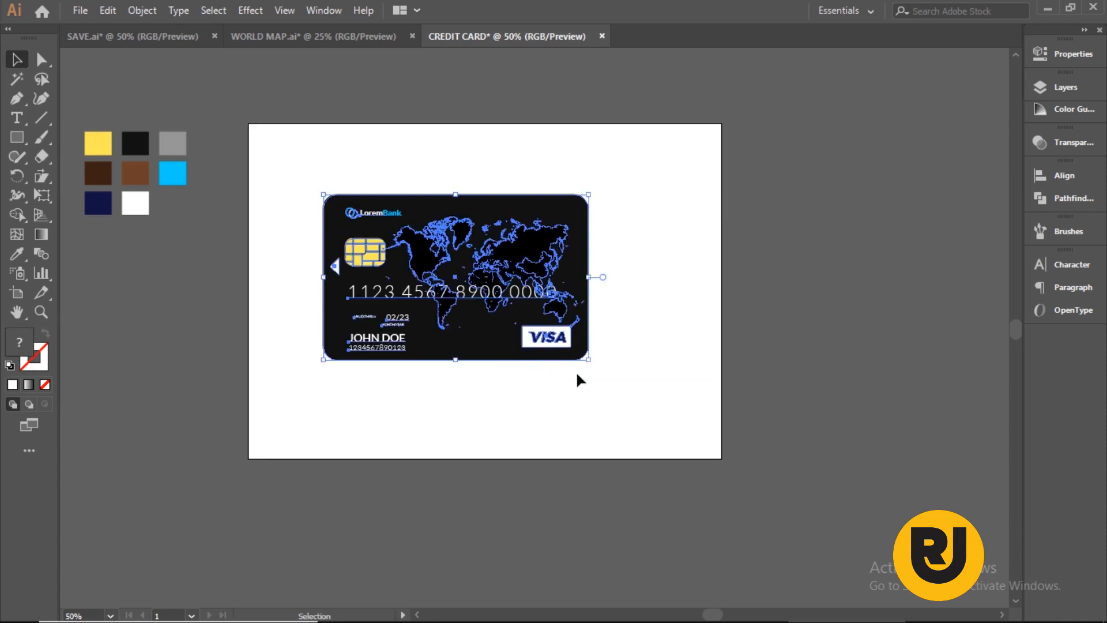
drag(588, 359, 651, 399)
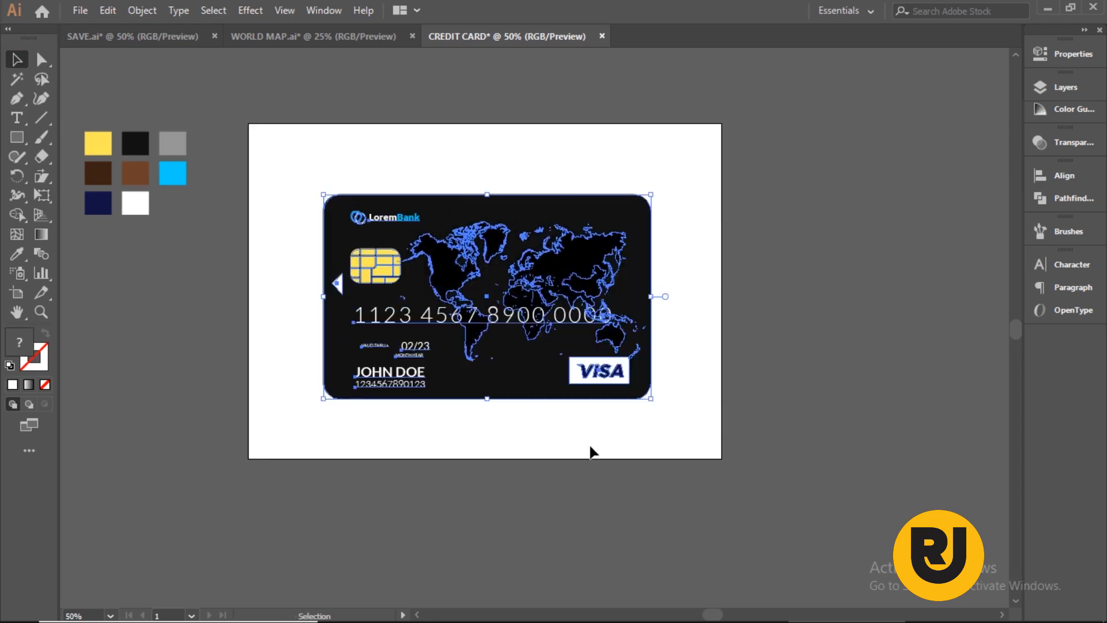
click(579, 420)
drag(530, 351, 531, 345)
click(547, 429)
key(z)
click(501, 323)
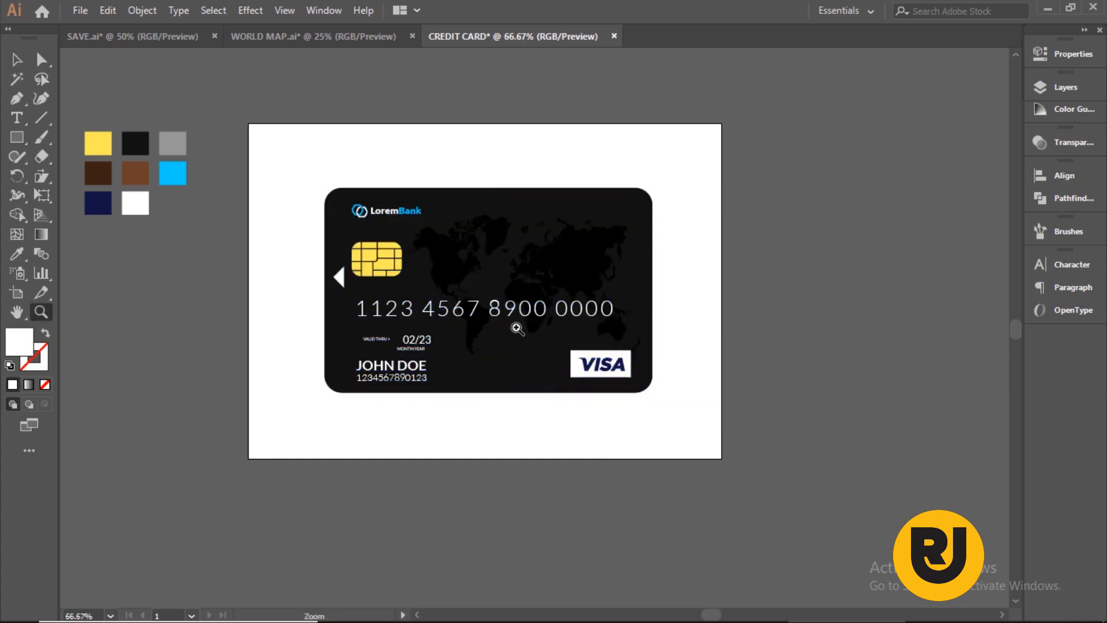
click(504, 321)
drag(504, 321, 583, 391)
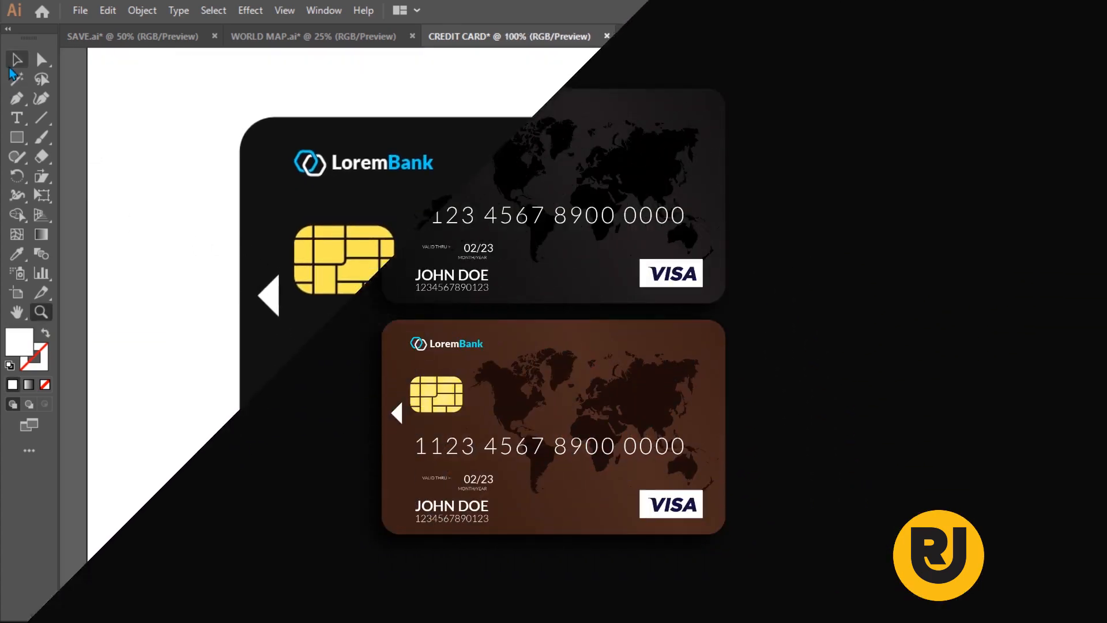